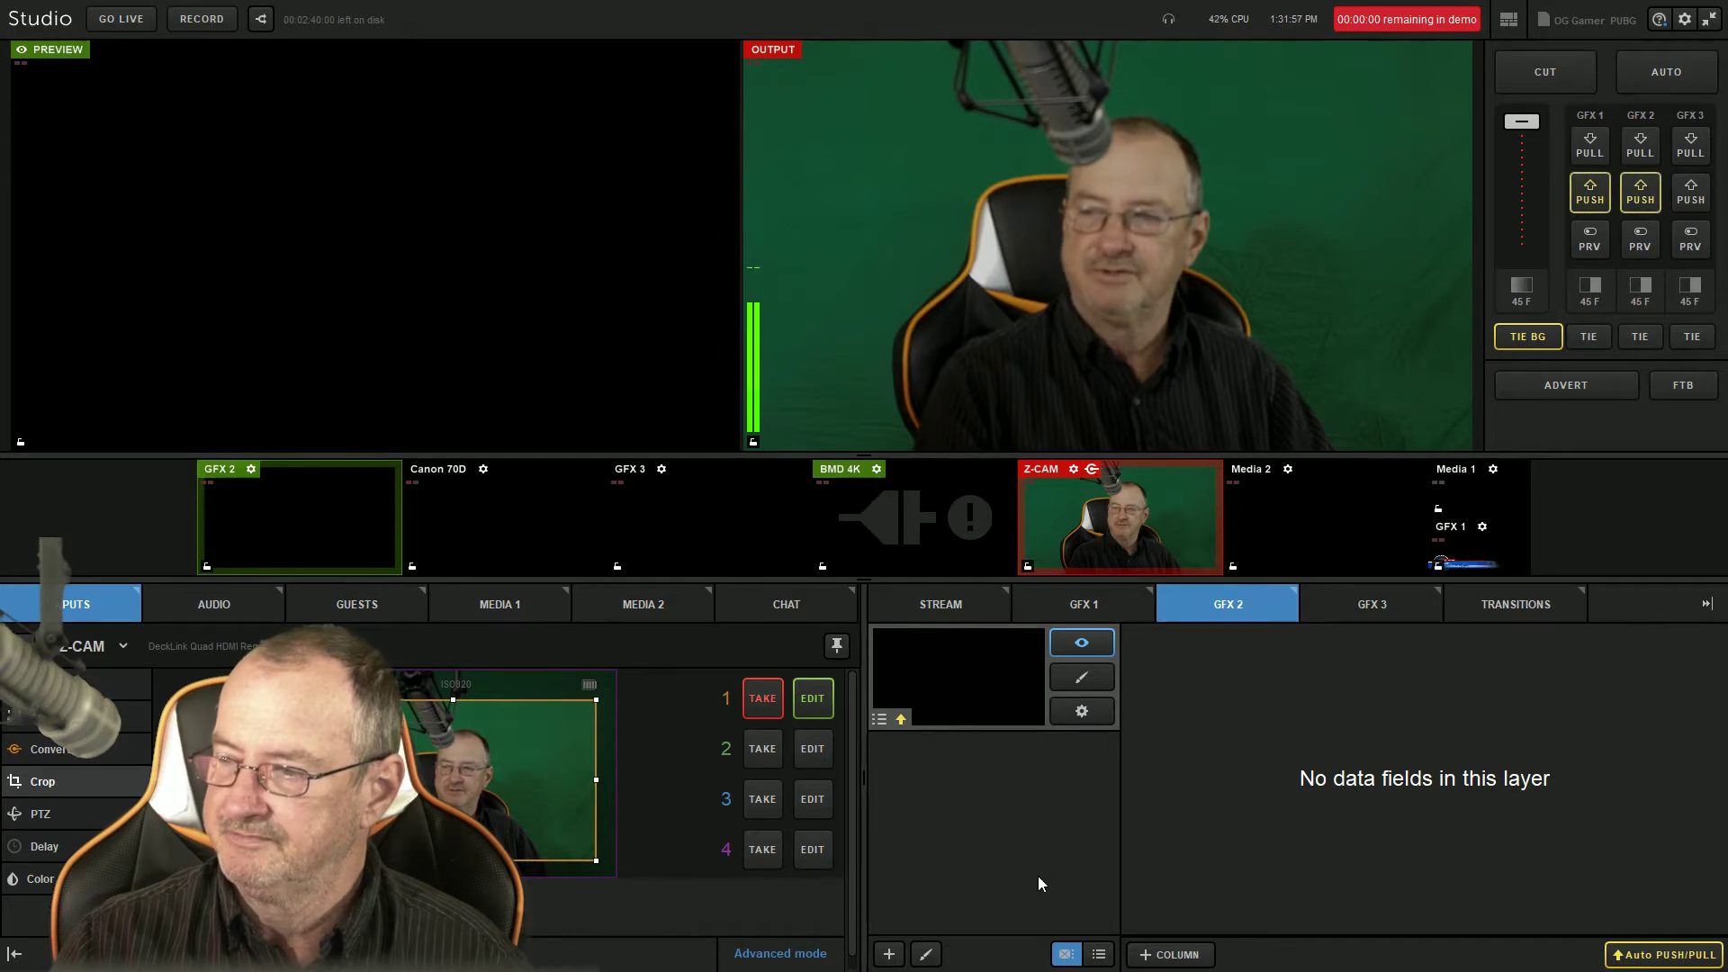
# Step: Delete the existing GFX 2 layer and create a new blank custom layer in its place
pyautogui.rightClick(929, 700)
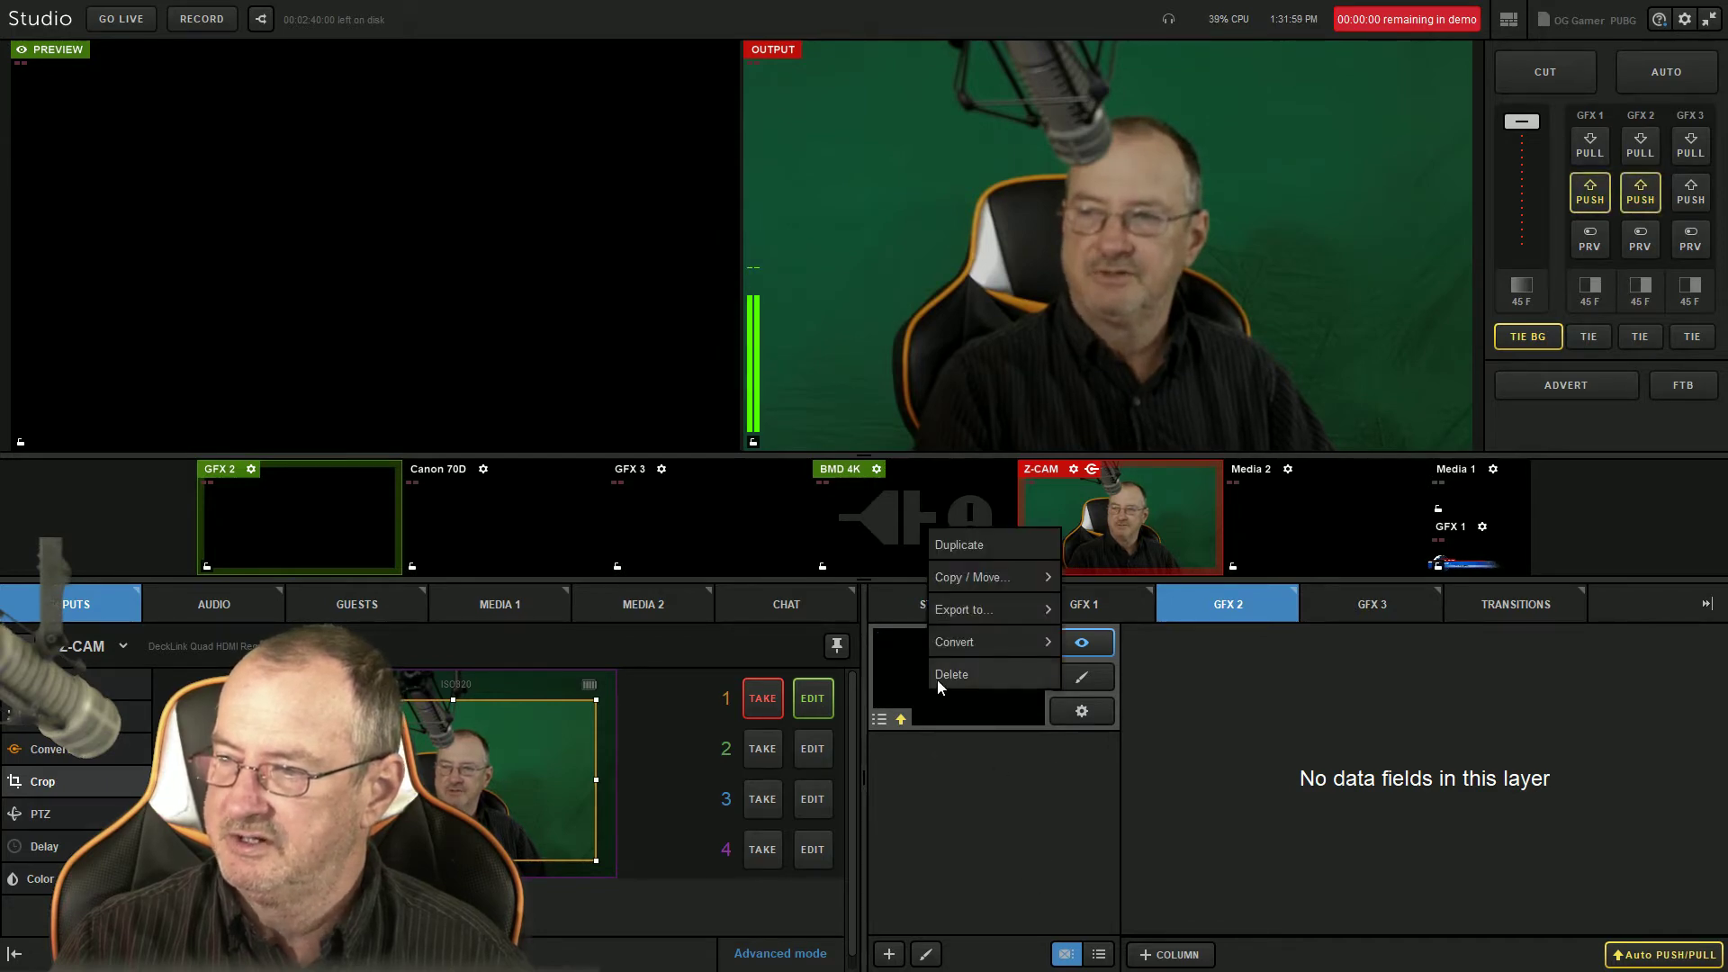
pyautogui.click(936, 684)
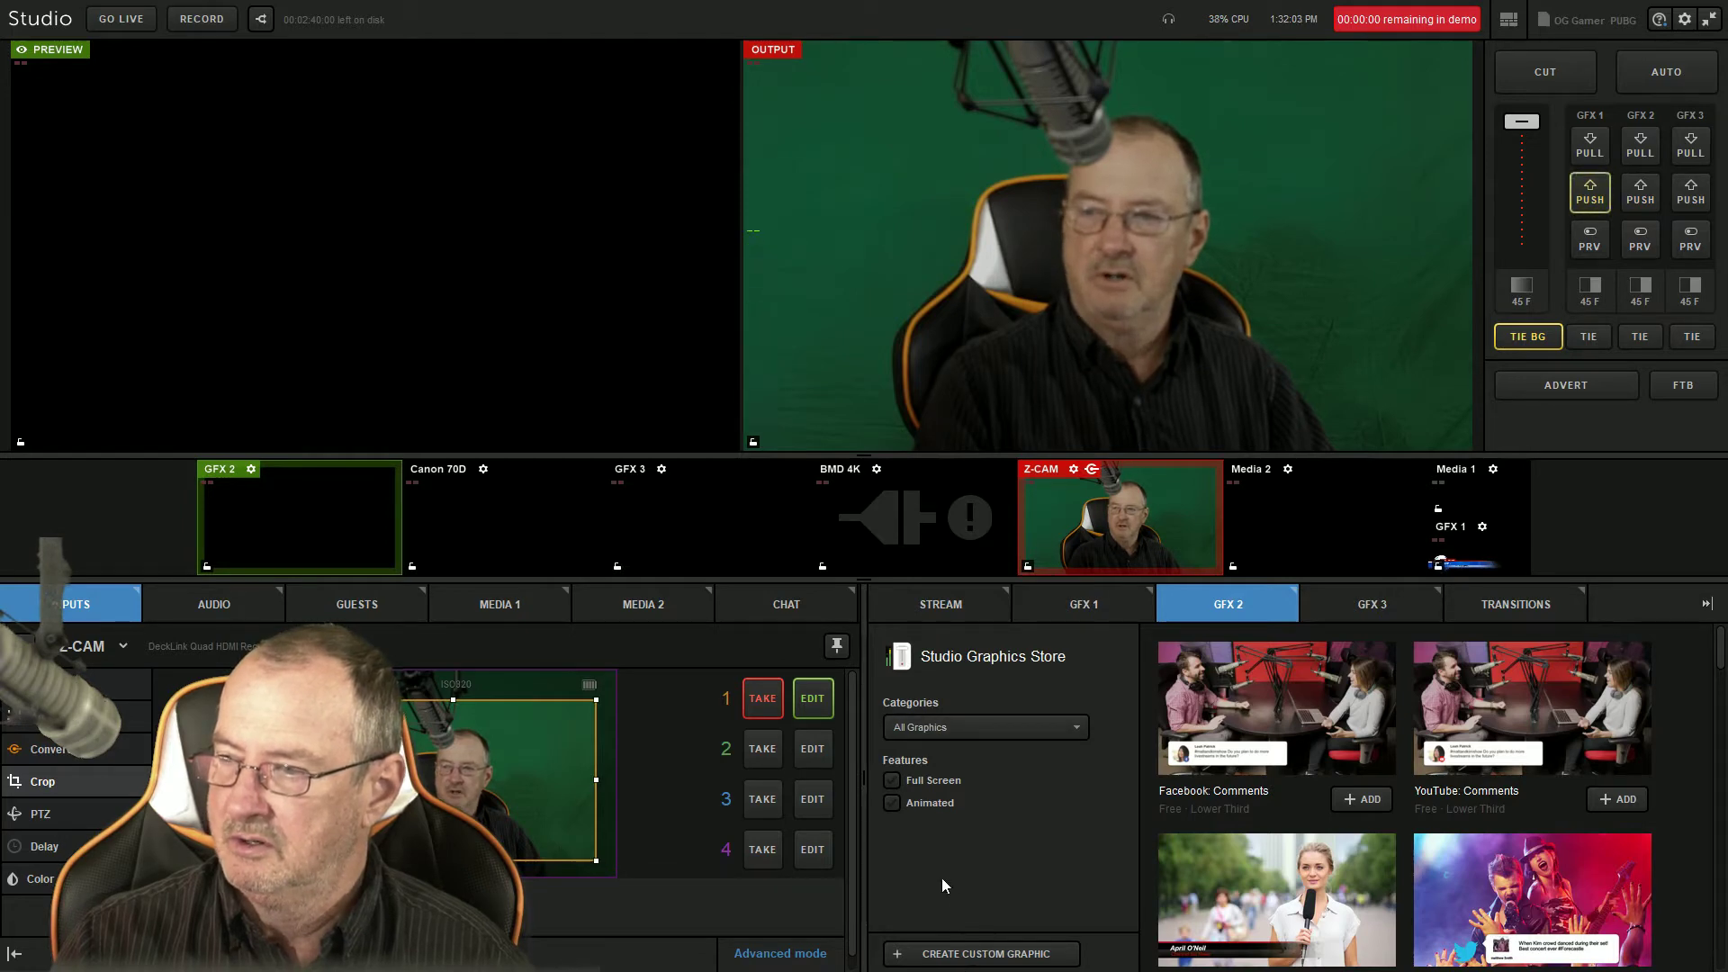
pyautogui.click(942, 947)
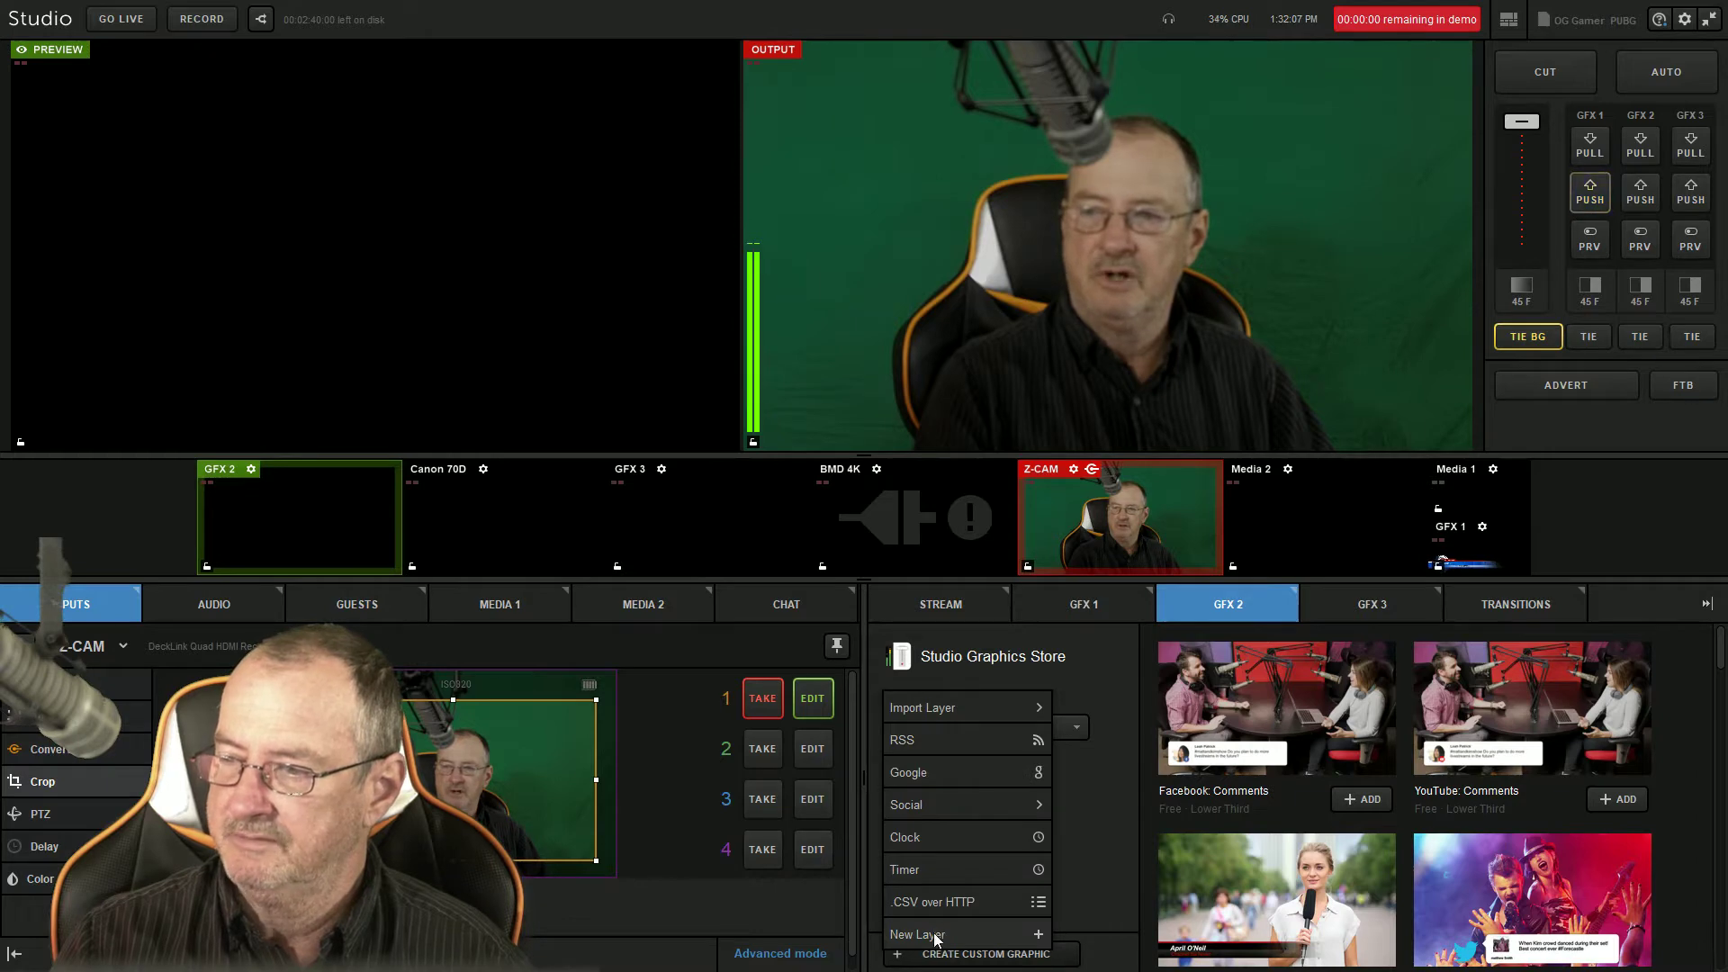
pyautogui.click(936, 936)
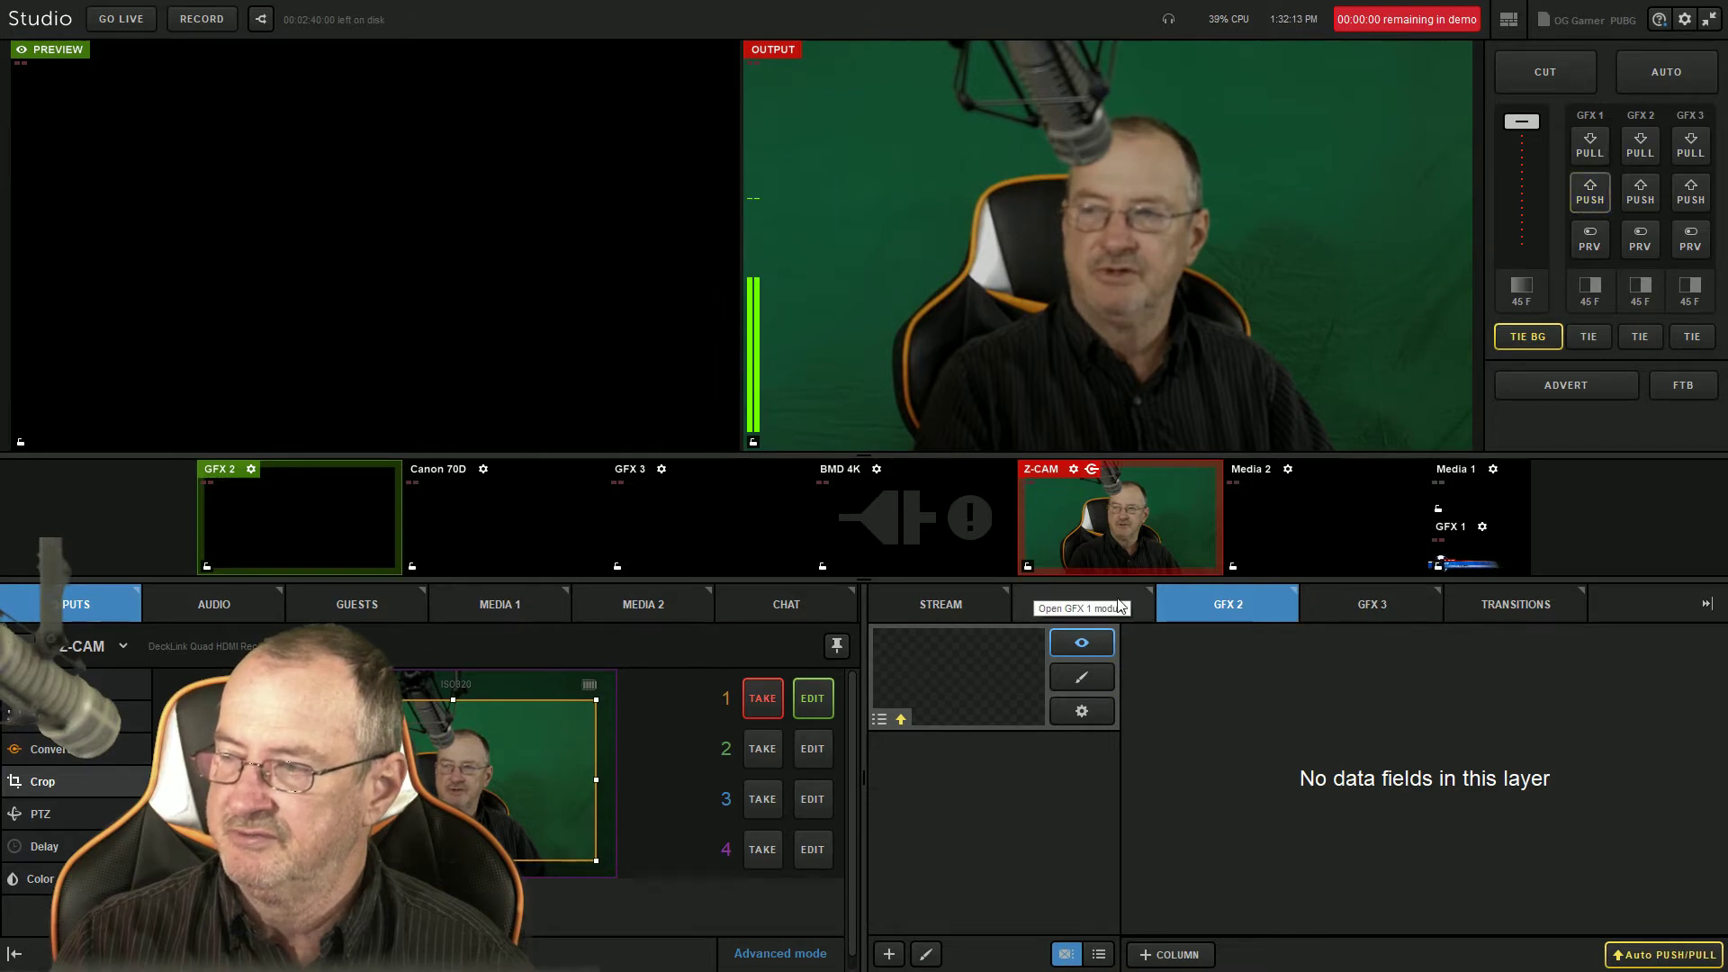
# Step: Add static image 3 from the News Backgrounds folder to the new GFX 2 layer and scale it to fill the canvas
pyautogui.click(1085, 678)
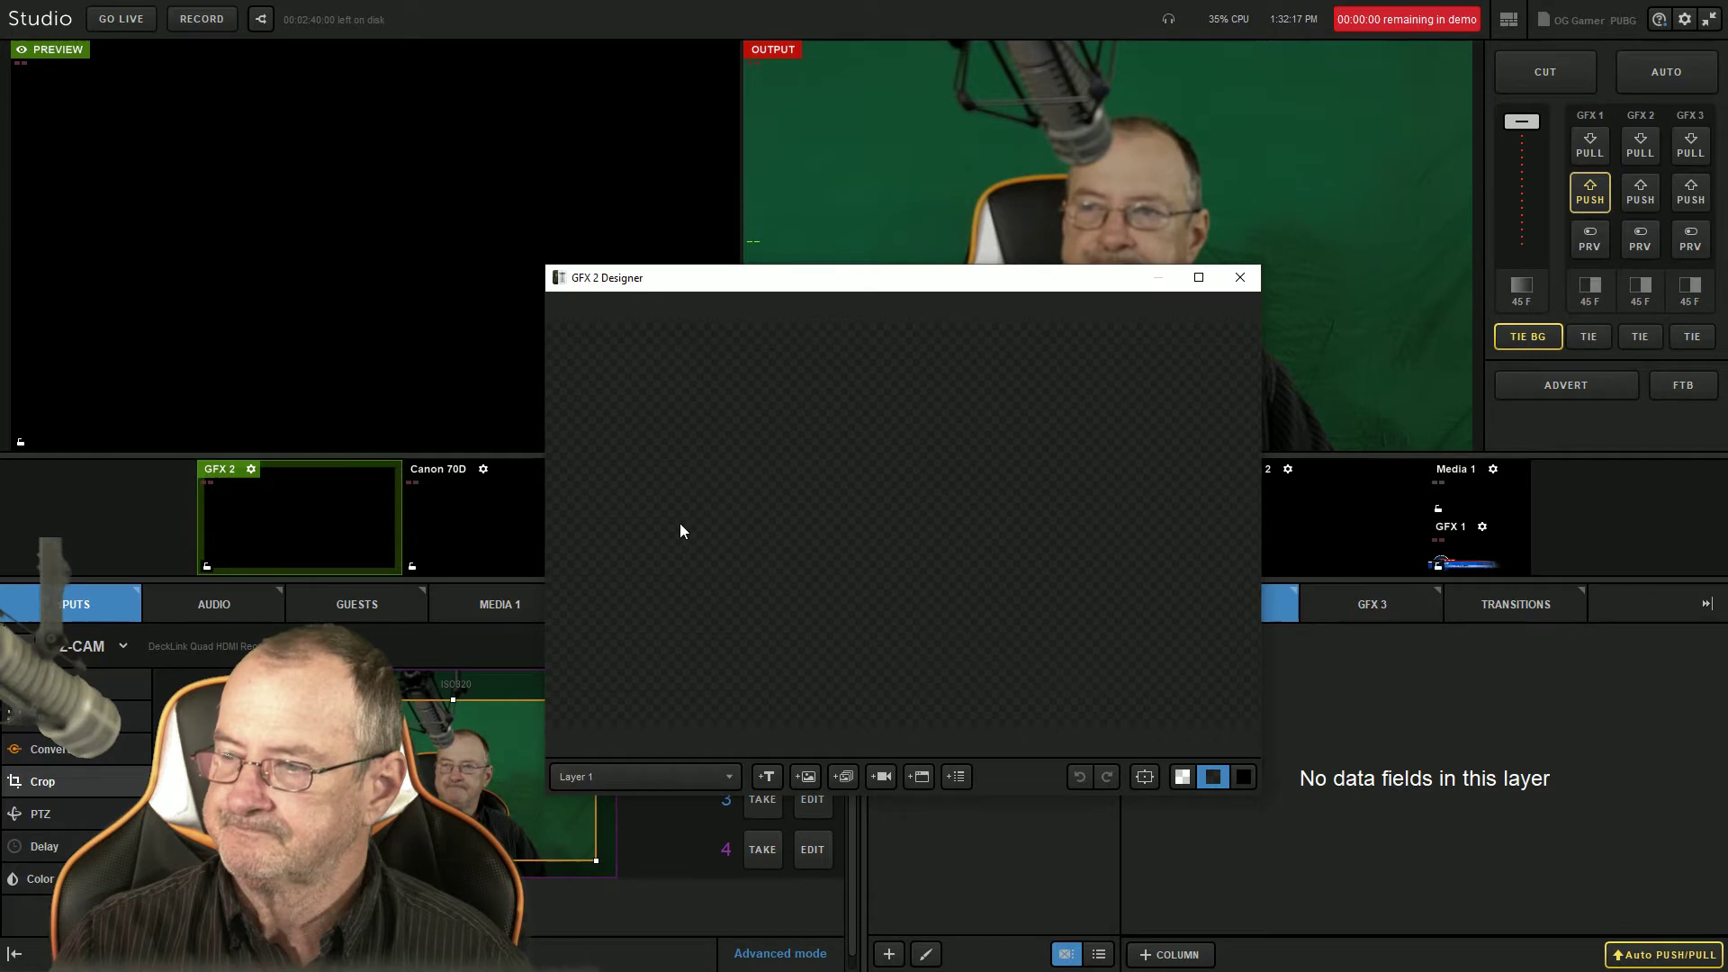
pyautogui.click(805, 779)
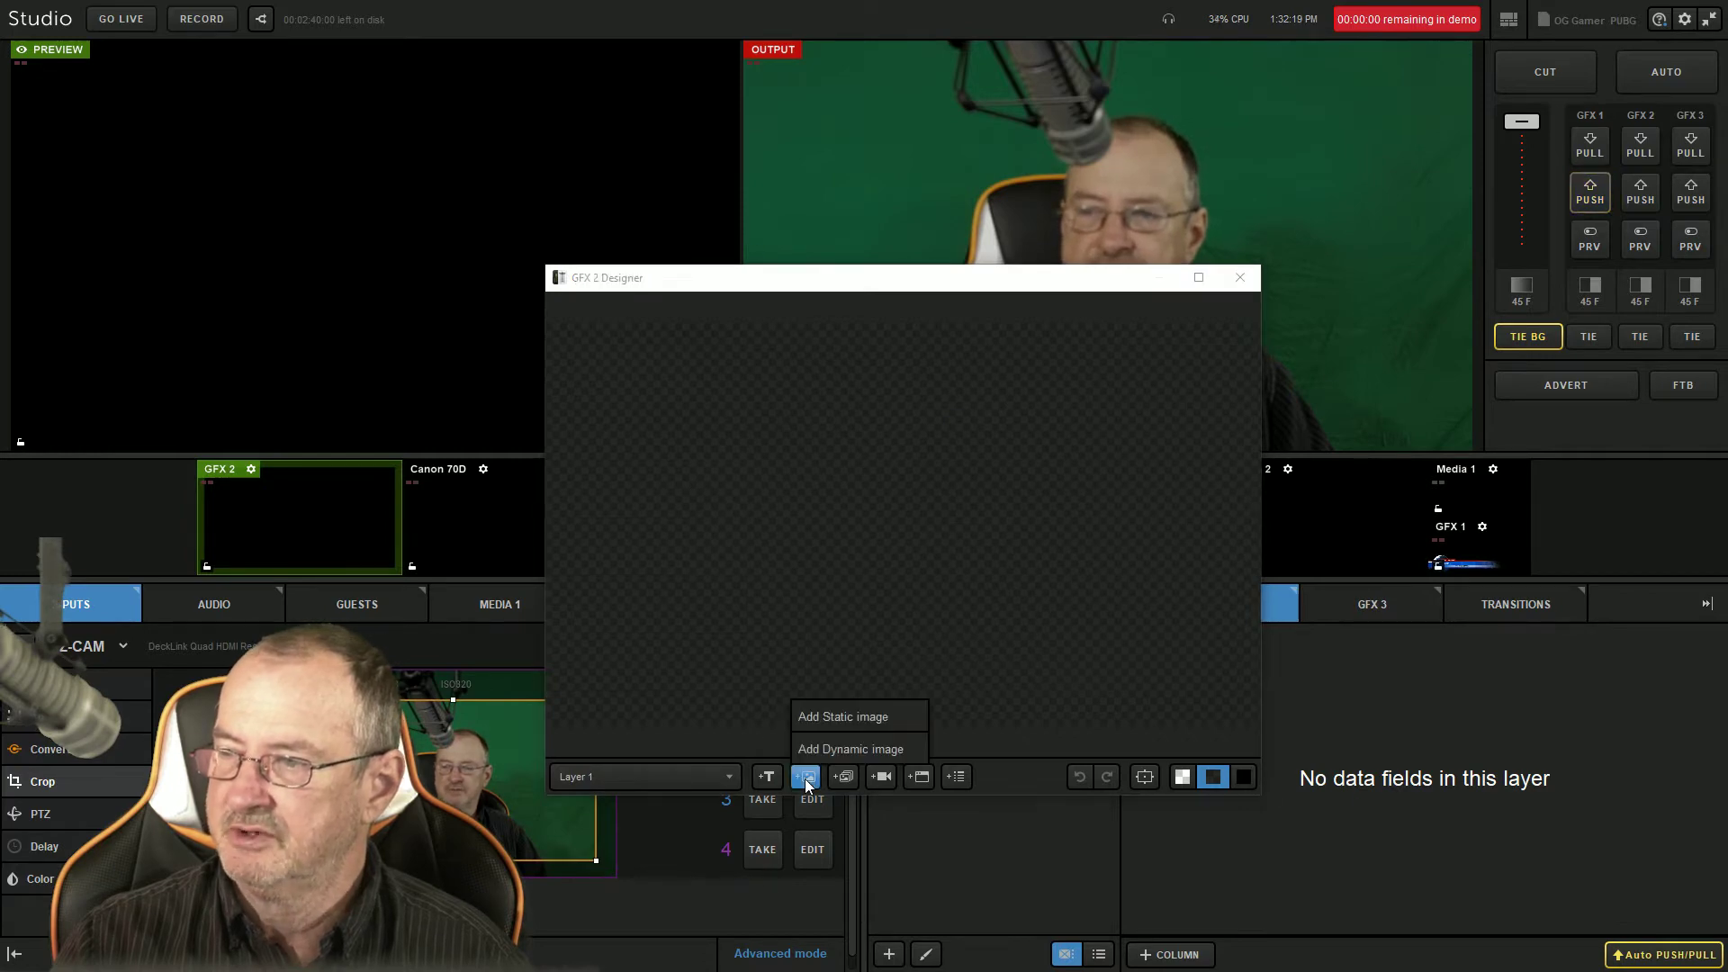
pyautogui.click(813, 718)
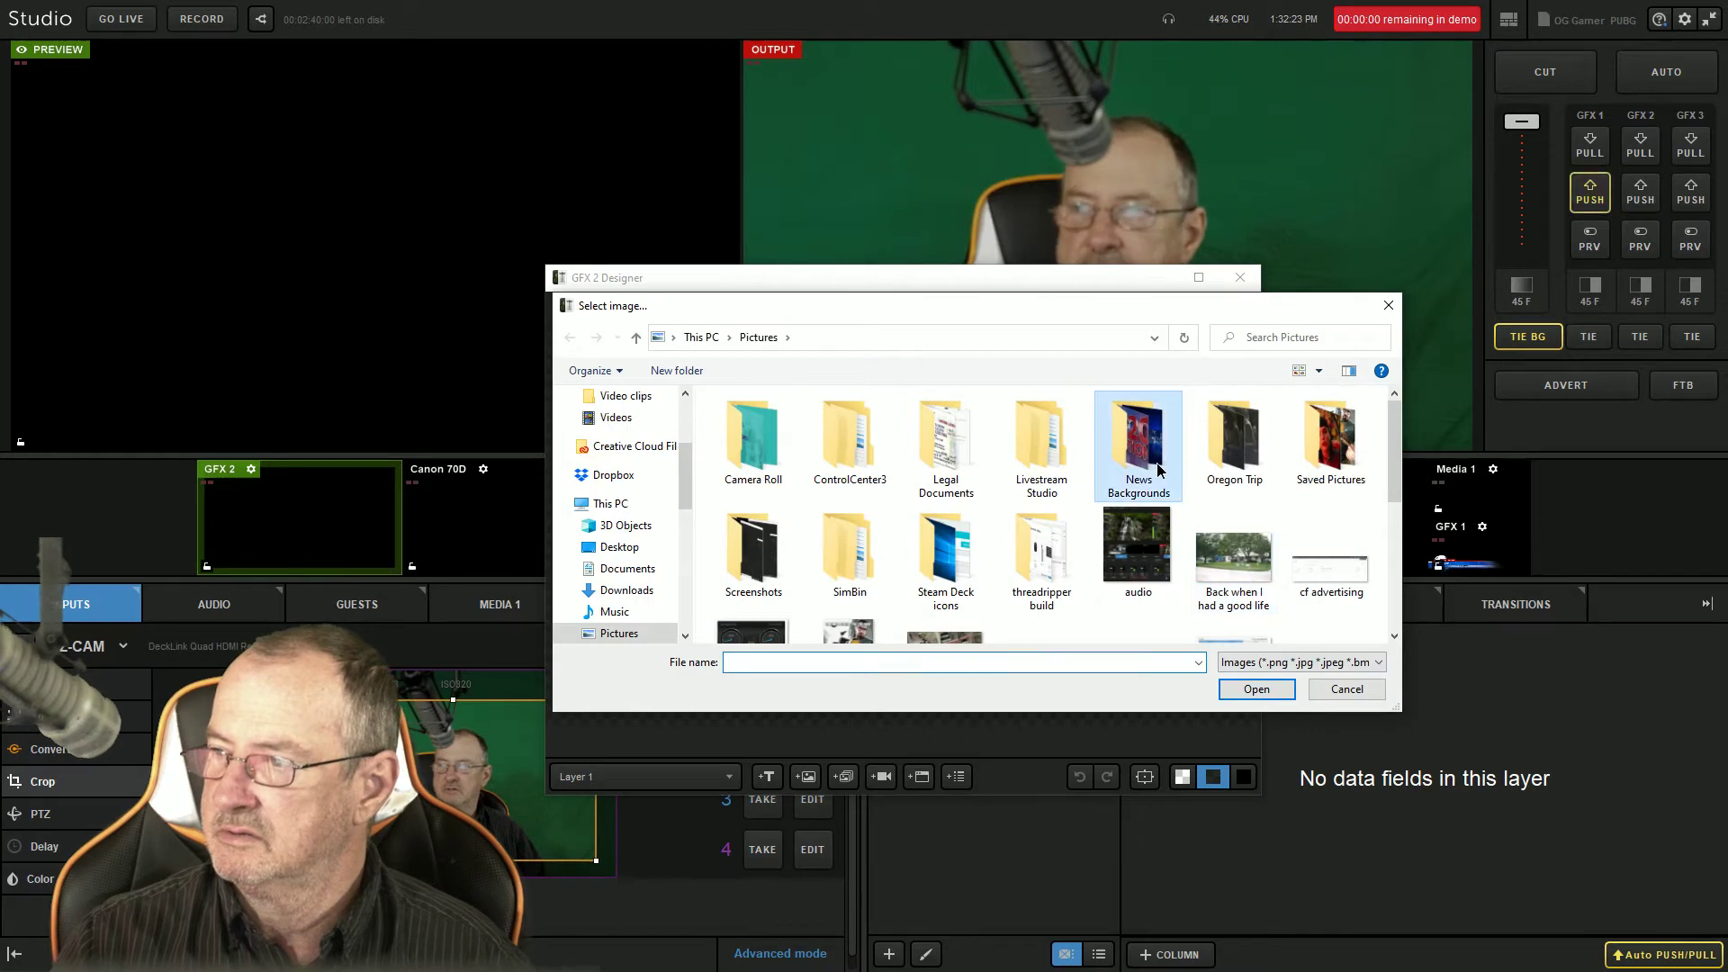
pyautogui.doubleClick(1140, 445)
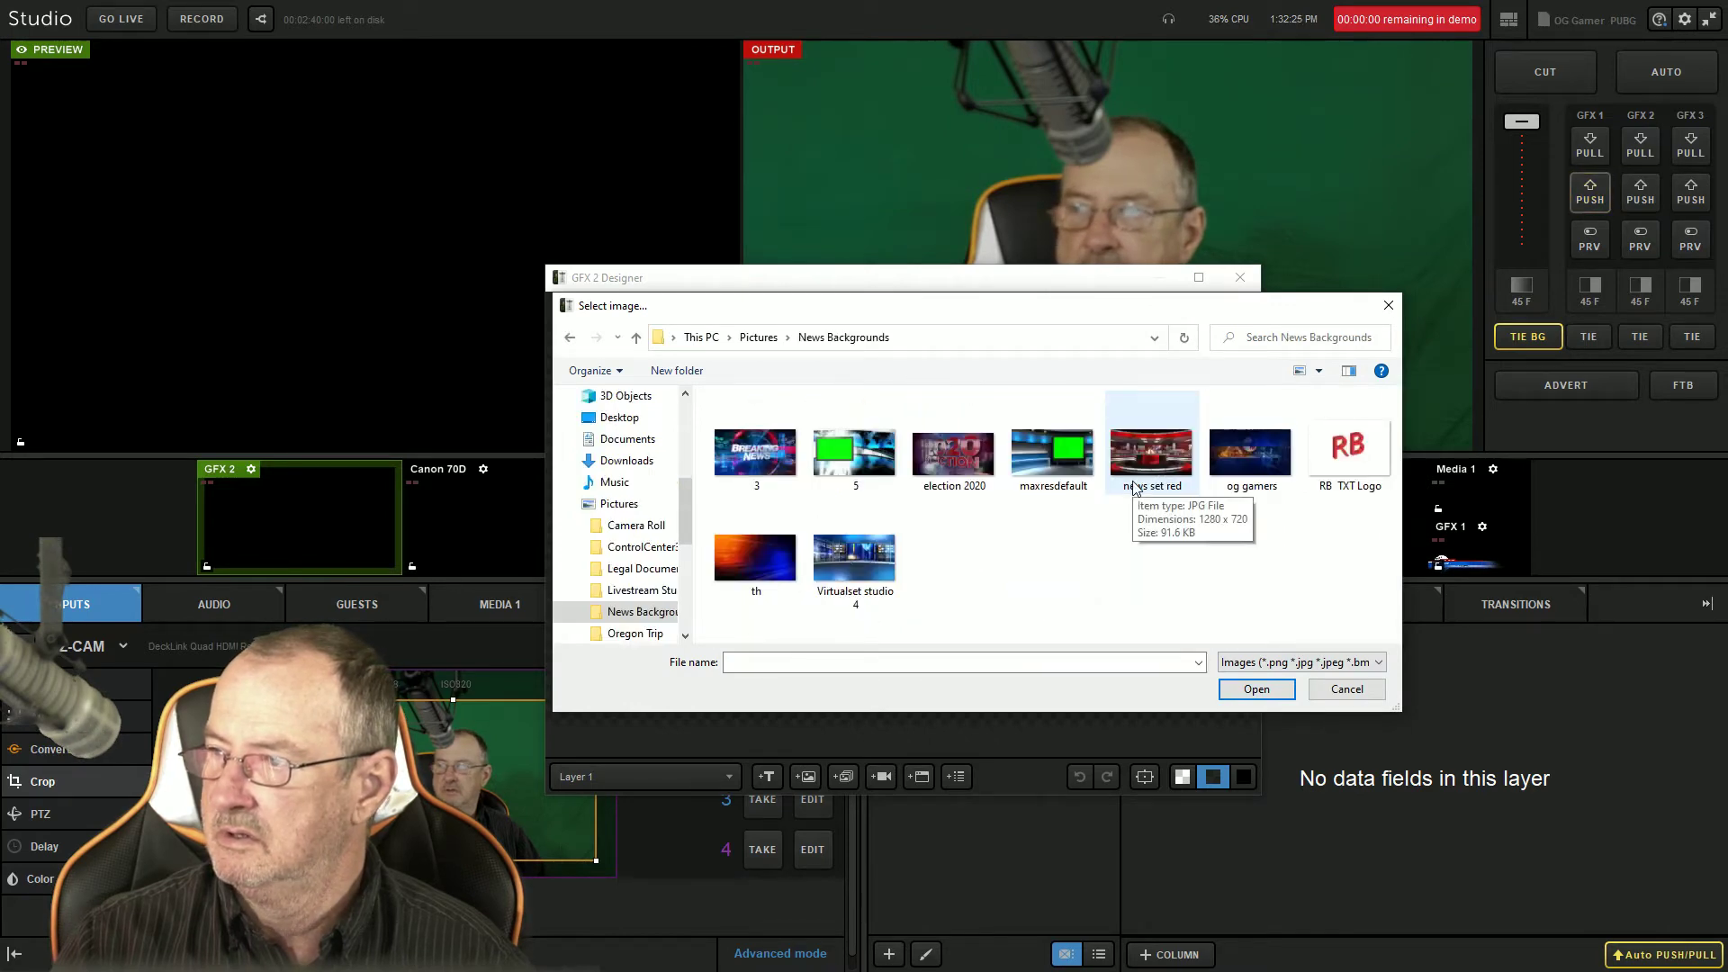
pyautogui.click(779, 450)
pyautogui.doubleClick(778, 448)
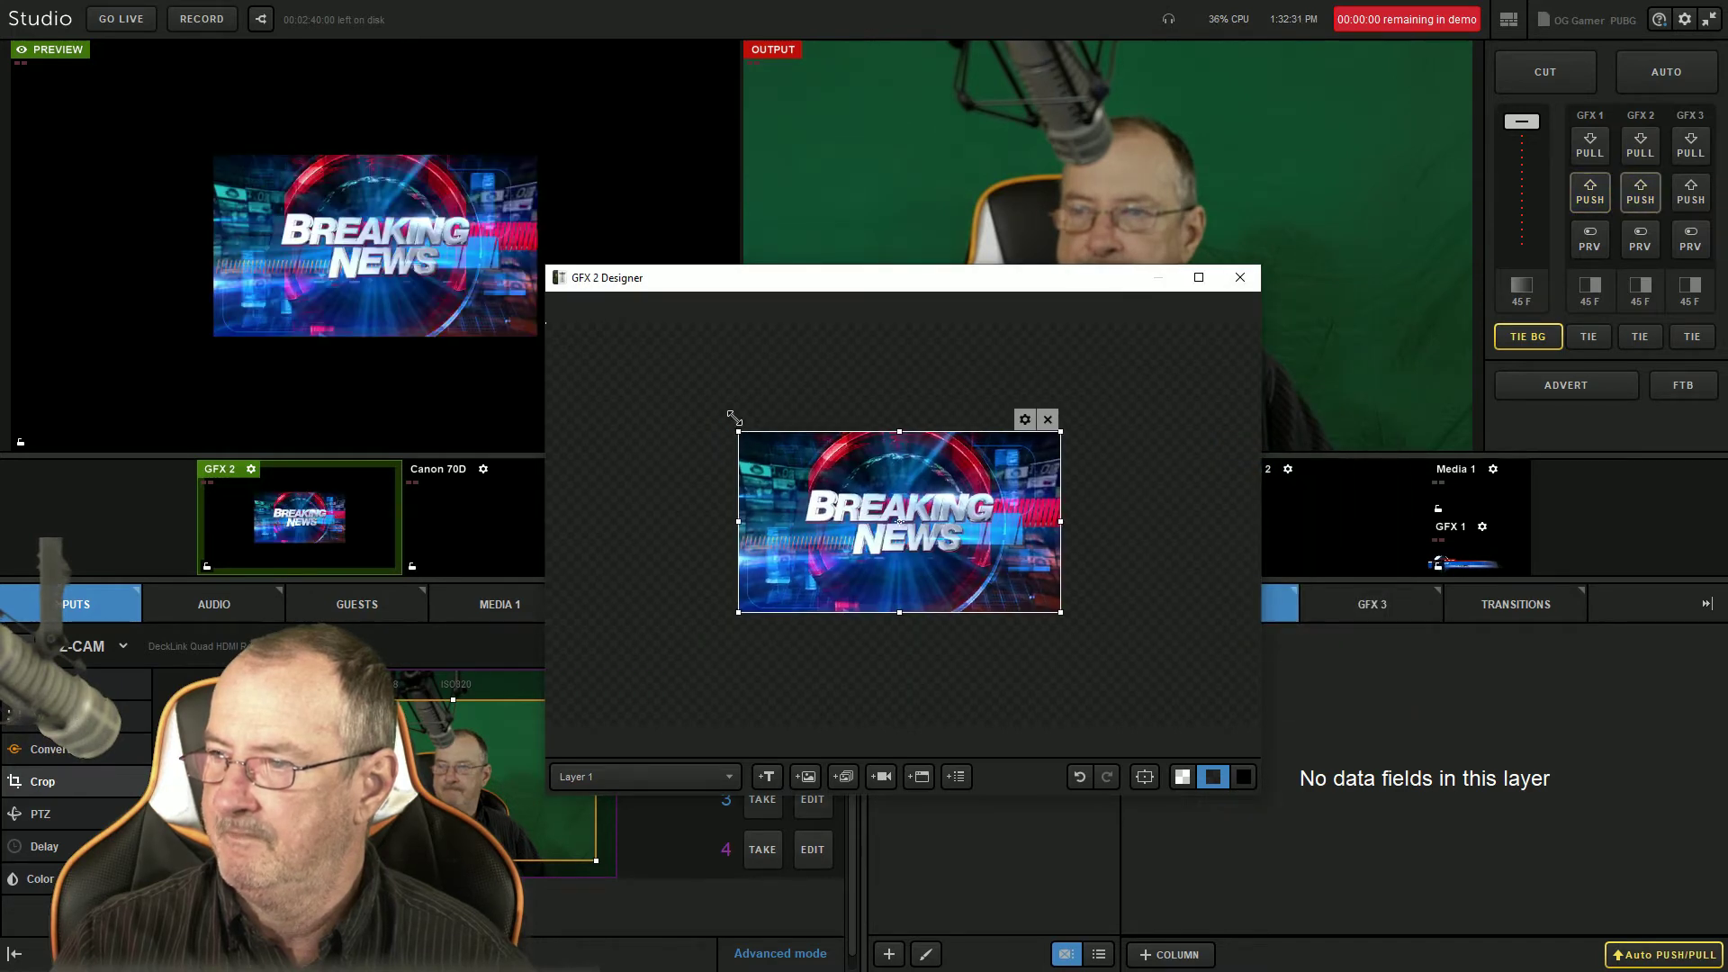
pyautogui.moveTo(740, 427); pyautogui.dragTo(331, 175)
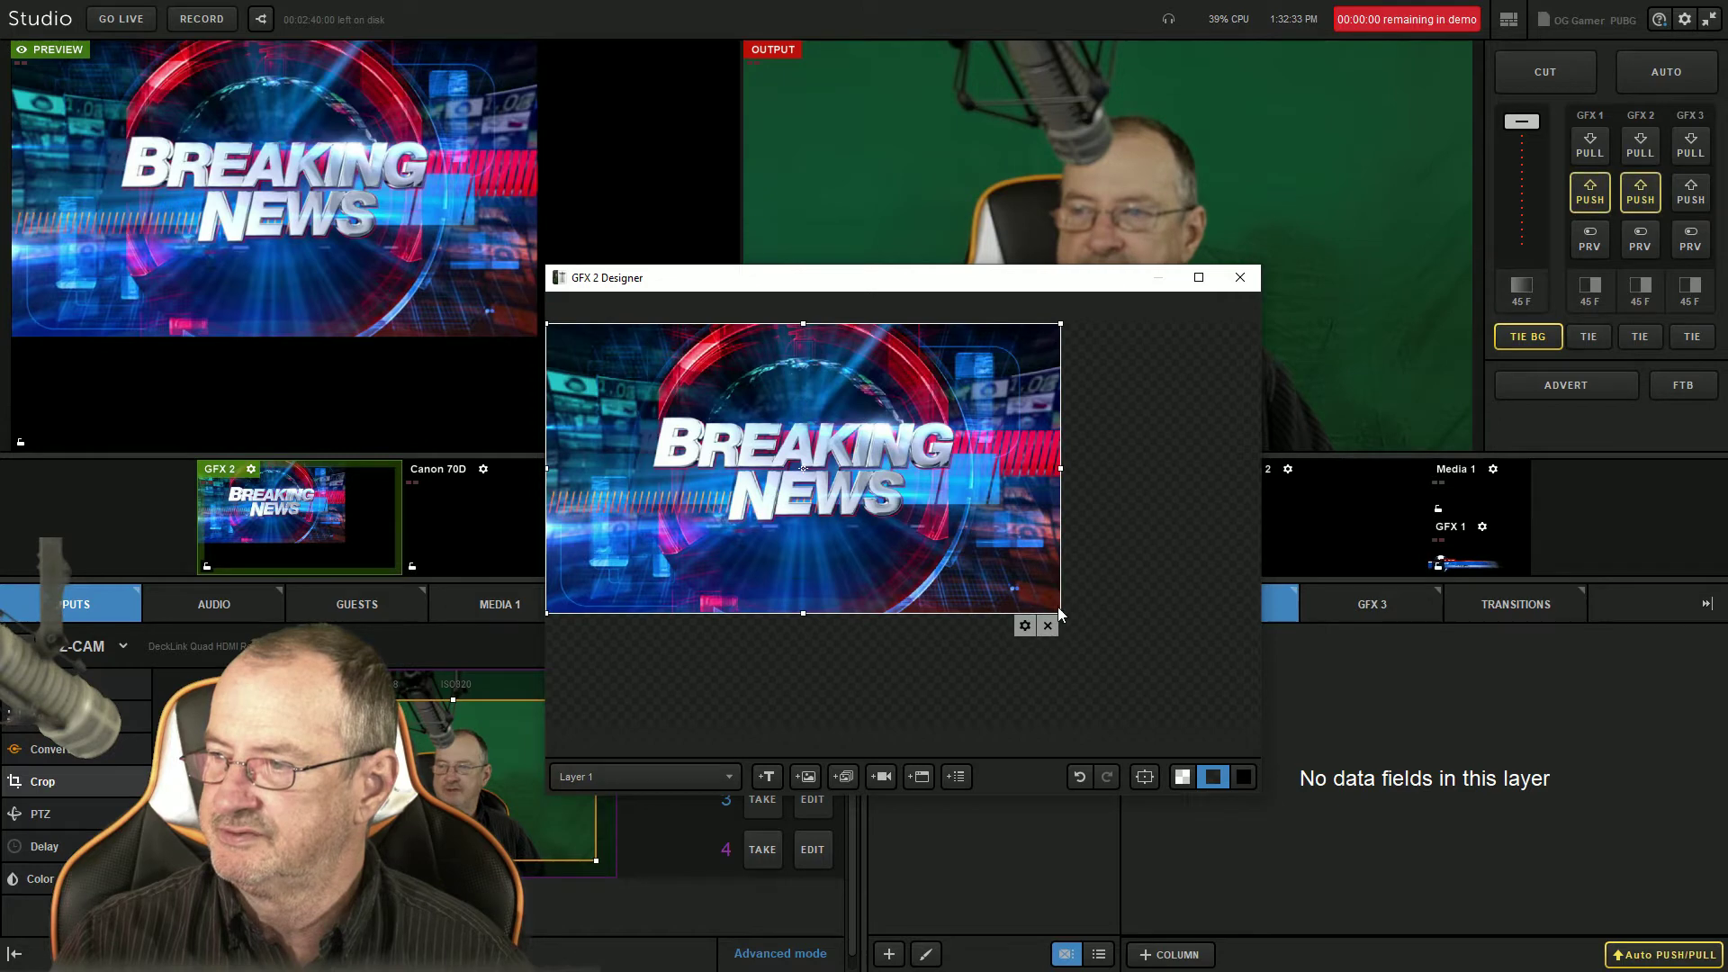
pyautogui.moveTo(1061, 615); pyautogui.dragTo(1258, 724)
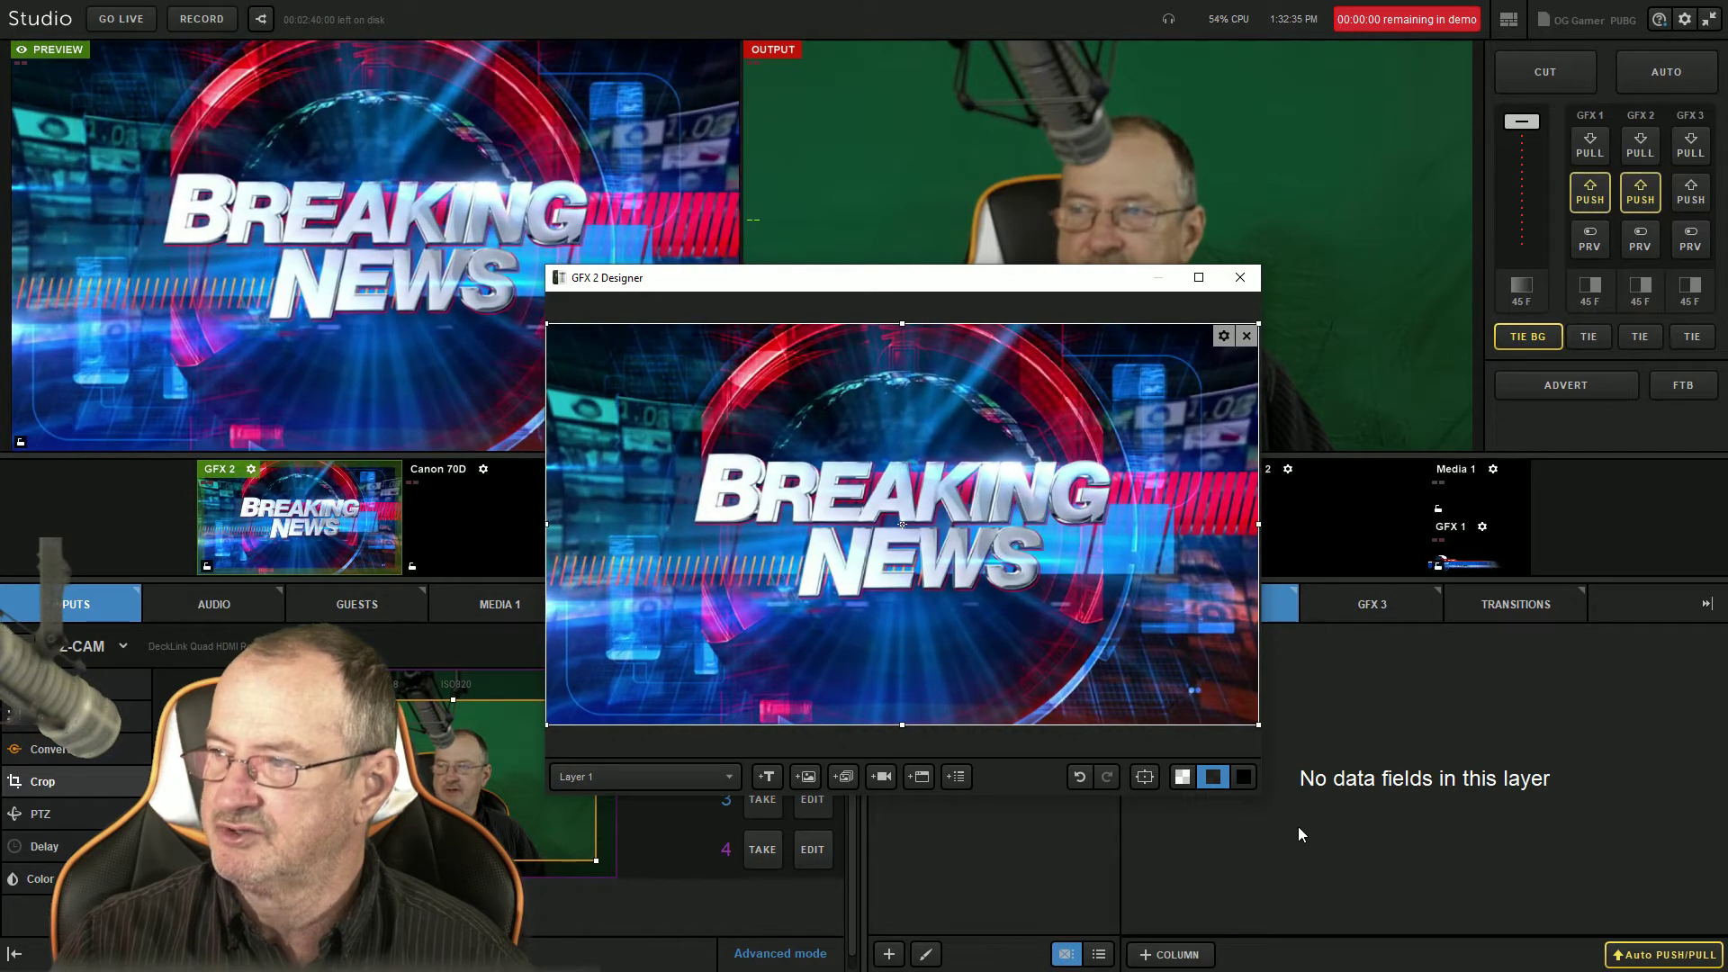
# Step: Add a live video input to the GFX 2 layer, enable its chroma key and set its source to Input 5 (Z-CAM)
pyautogui.click(882, 776)
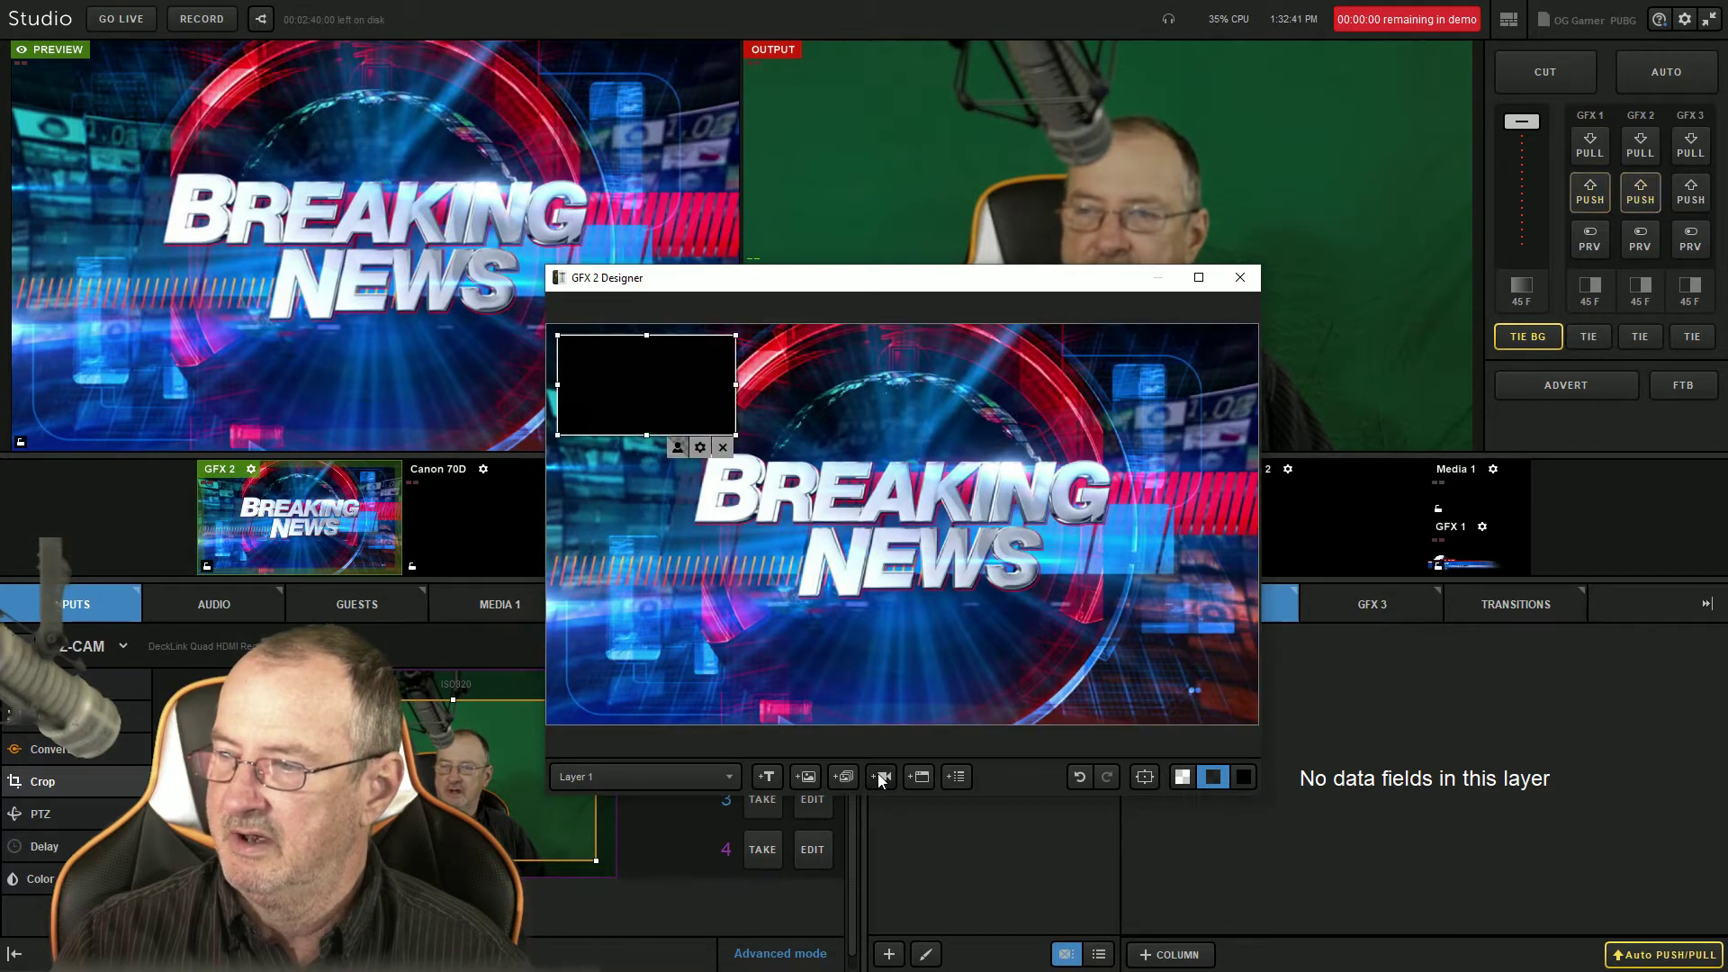
pyautogui.click(676, 447)
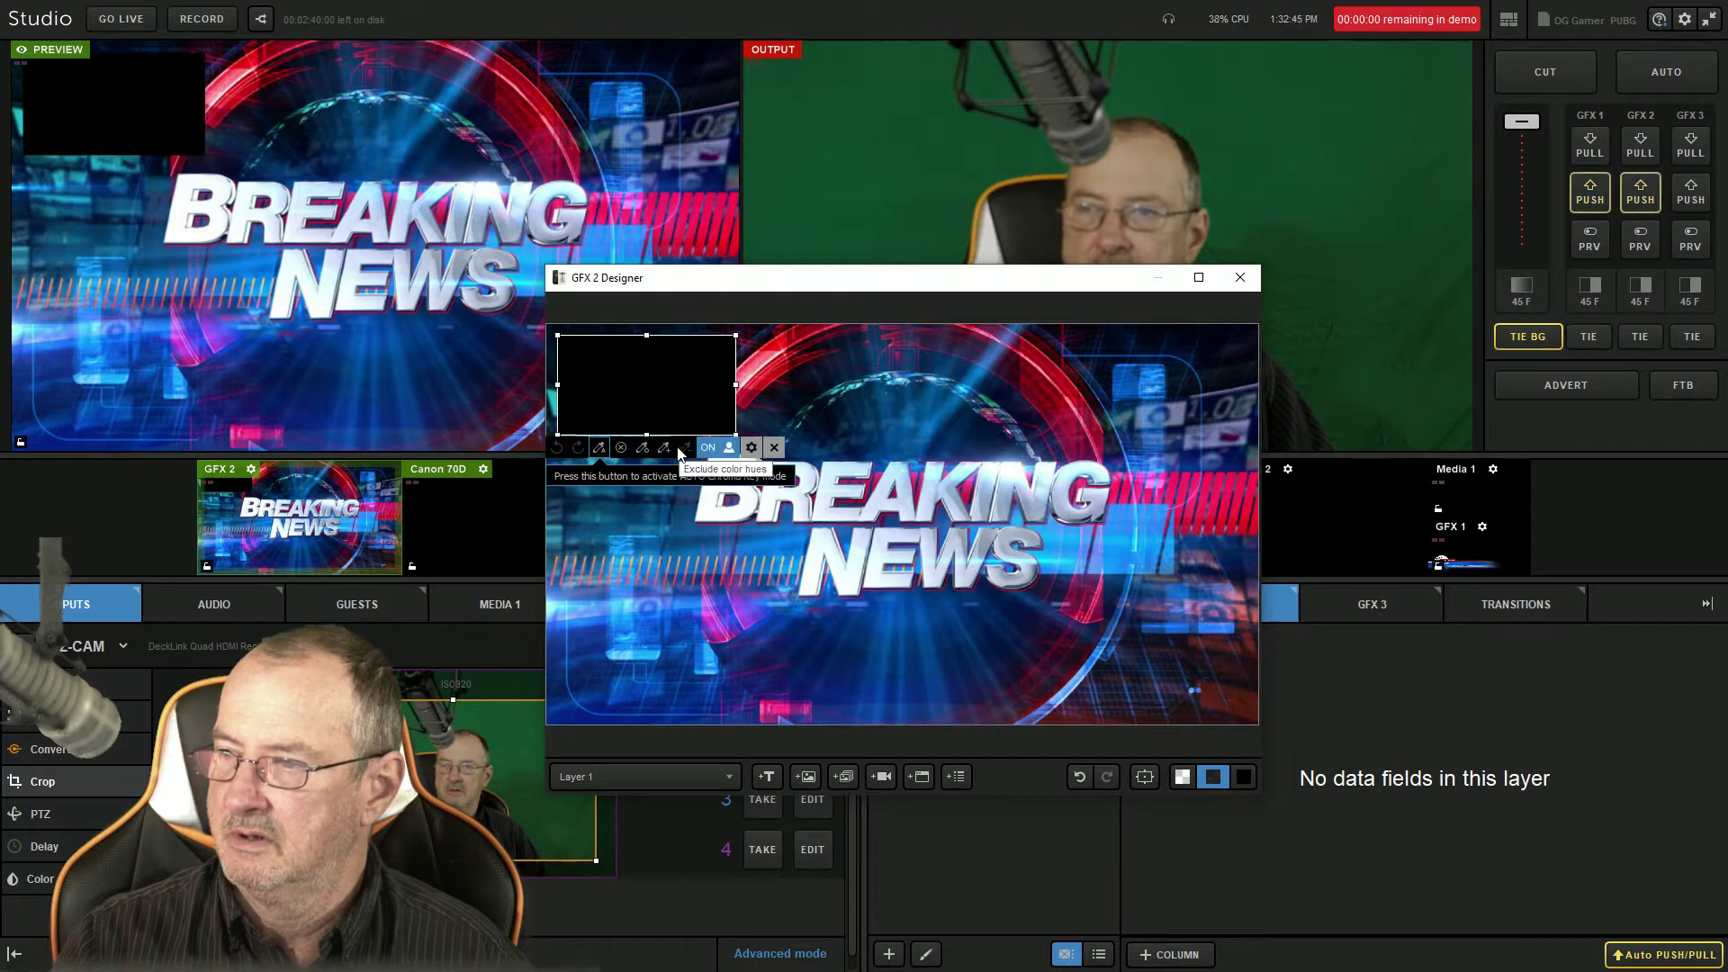
pyautogui.click(752, 448)
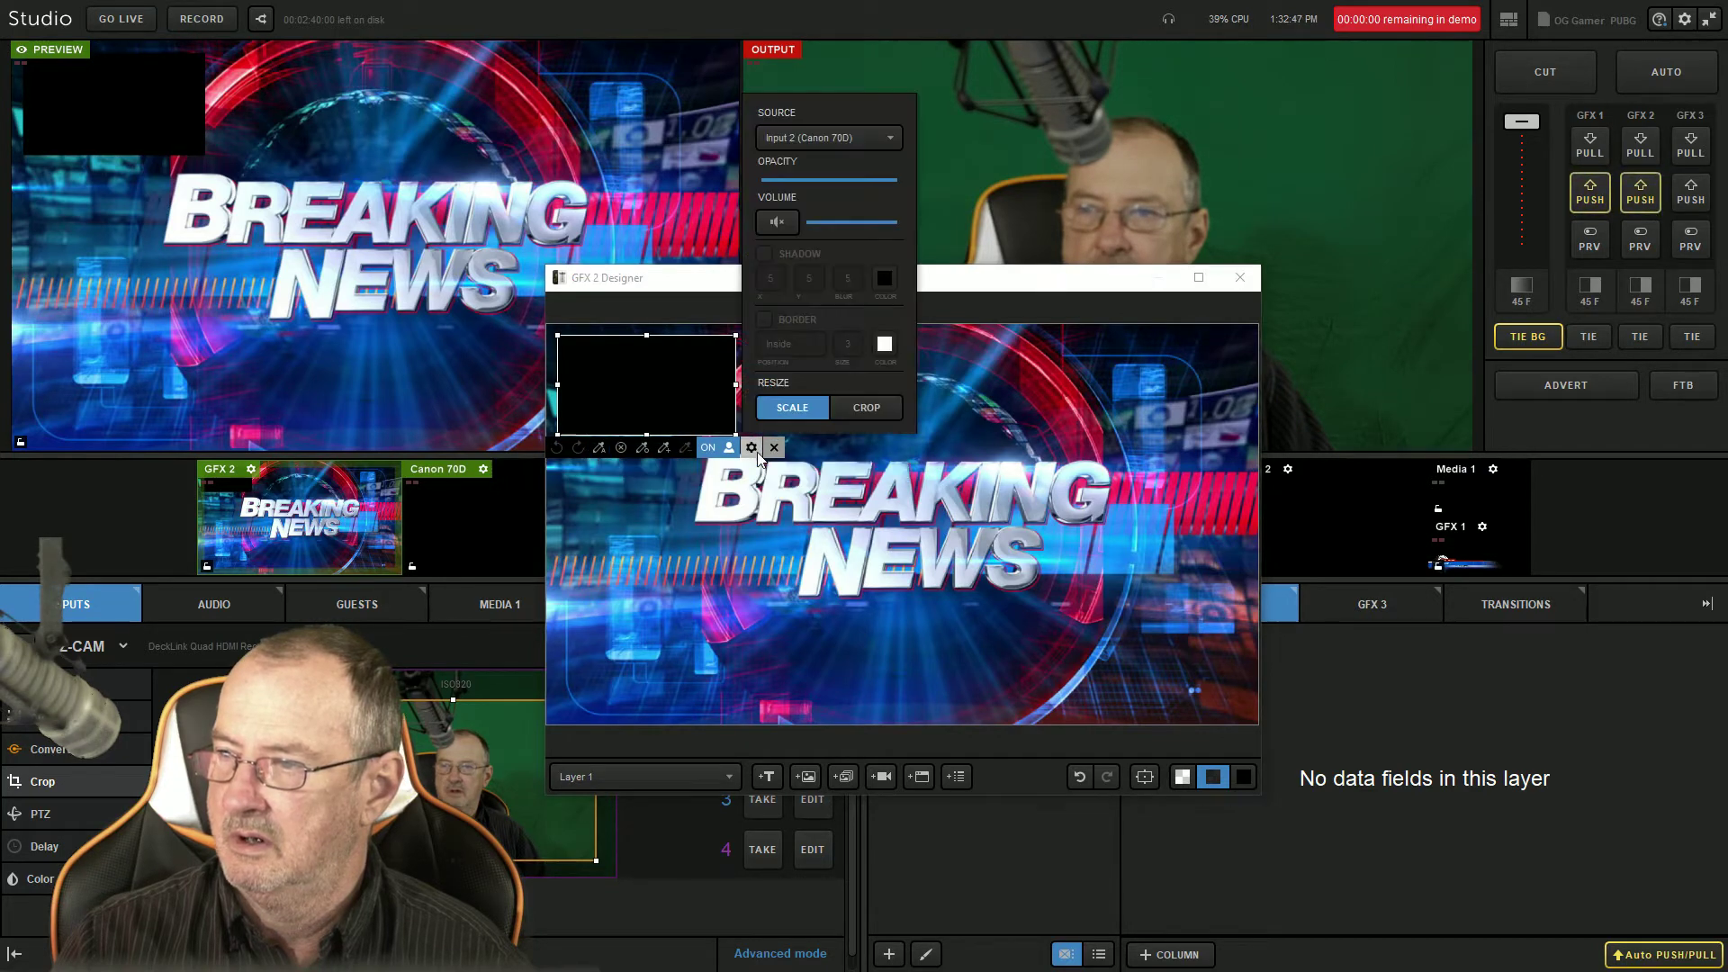
pyautogui.click(802, 146)
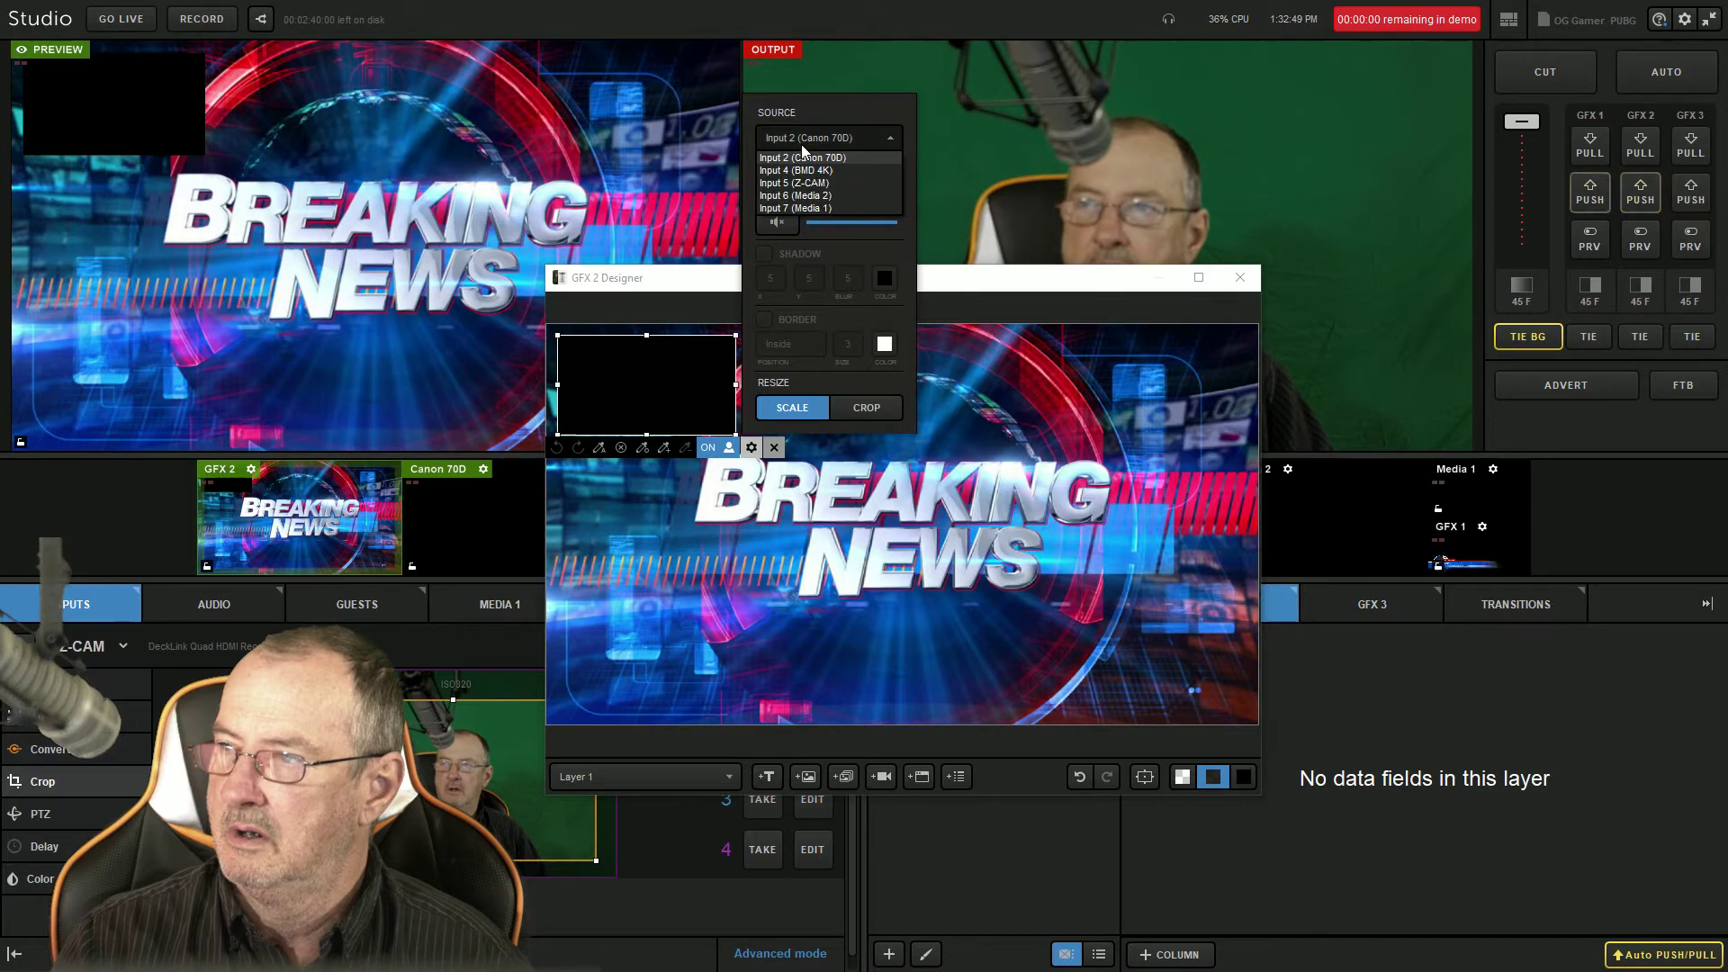
pyautogui.click(805, 181)
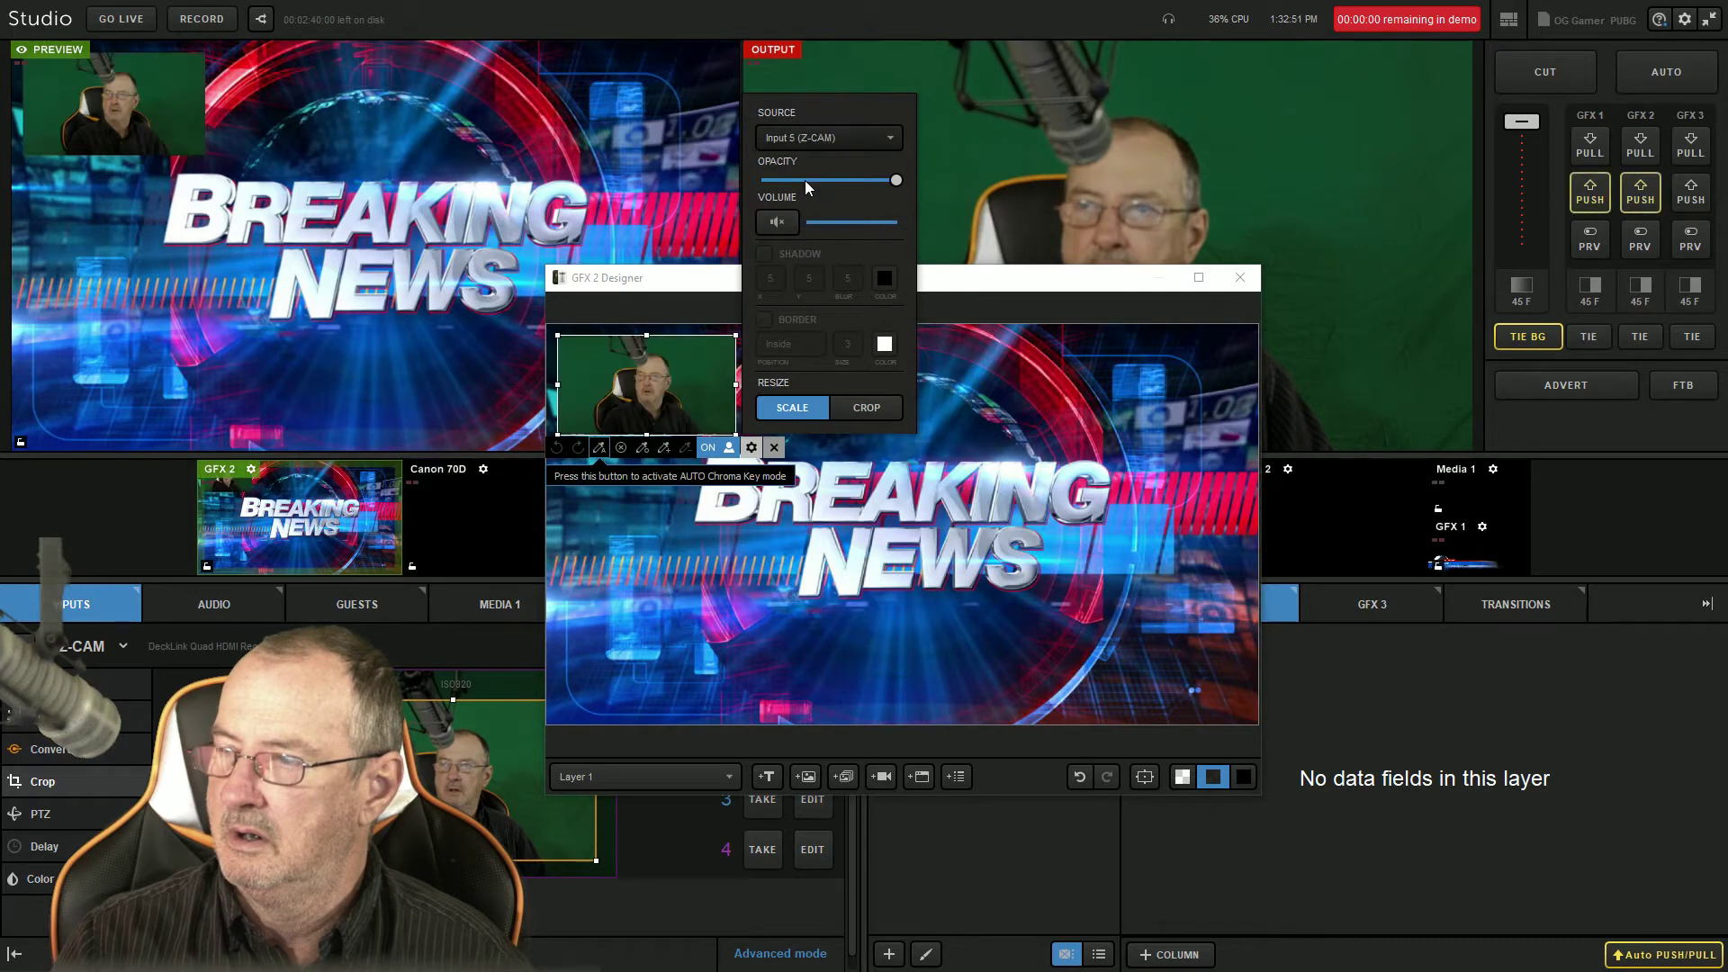
# Step: Enlarge the Z-CAM picture over the lower-left part of the background and key out its green screen
pyautogui.moveTo(718, 371); pyautogui.dragTo(850, 540)
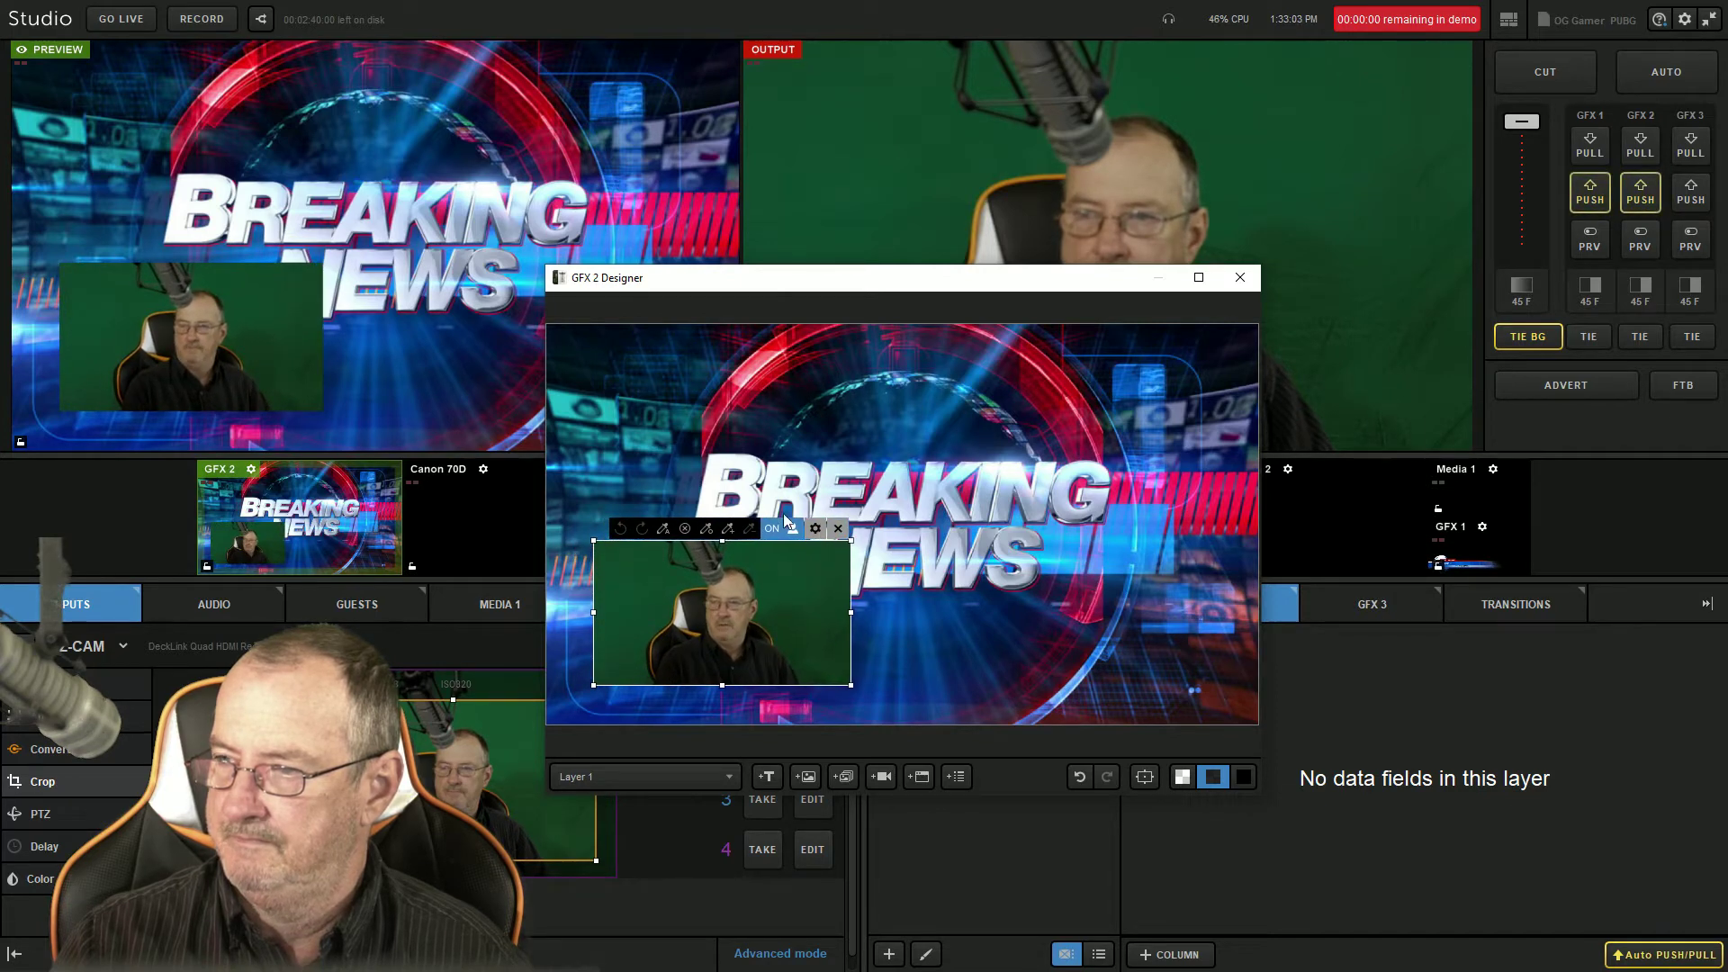
pyautogui.click(671, 527)
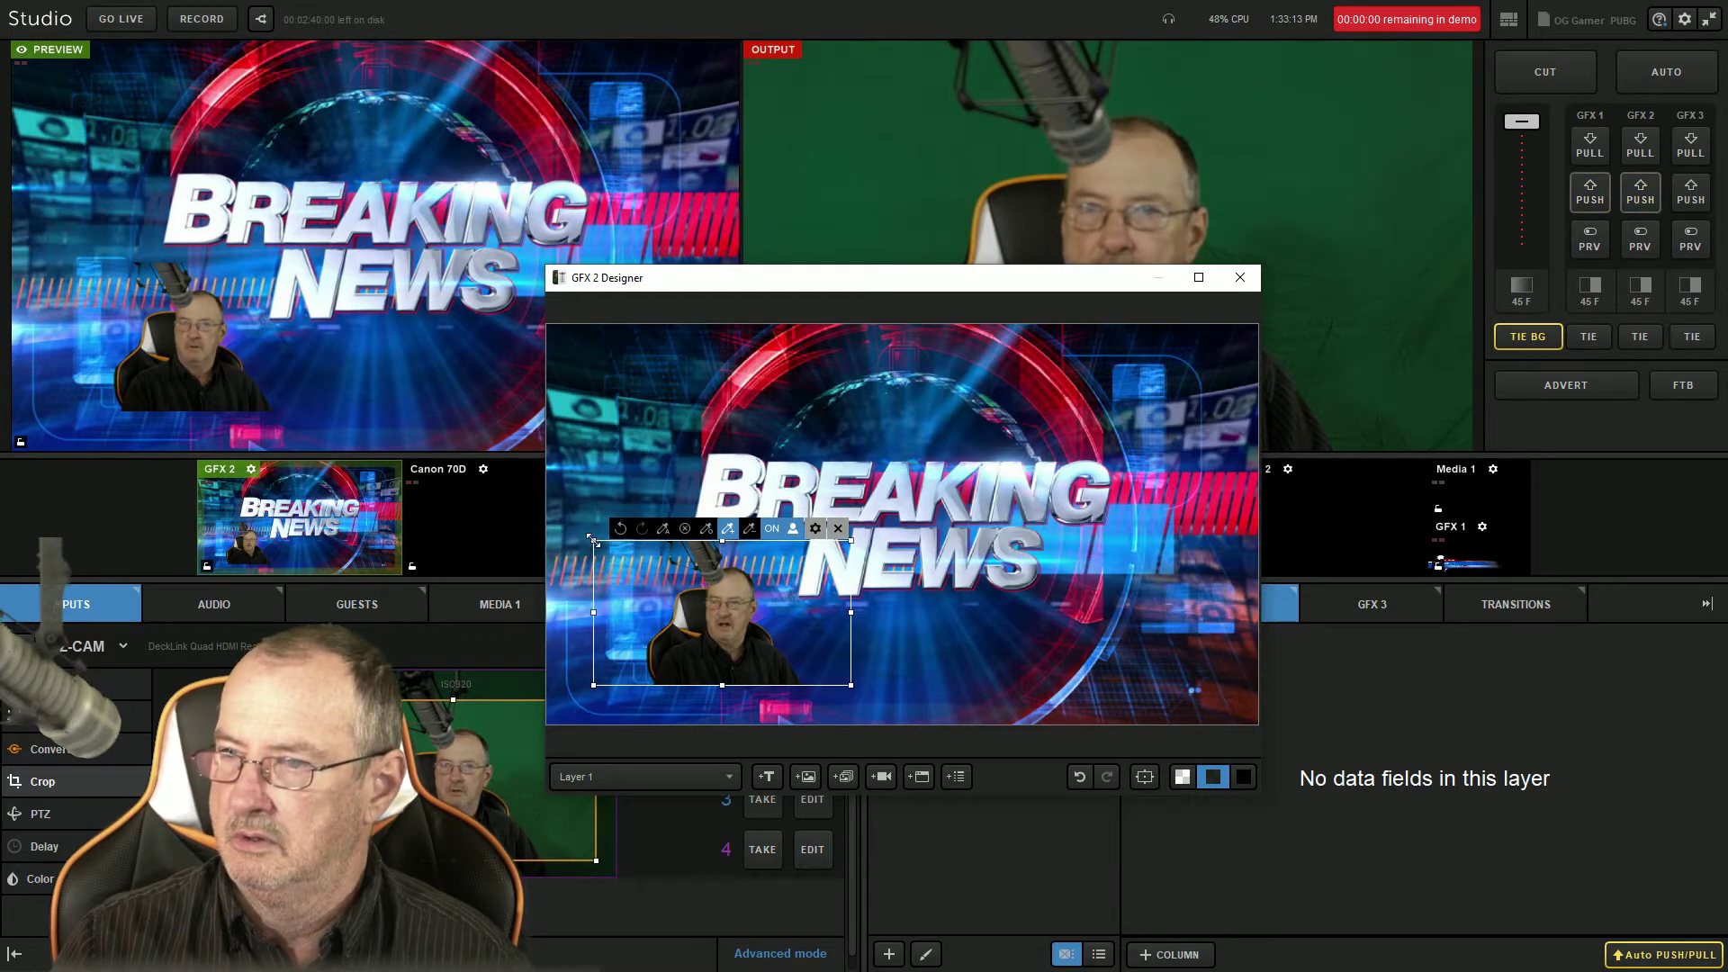
pyautogui.click(654, 622)
pyautogui.click(652, 621)
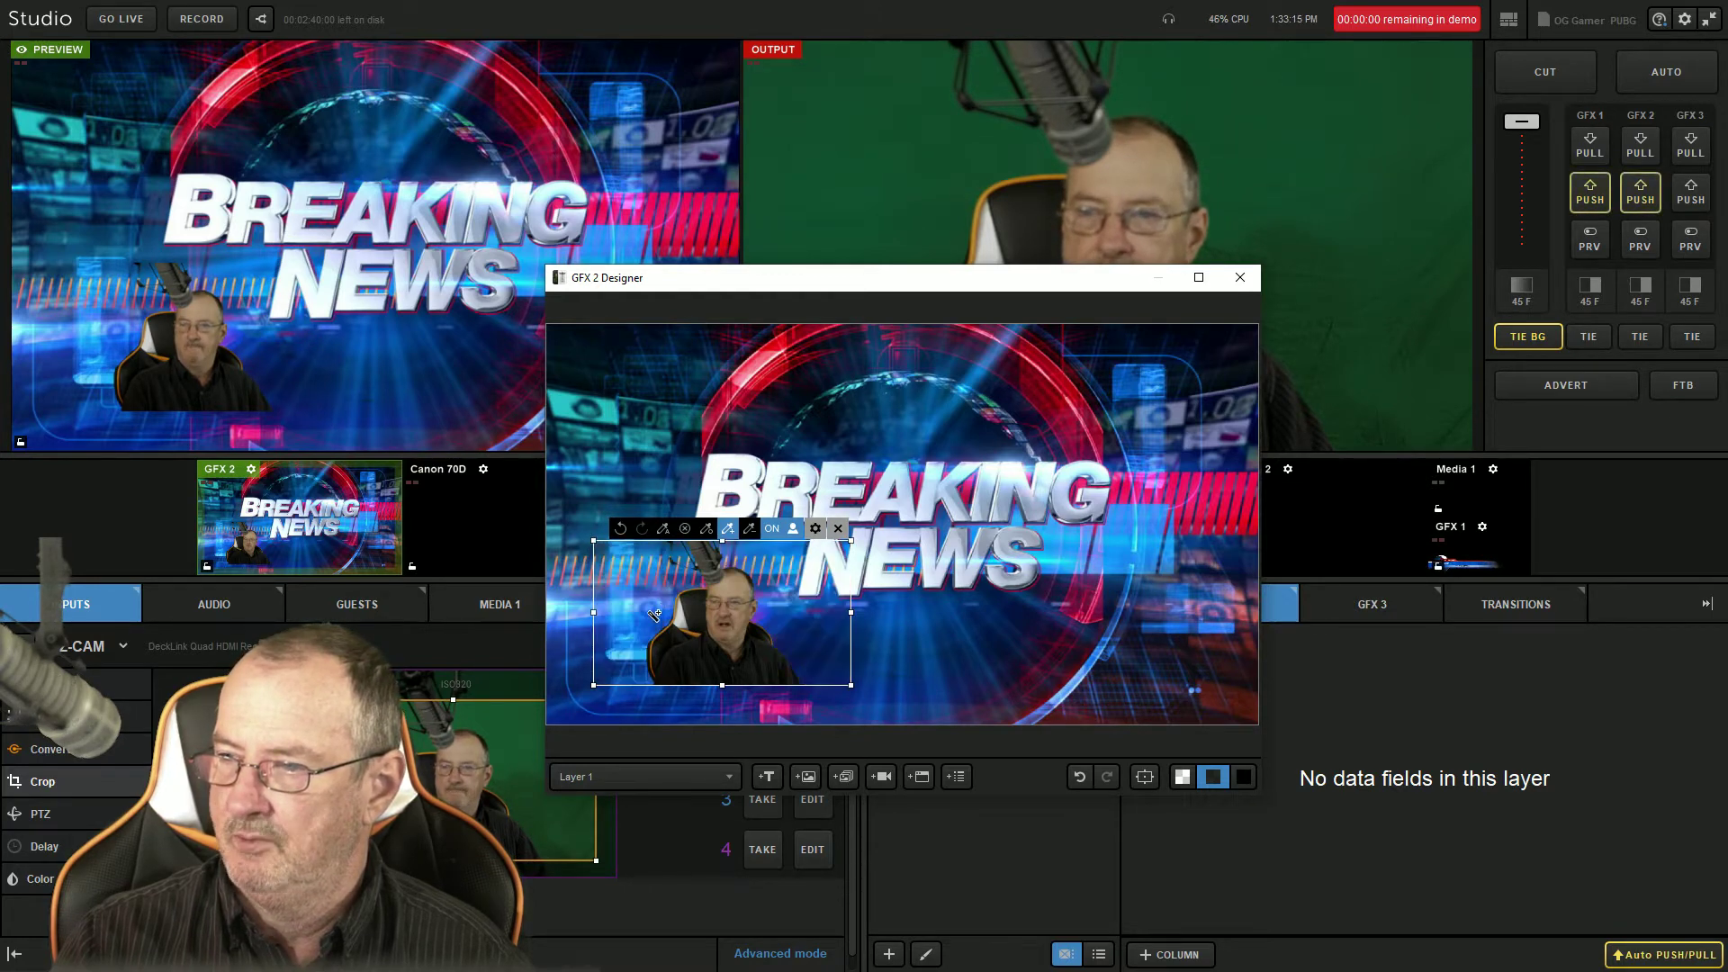
pyautogui.click(659, 488)
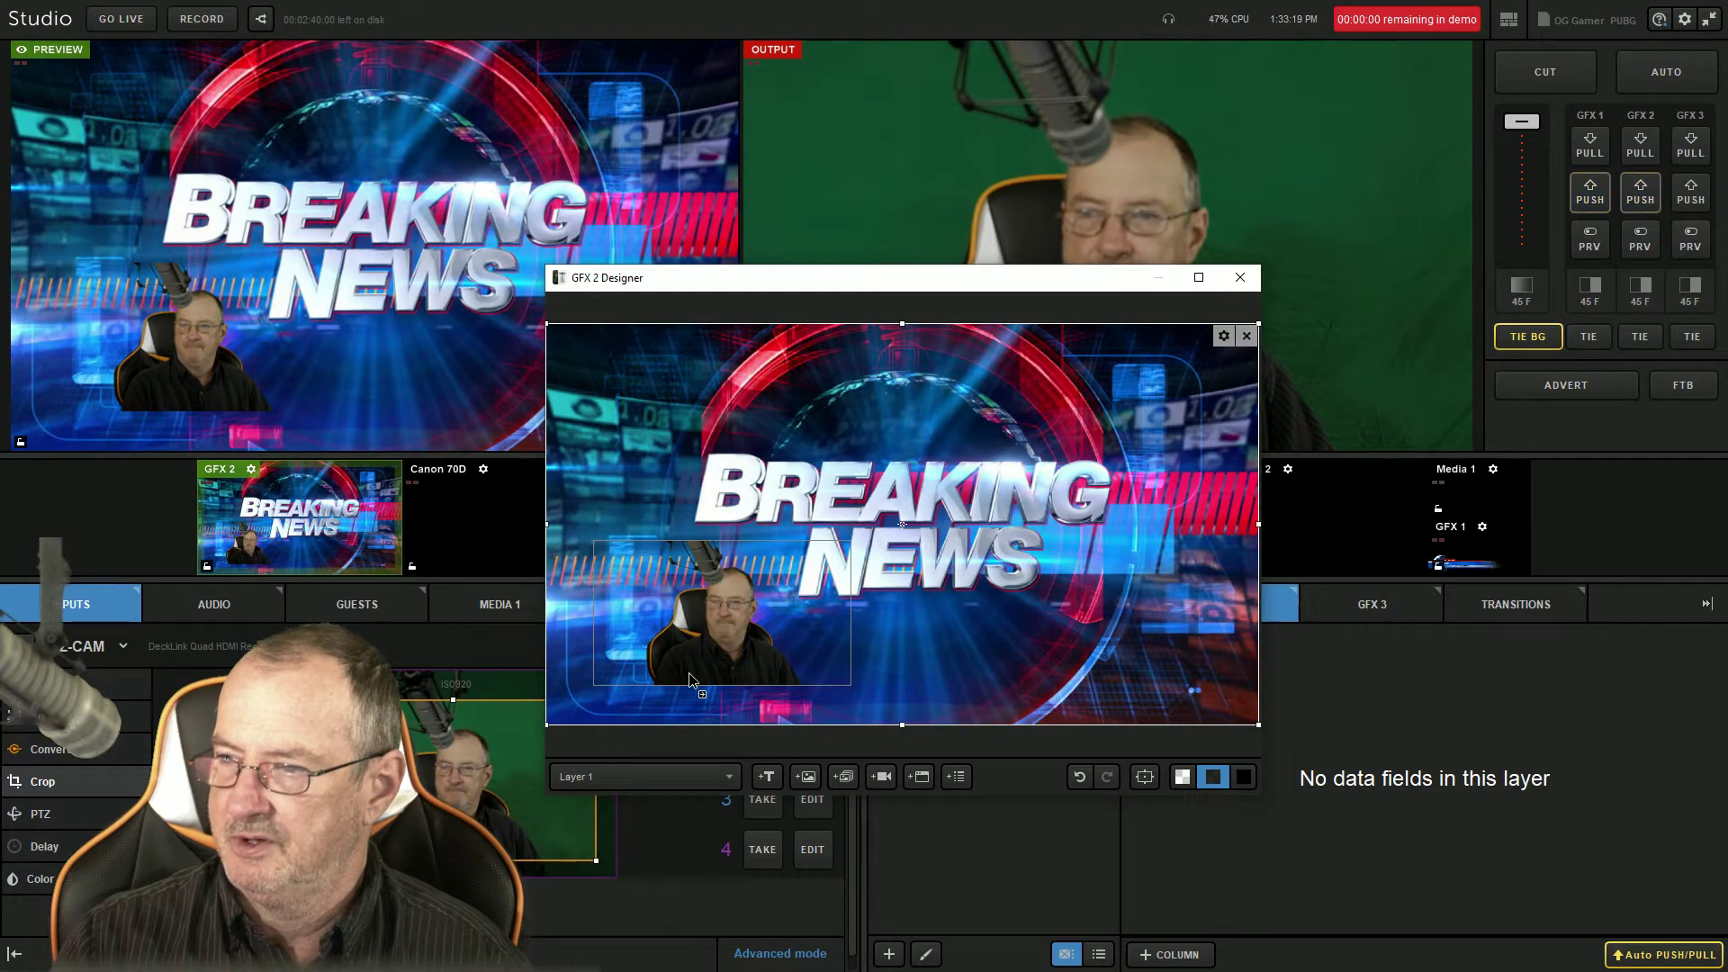
pyautogui.click(795, 603)
pyautogui.rightClick(947, 533)
pyautogui.doubleClick(959, 522)
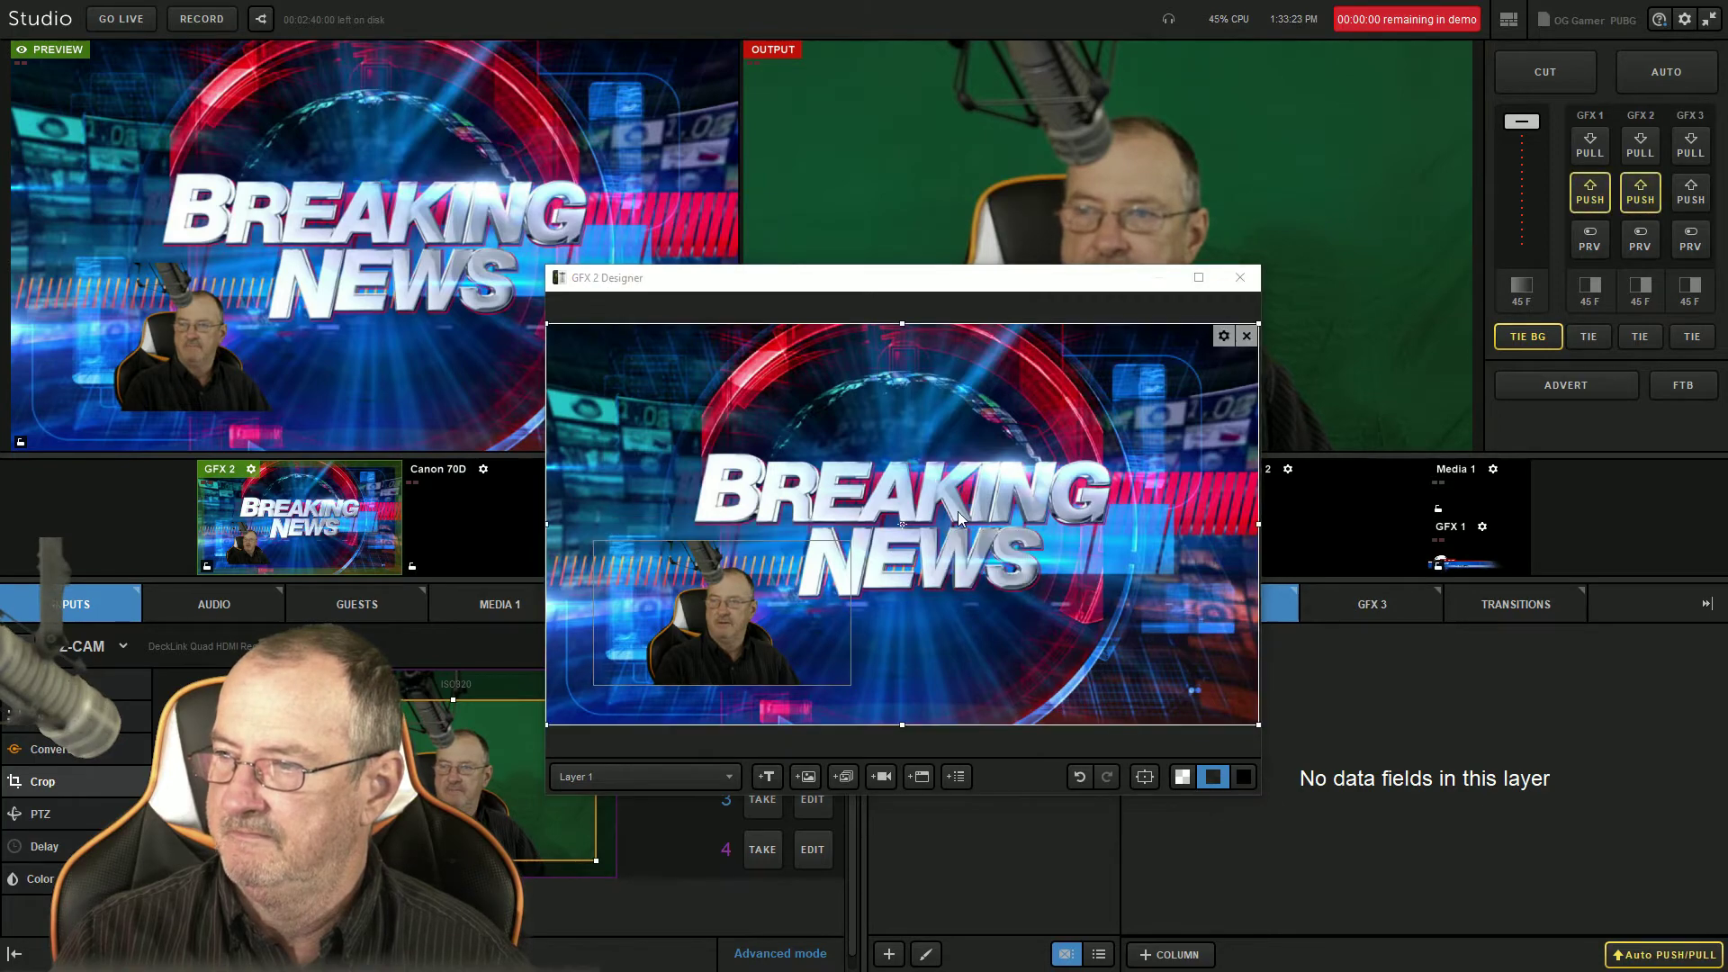
pyautogui.click(1332, 699)
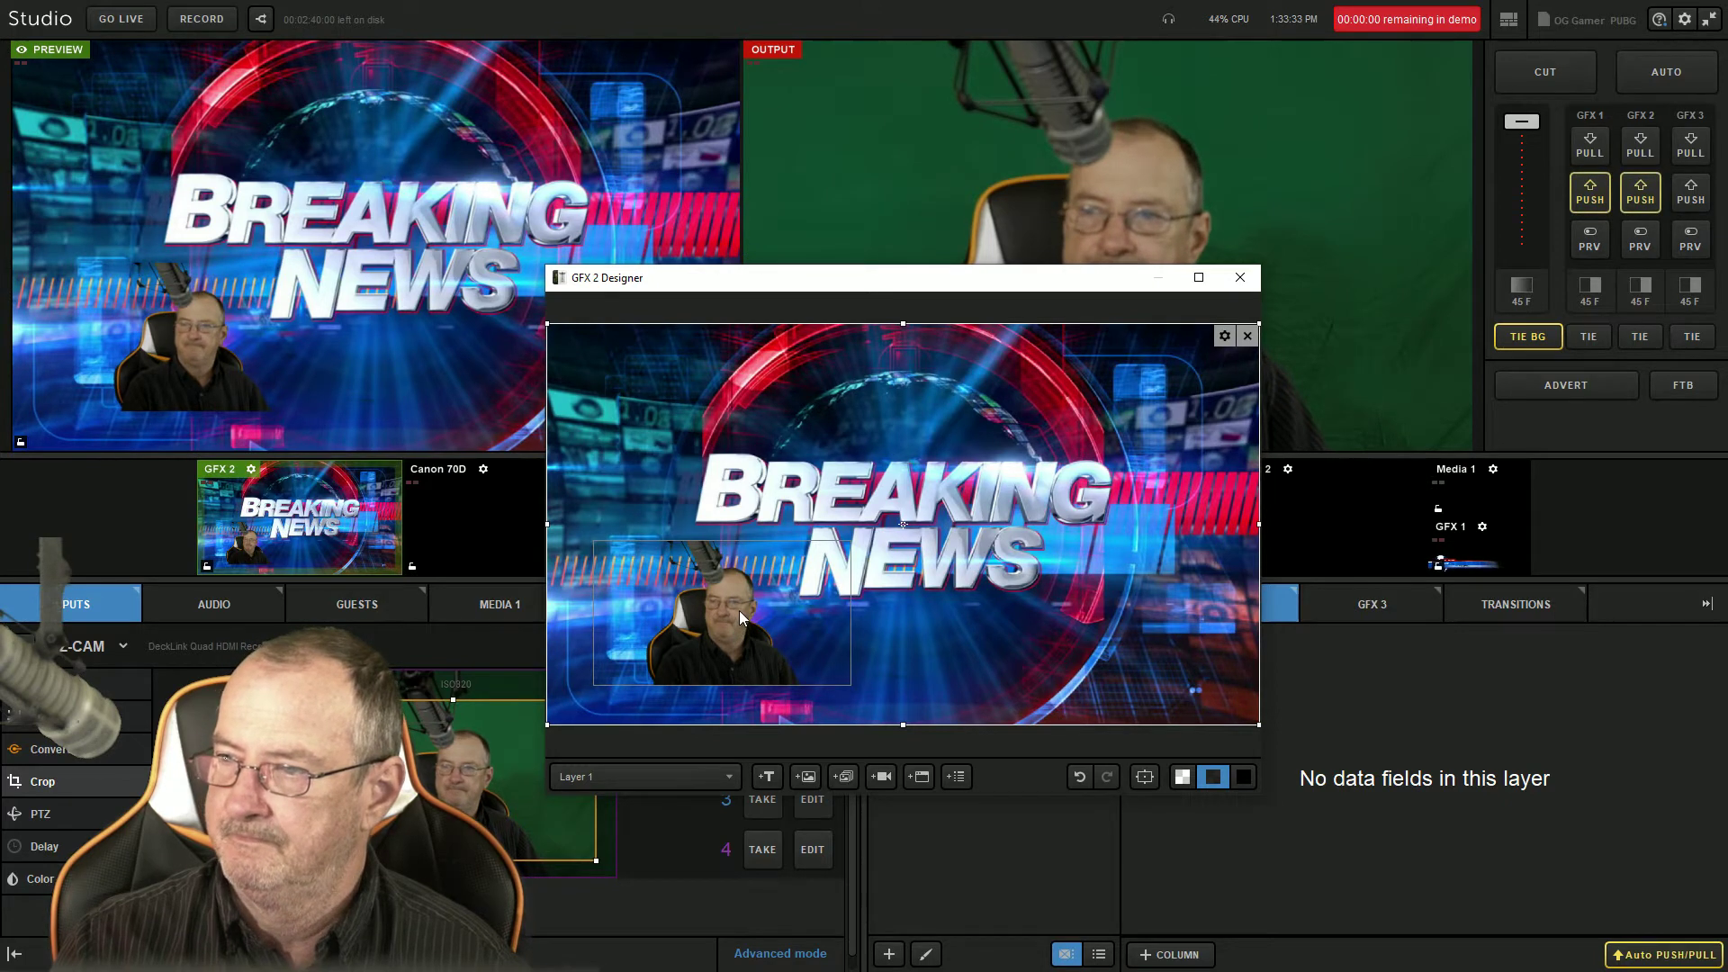
# Step: Place the keyed Z-CAM picture in the canvas's lower-left corner, enlarge it to over half the canvas width, and close the designer
pyautogui.click(742, 608)
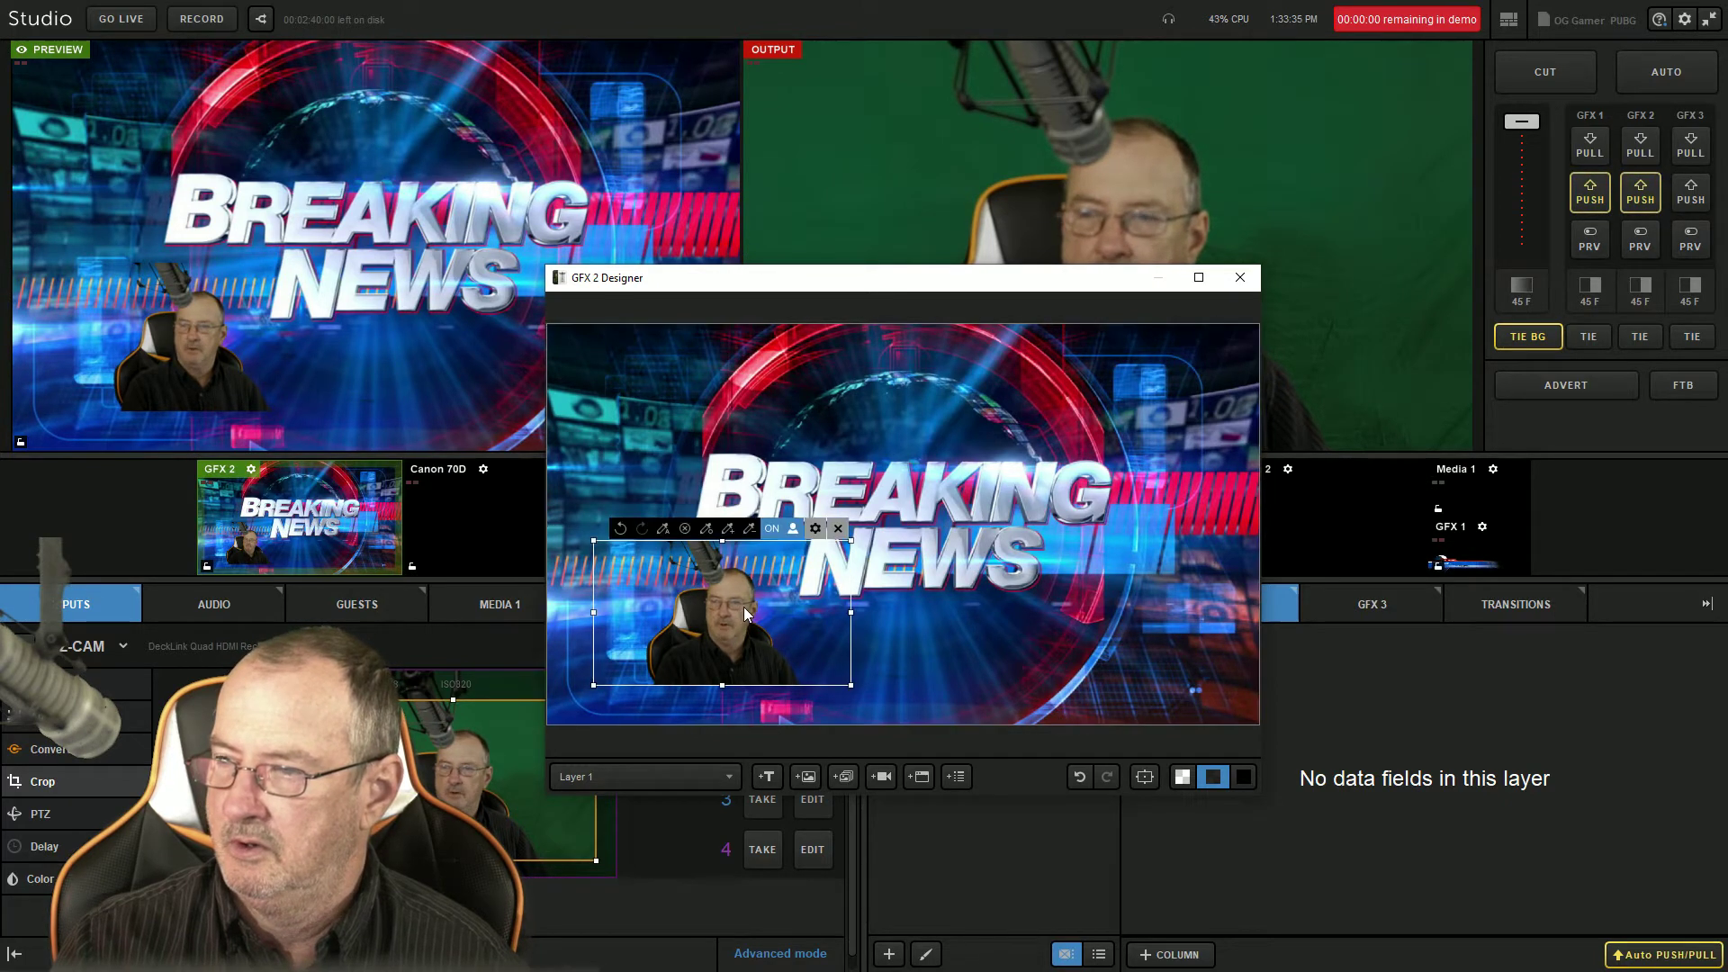
pyautogui.moveTo(743, 606); pyautogui.dragTo(695, 650)
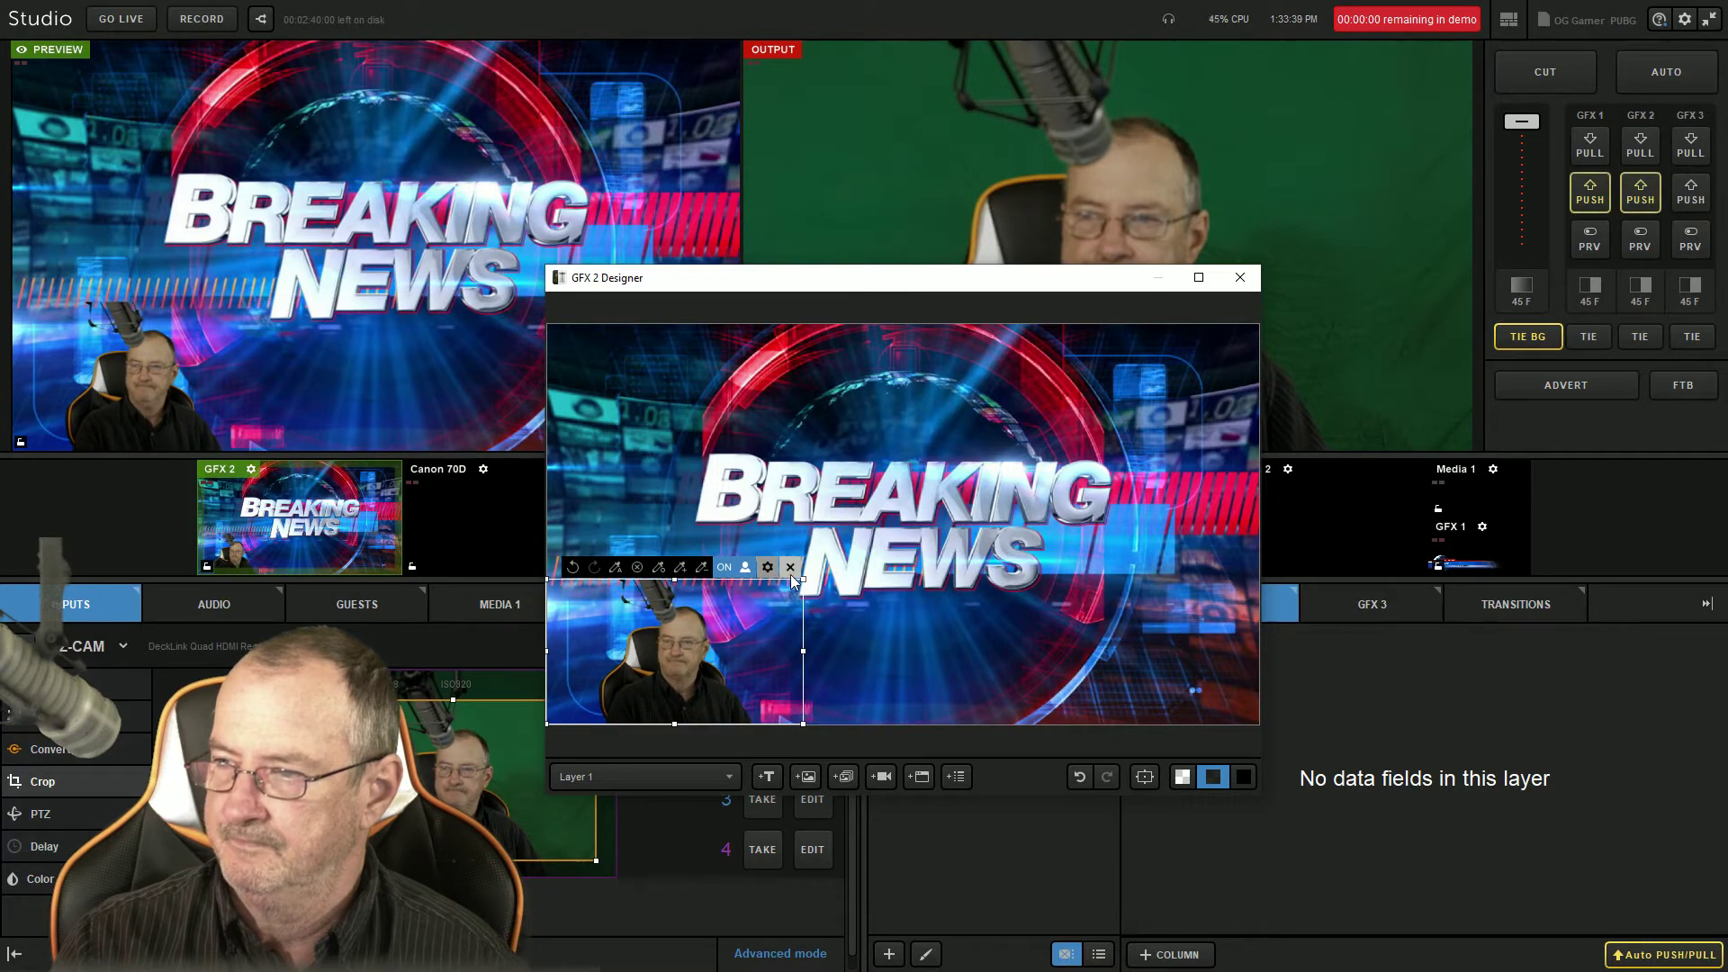
pyautogui.moveTo(805, 581); pyautogui.dragTo(913, 491)
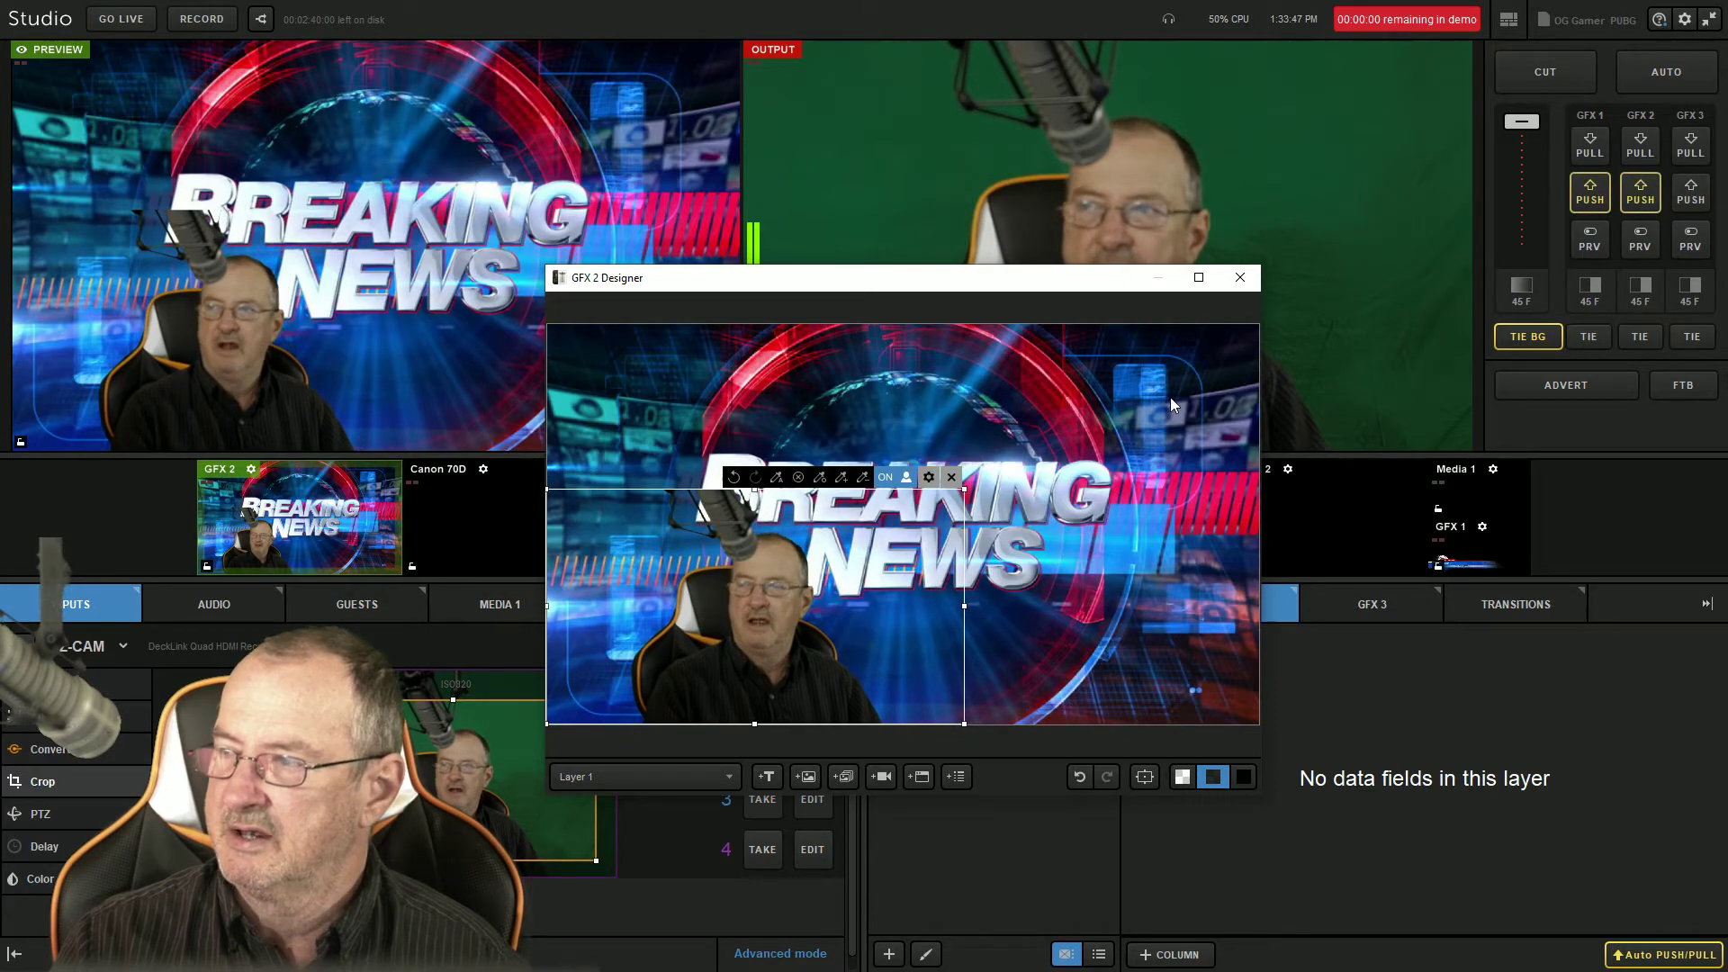
pyautogui.click(1089, 295)
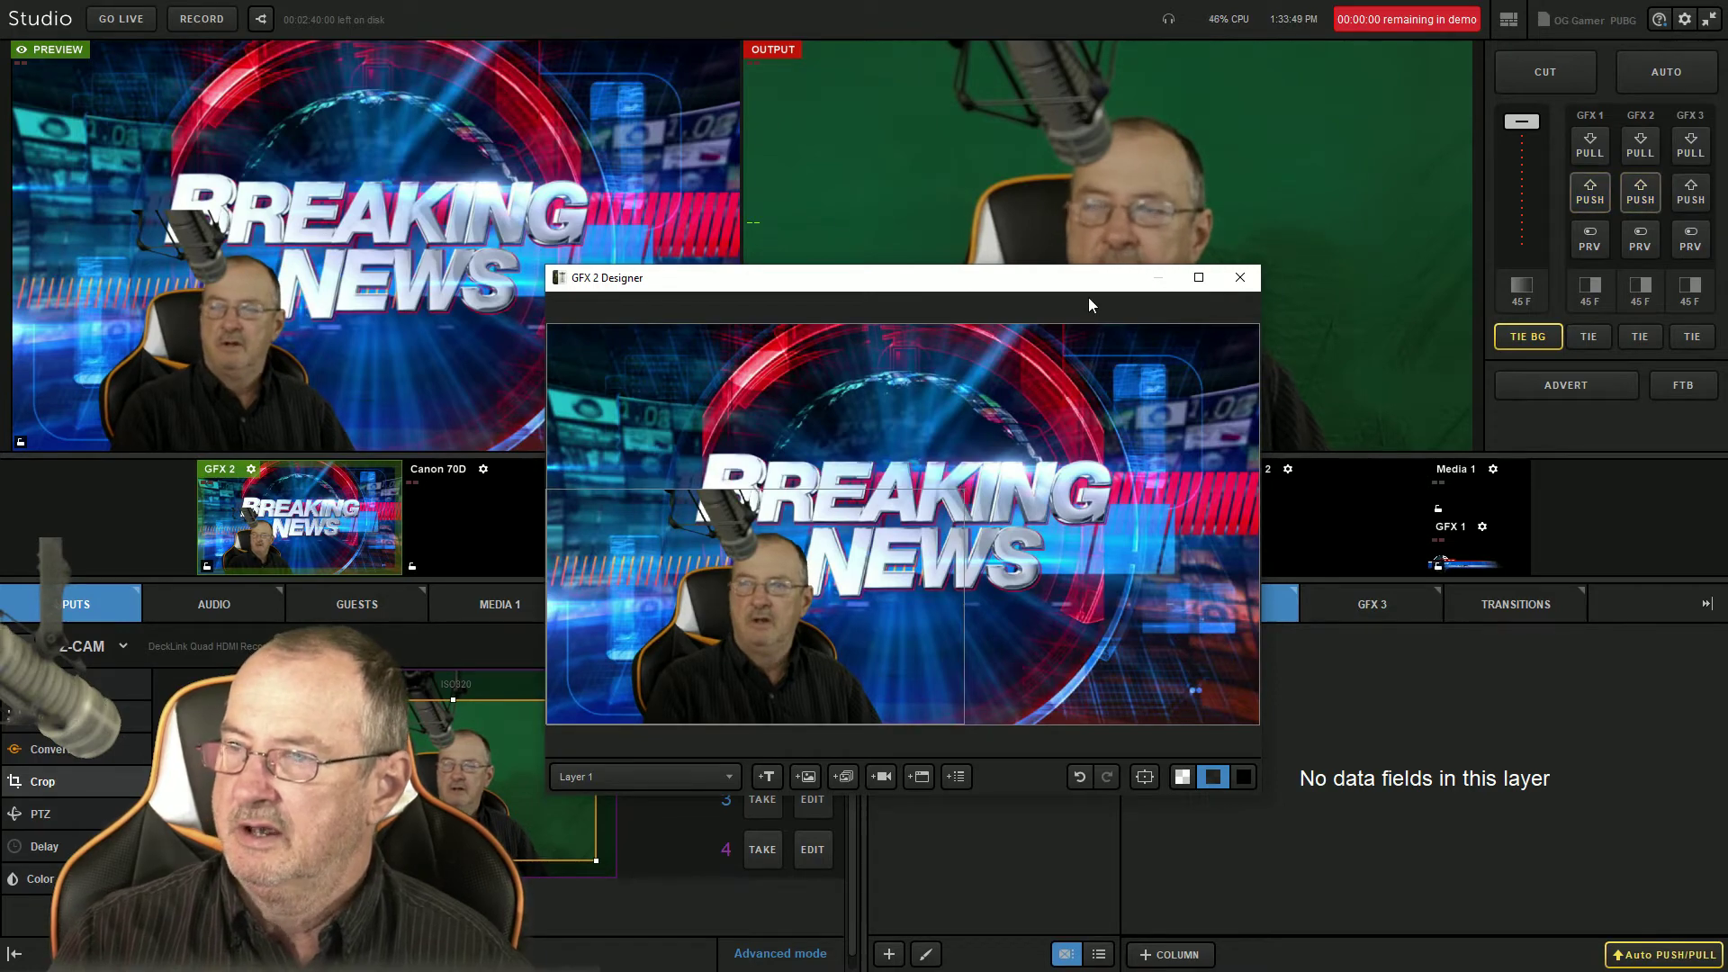
pyautogui.click(1240, 279)
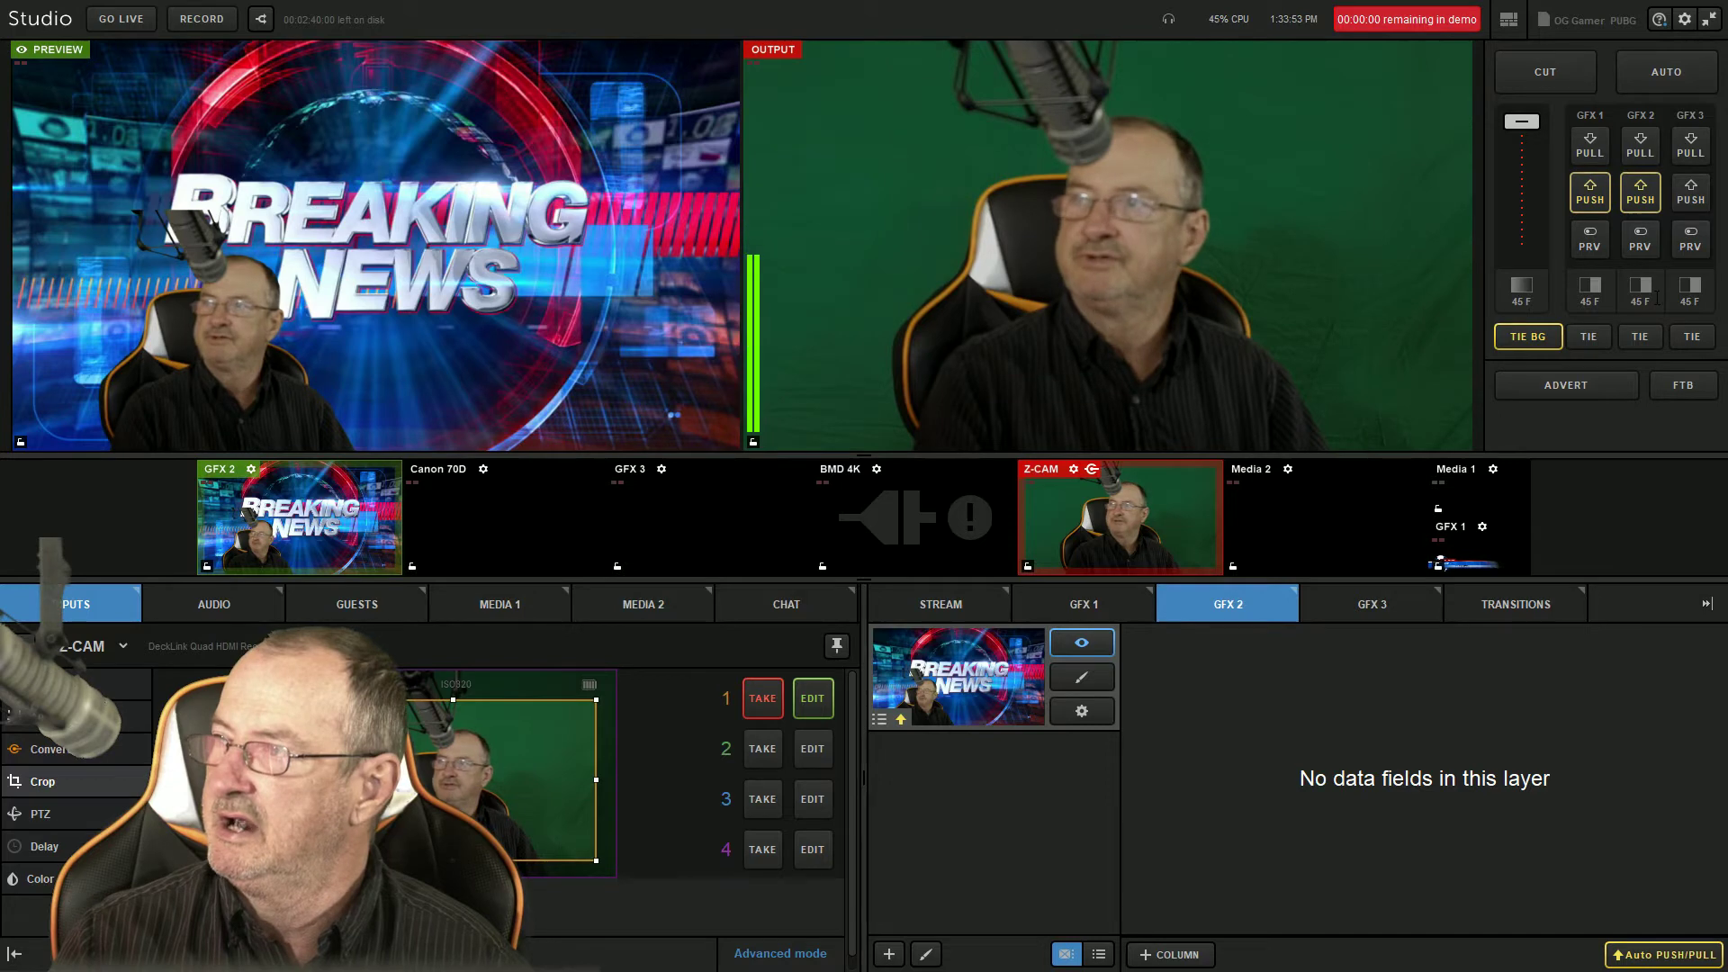
# Step: Test GFX 2 with an auto transition to output and back and a push and pull overlay, and auto-transition it to output again
pyautogui.click(1674, 79)
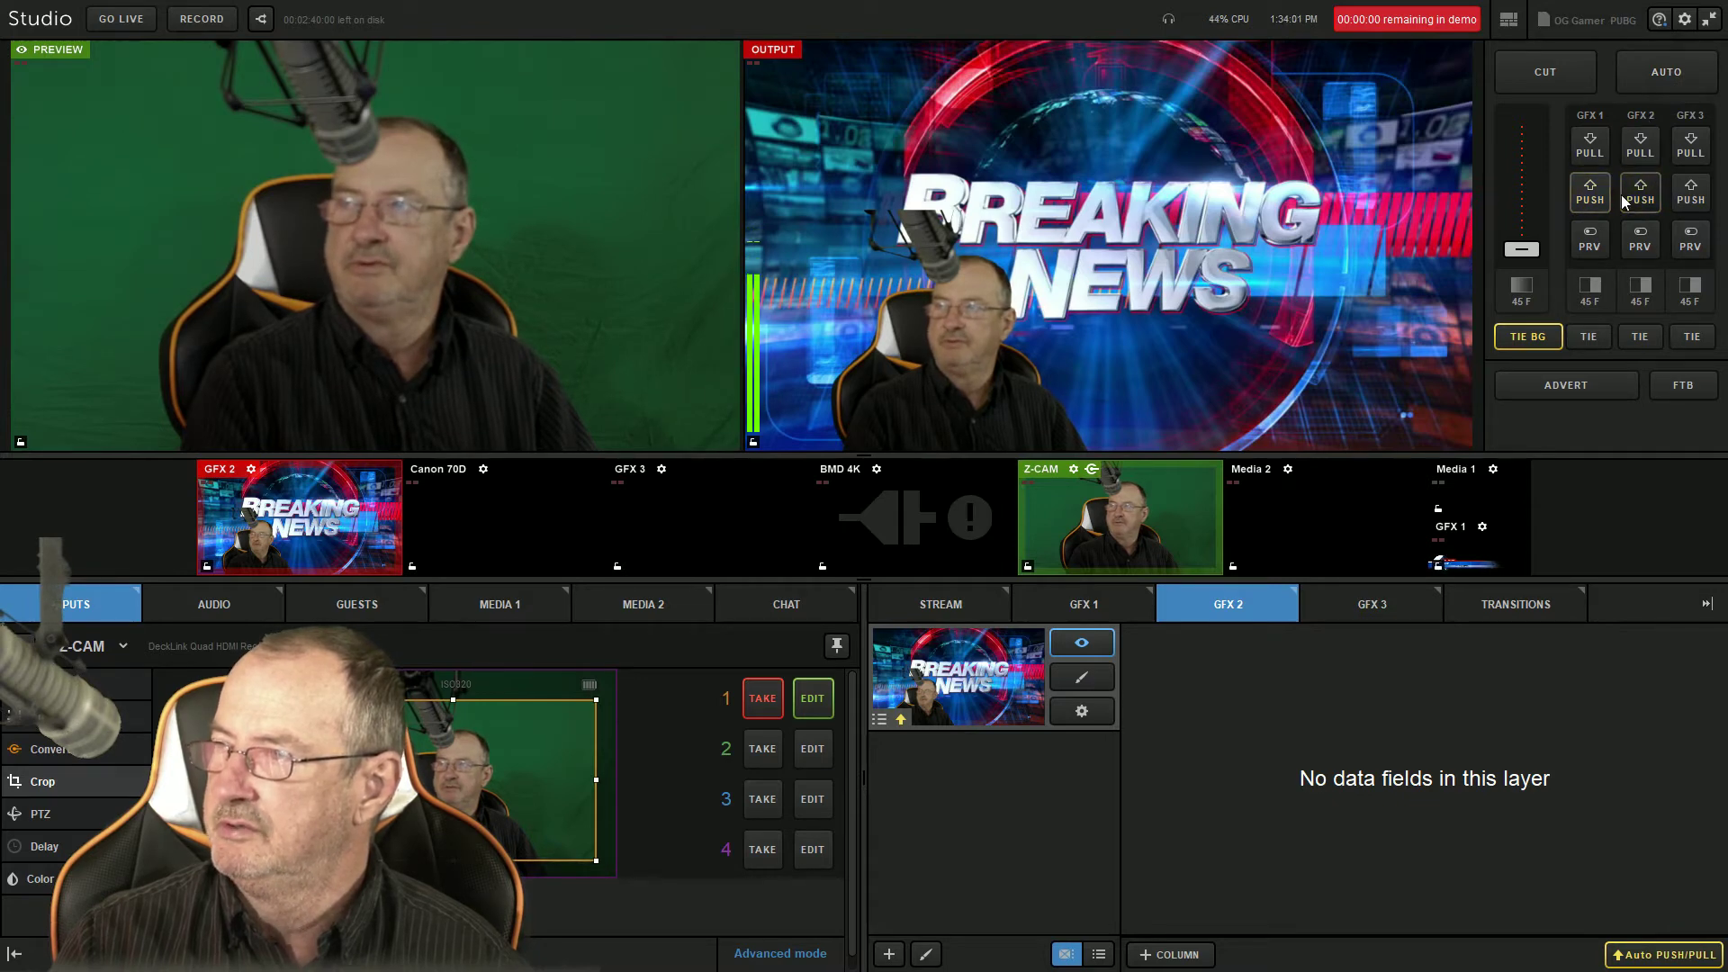
pyautogui.click(1651, 83)
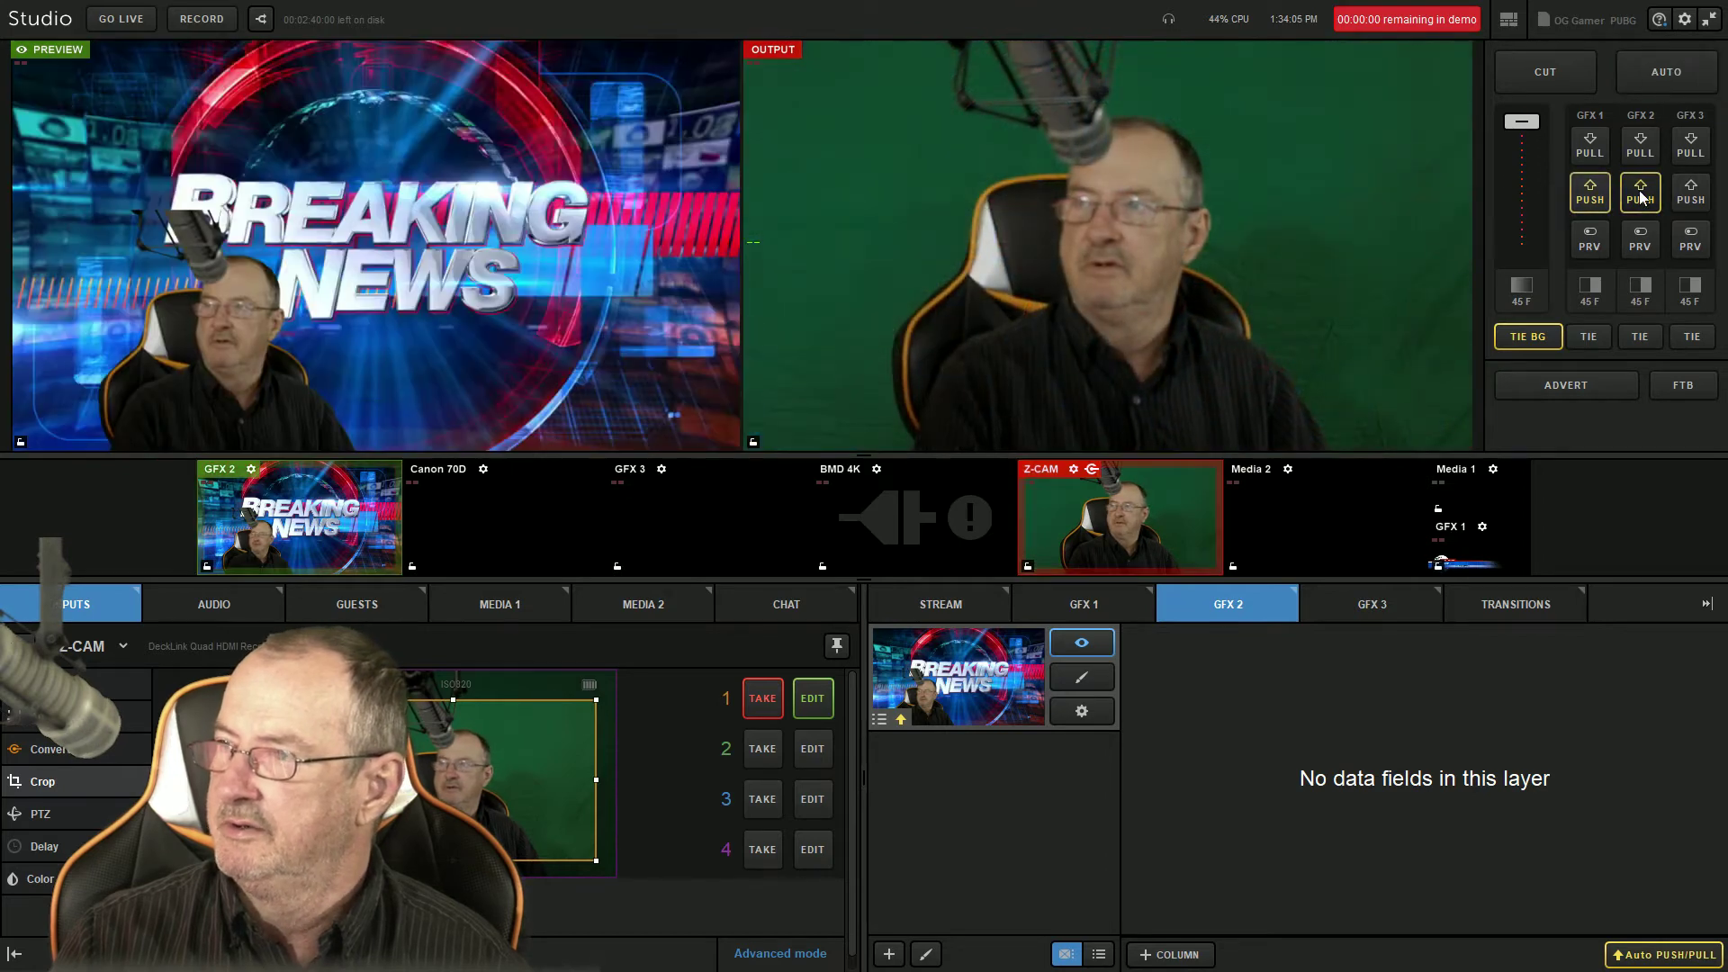
pyautogui.click(1639, 197)
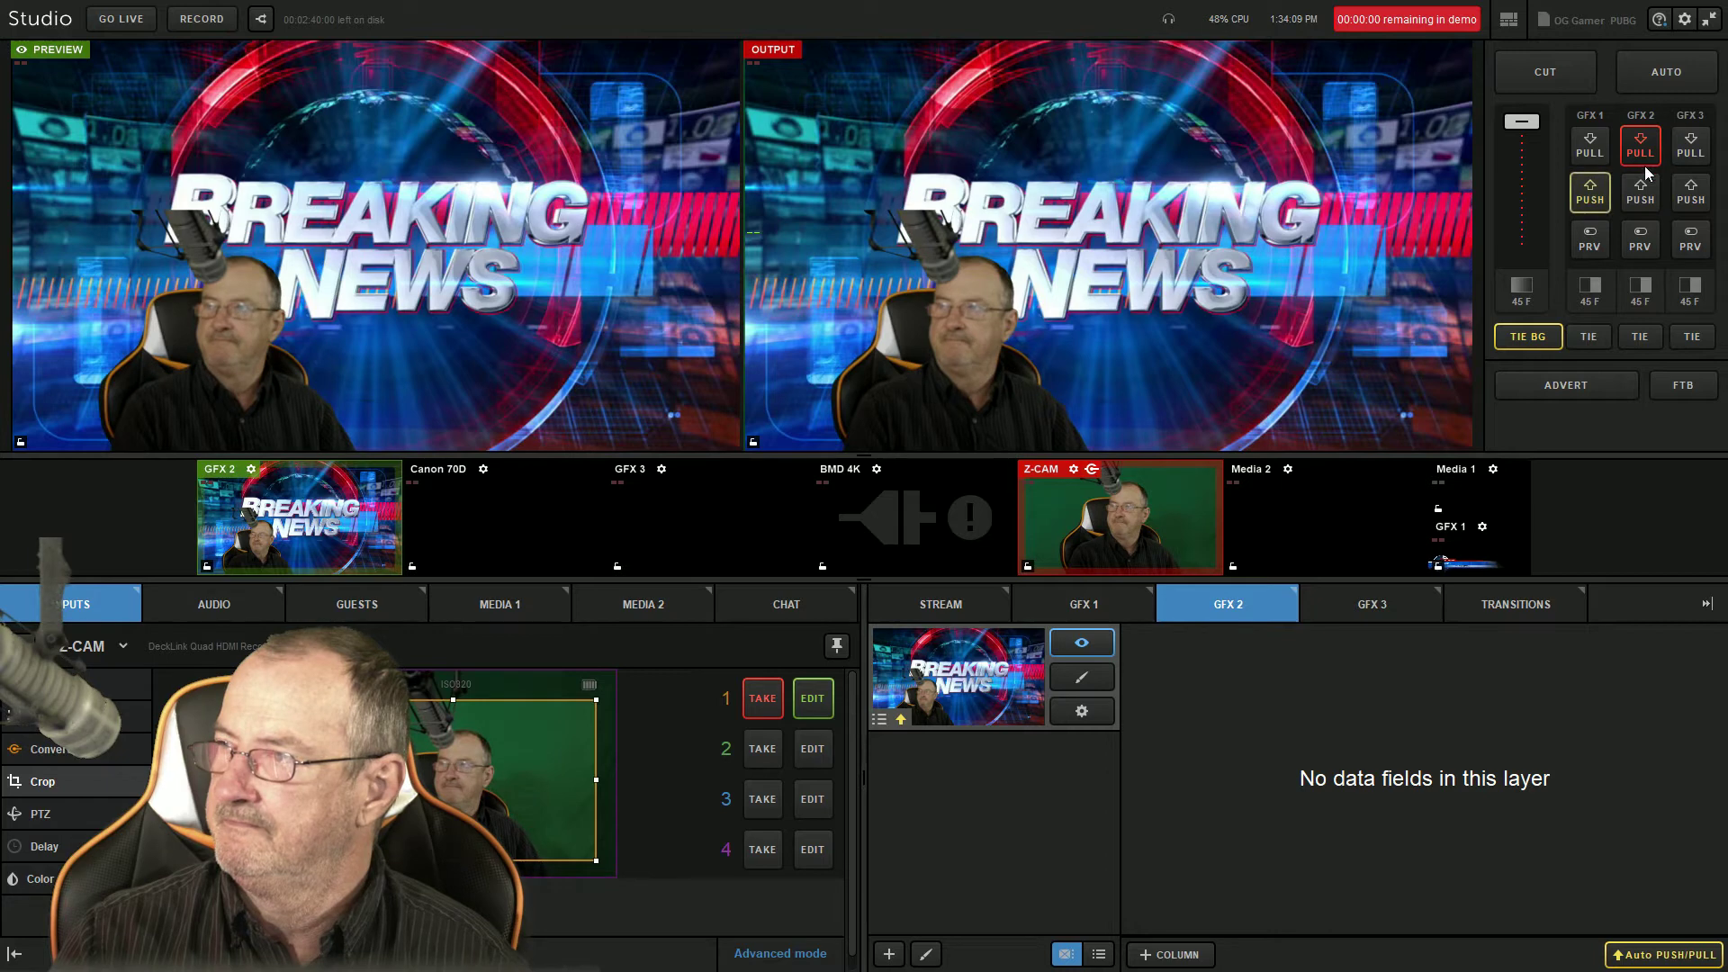
pyautogui.click(1641, 155)
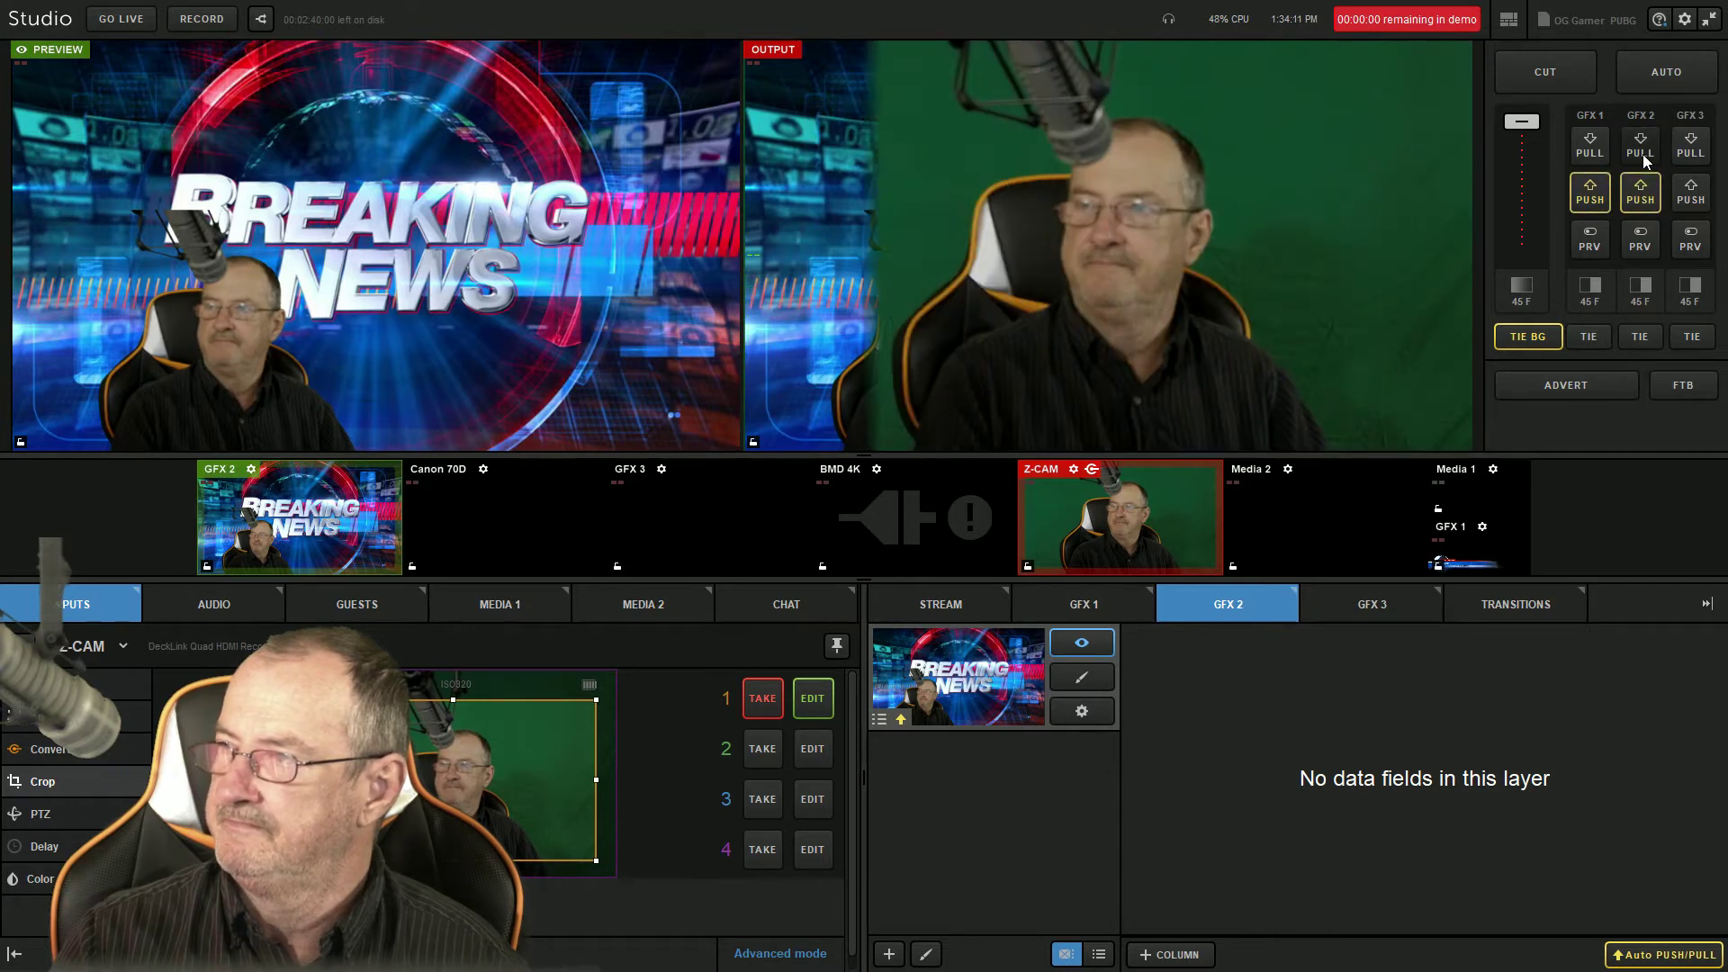
pyautogui.click(1653, 74)
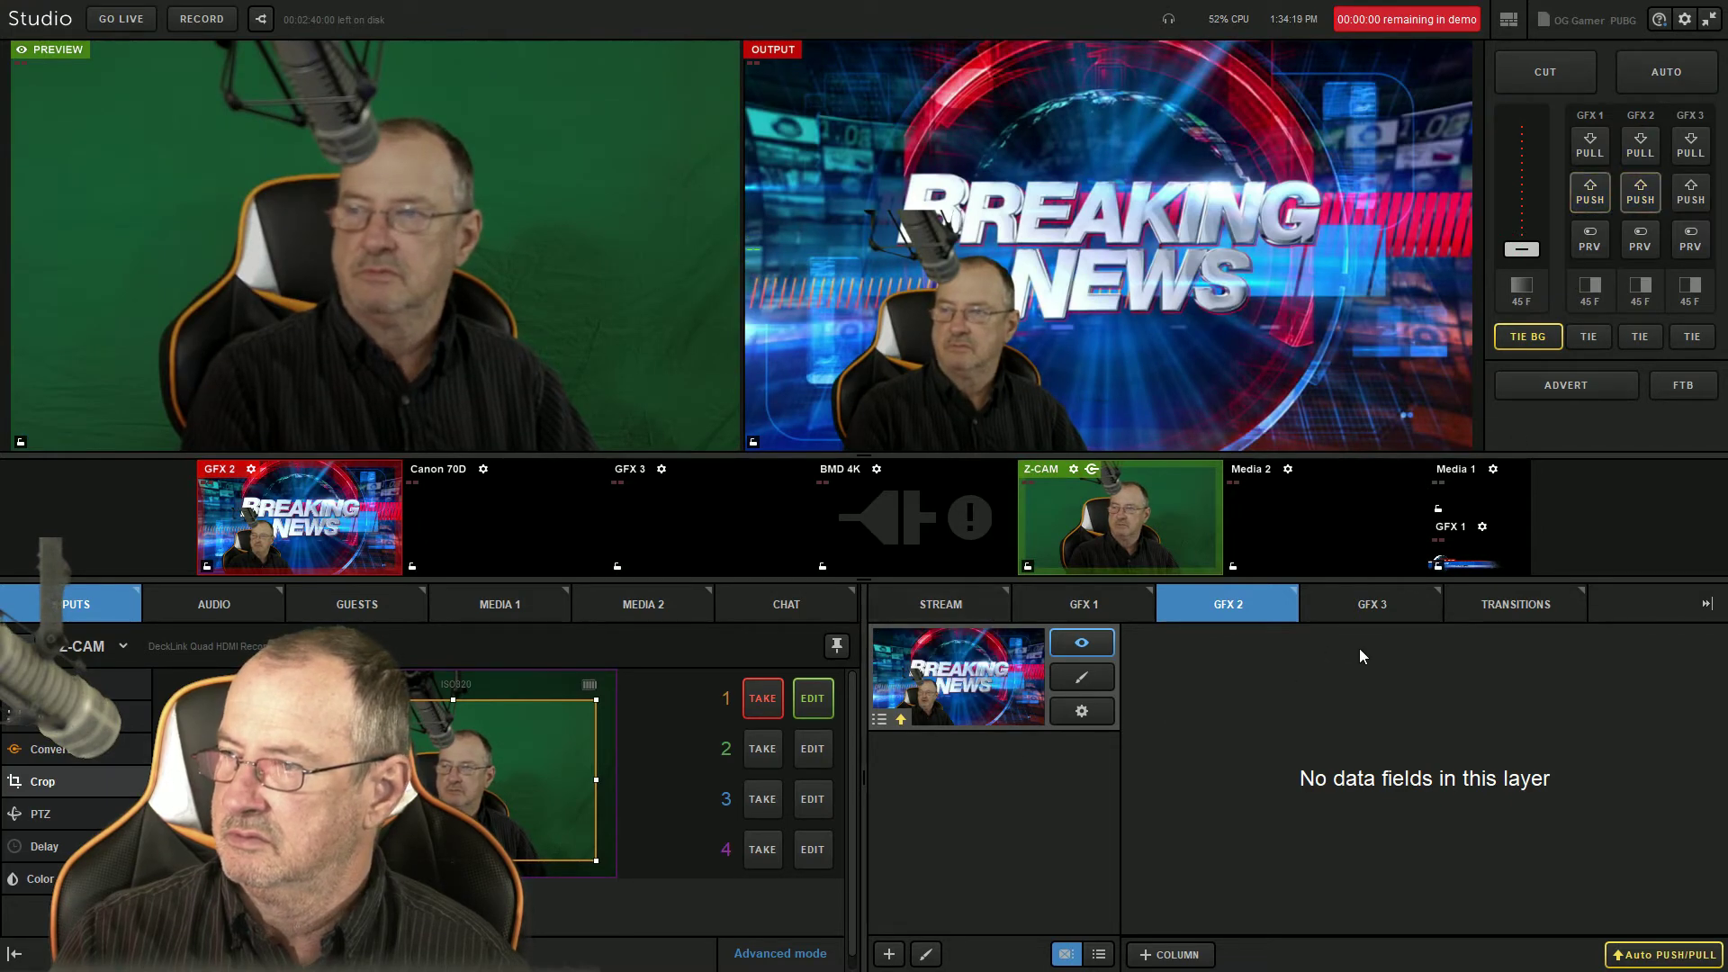
# Step: Create a new blank custom graphics layer in GFX 3
pyautogui.click(1357, 613)
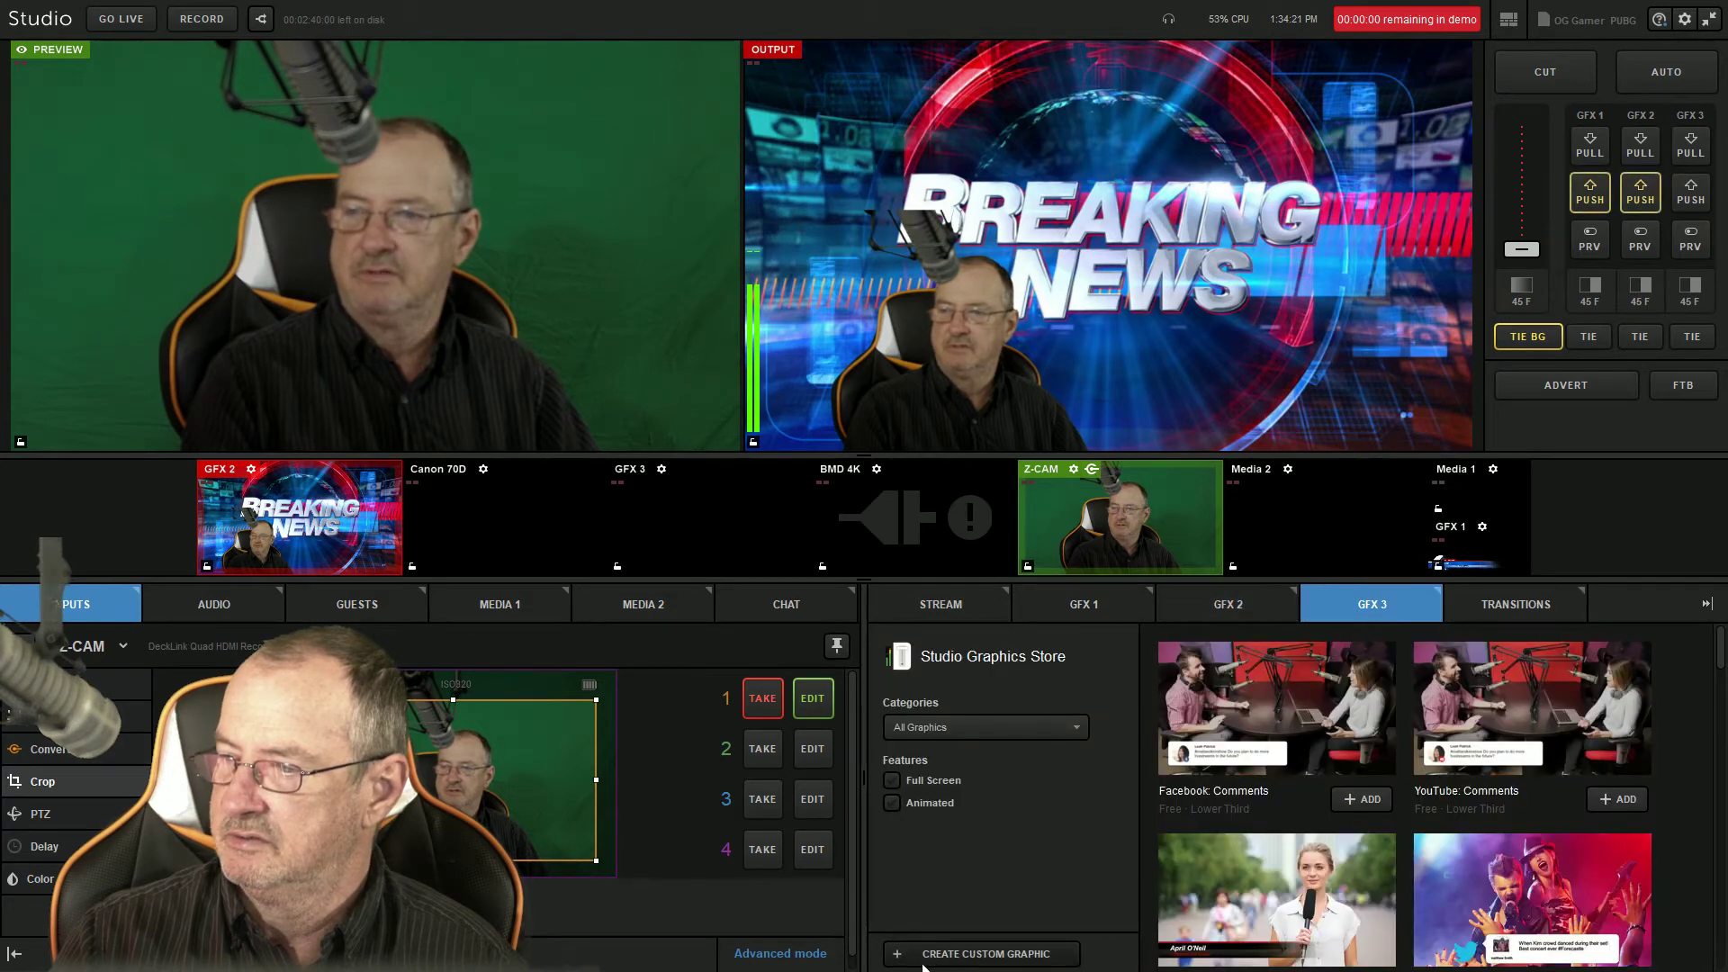
pyautogui.click(953, 956)
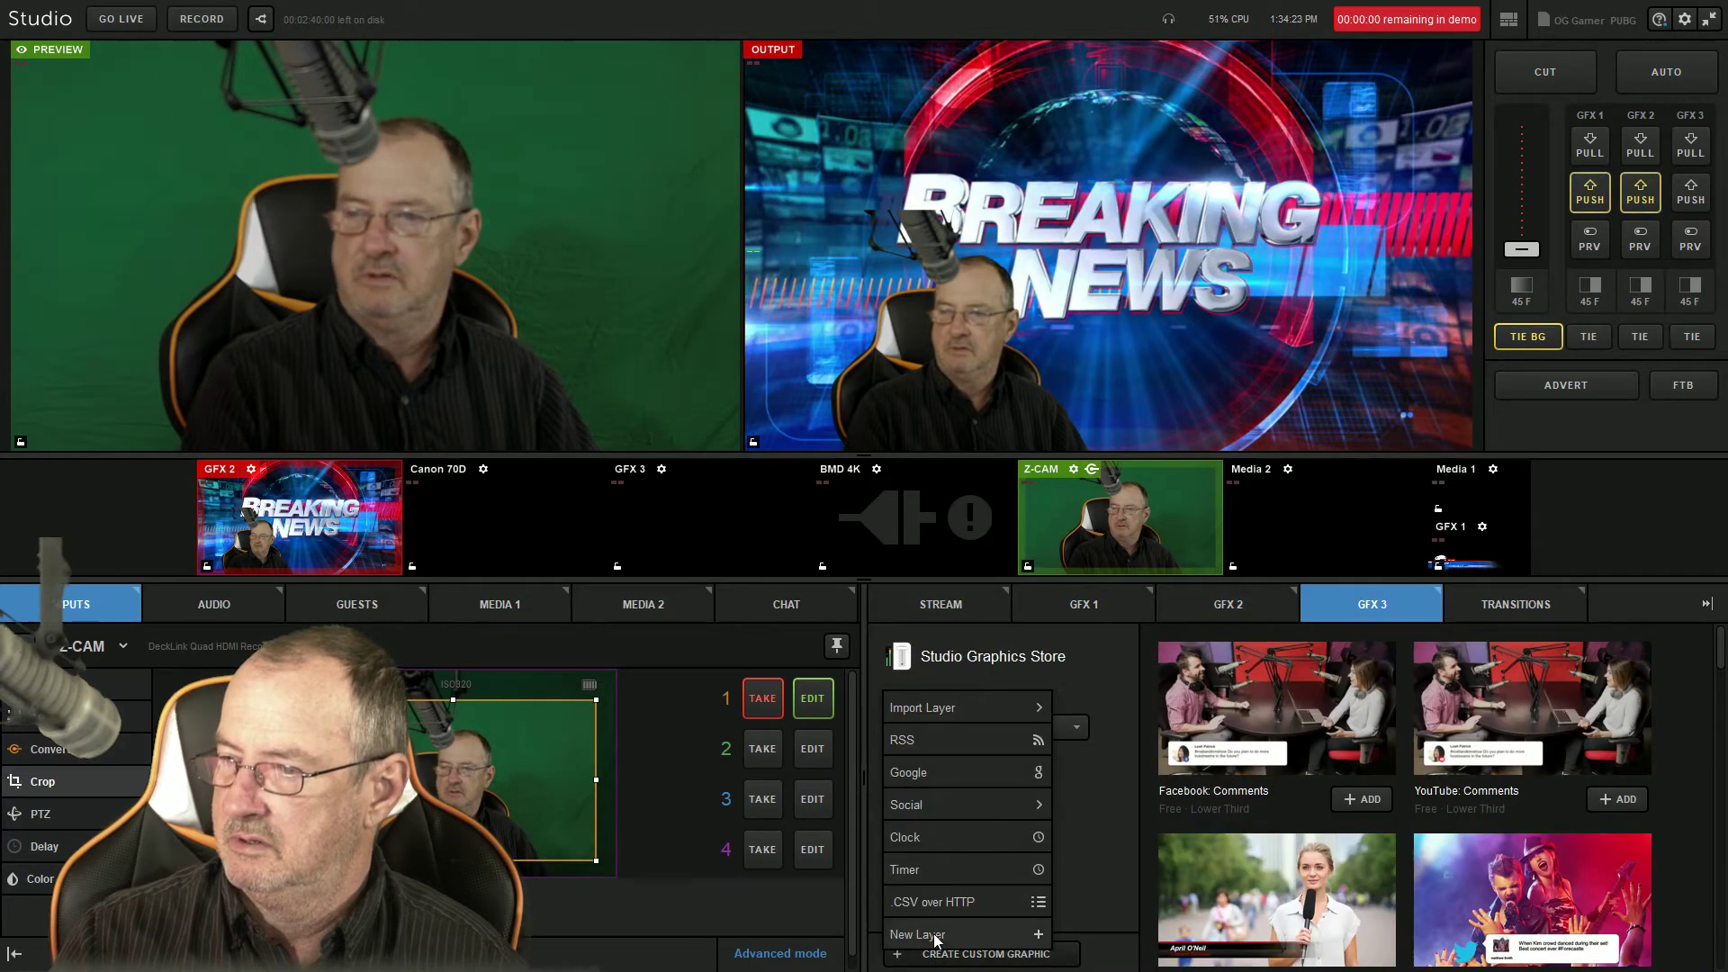
pyautogui.click(934, 936)
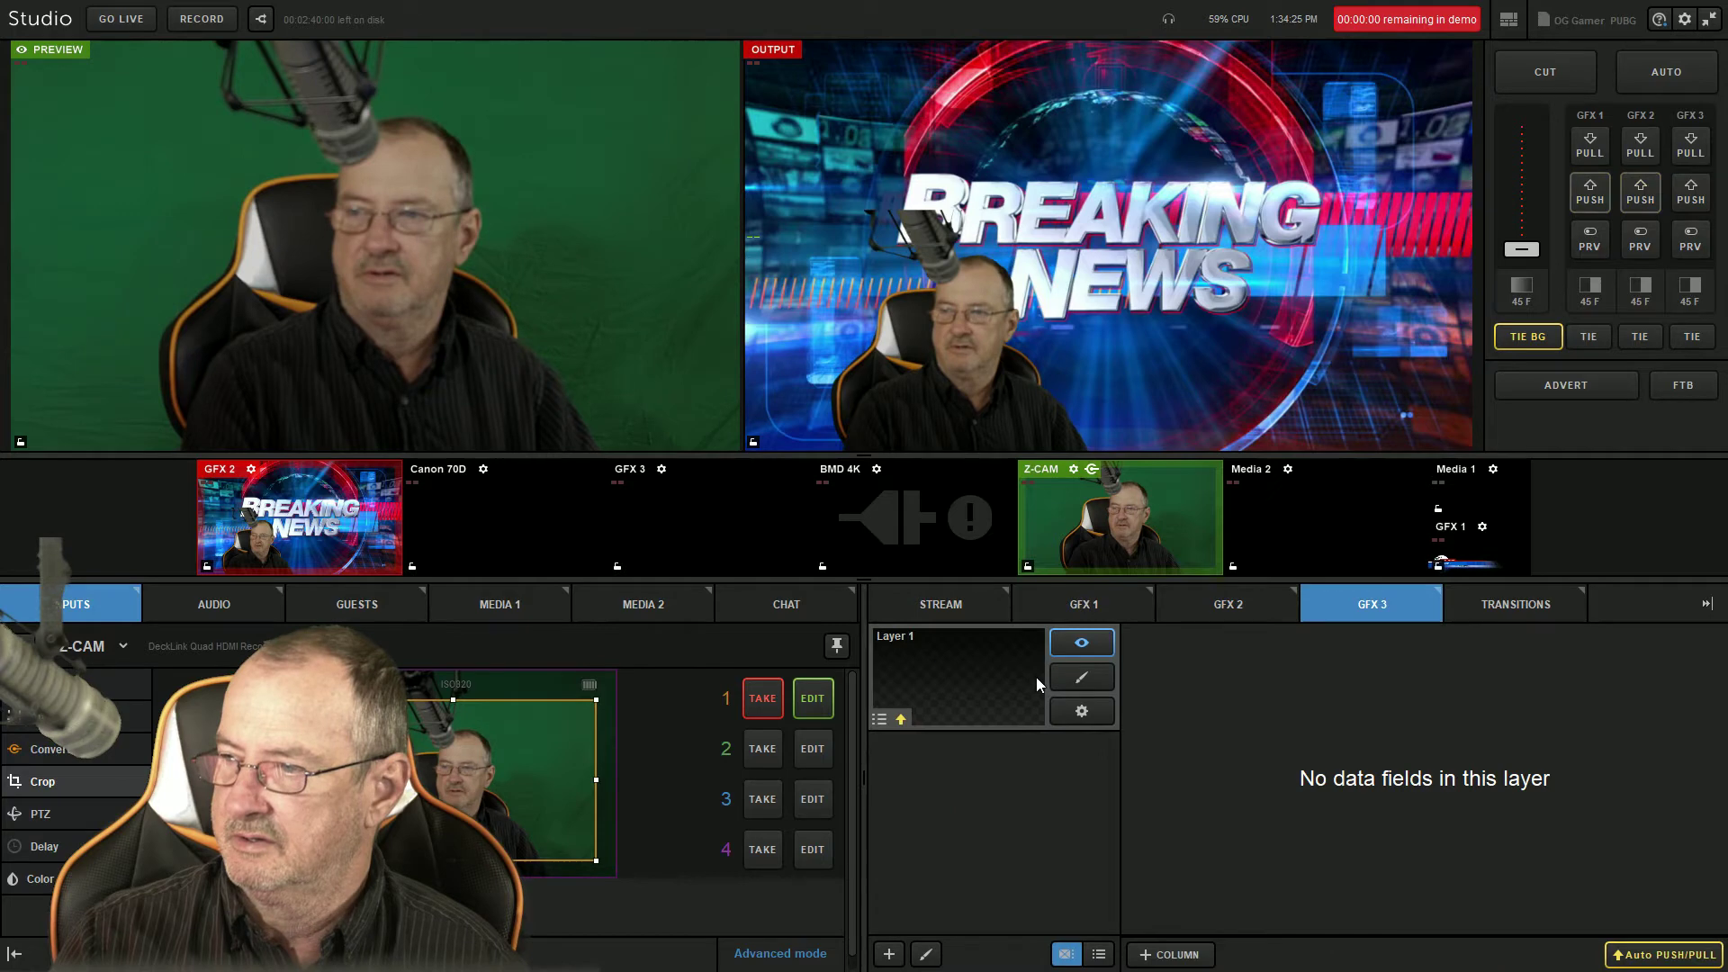
# Step: Open the GFX 3 layer in the designer and add a text box reading "Live at 5"
pyautogui.click(1063, 685)
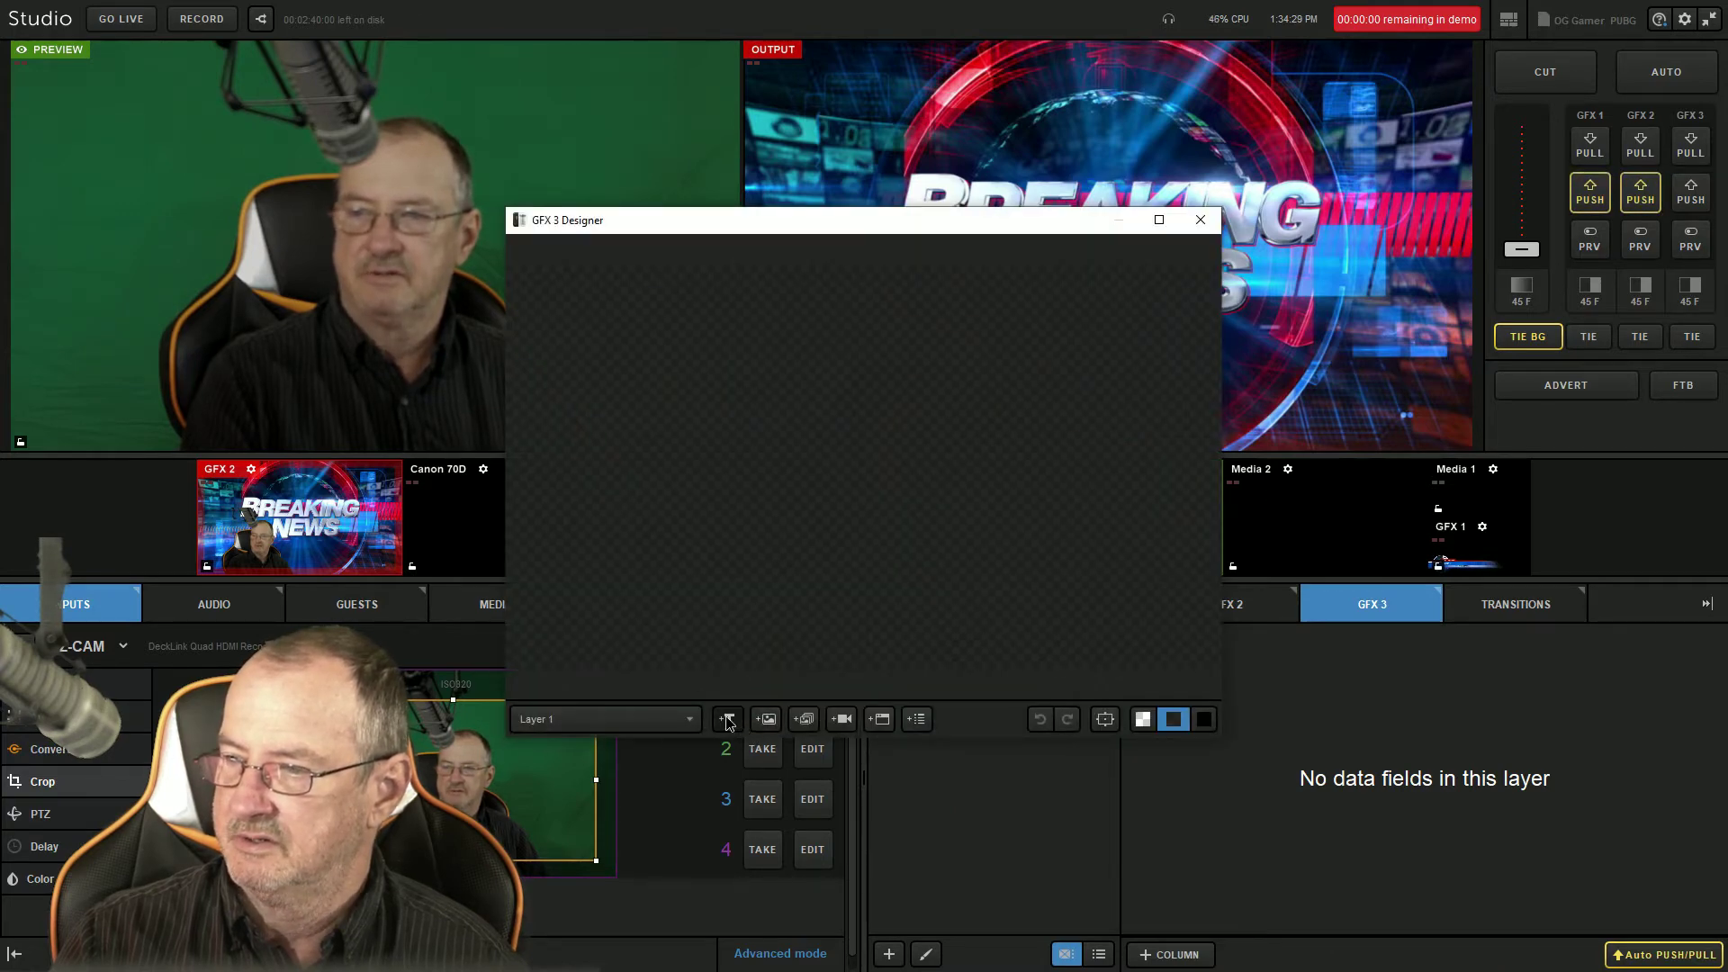
pyautogui.click(727, 718)
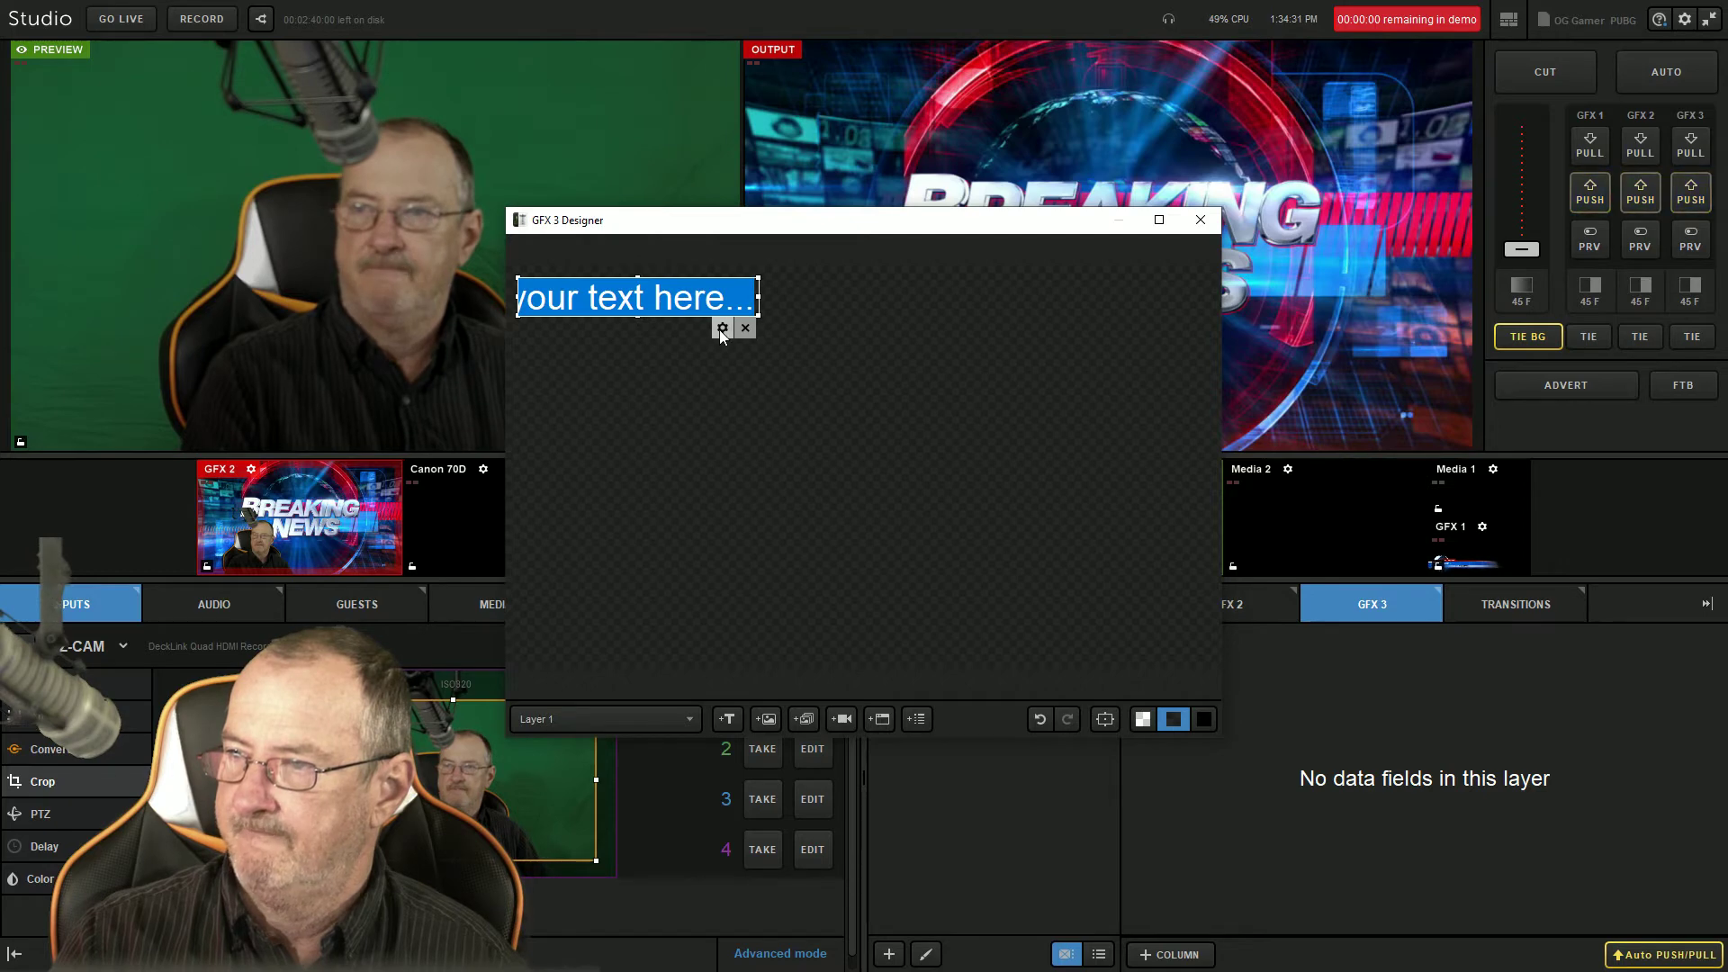
pyautogui.press('BackSpace')
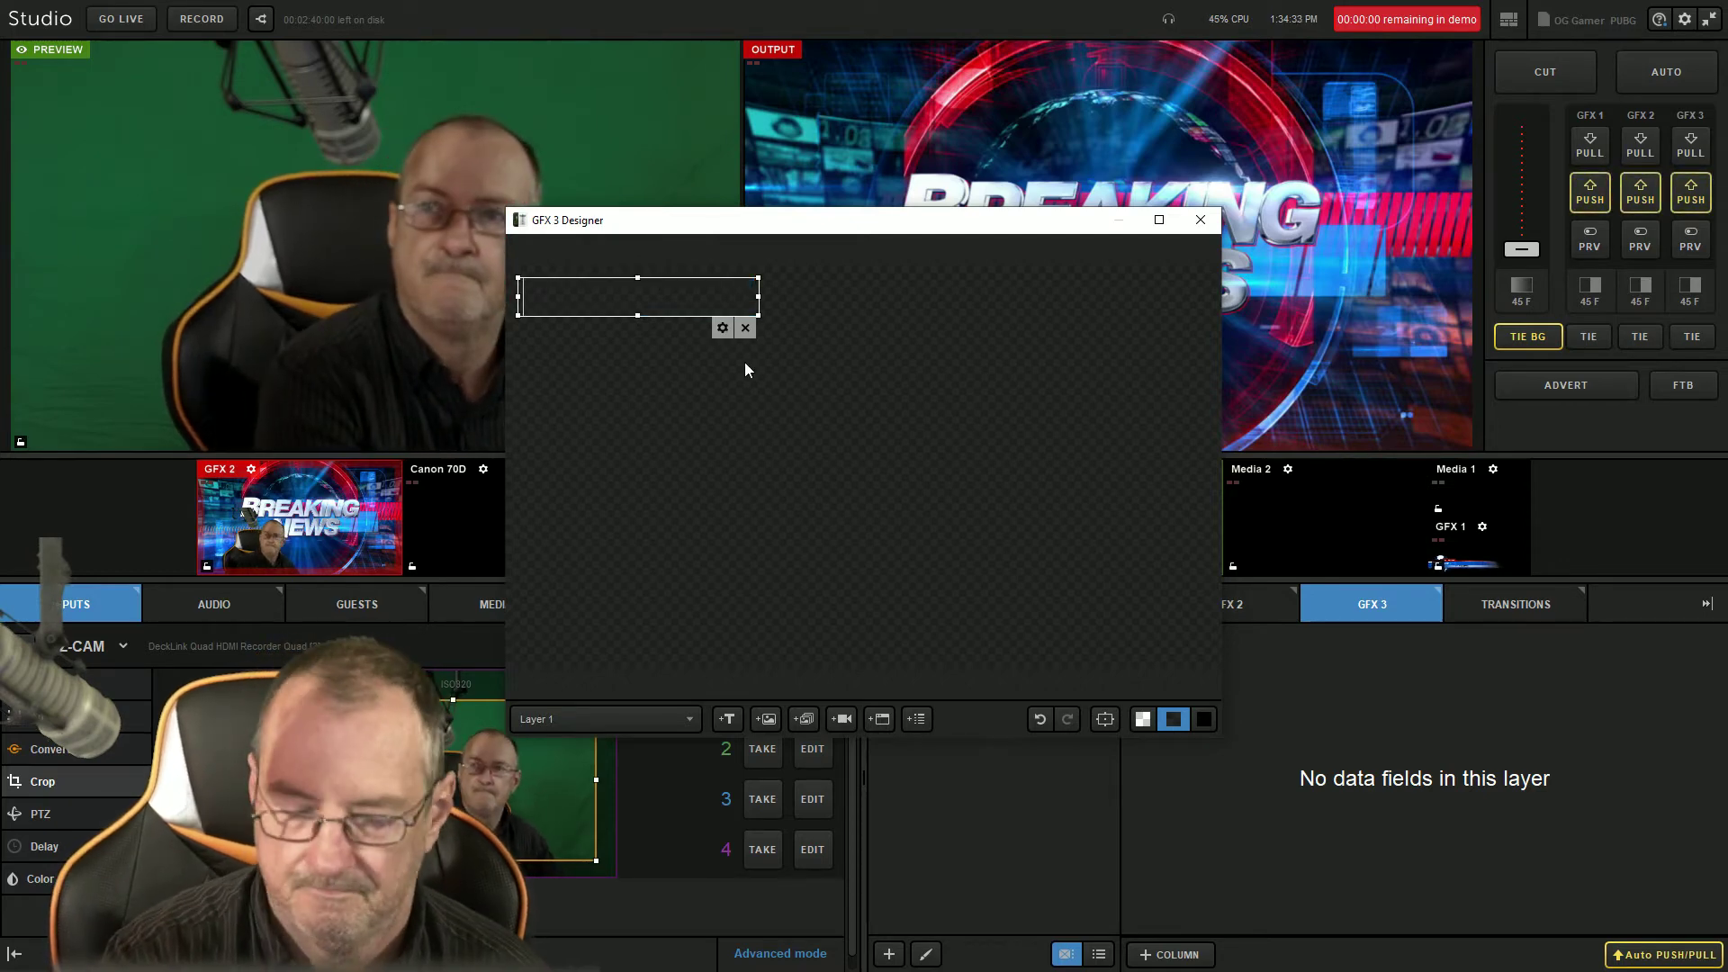
pyautogui.write('Live at')
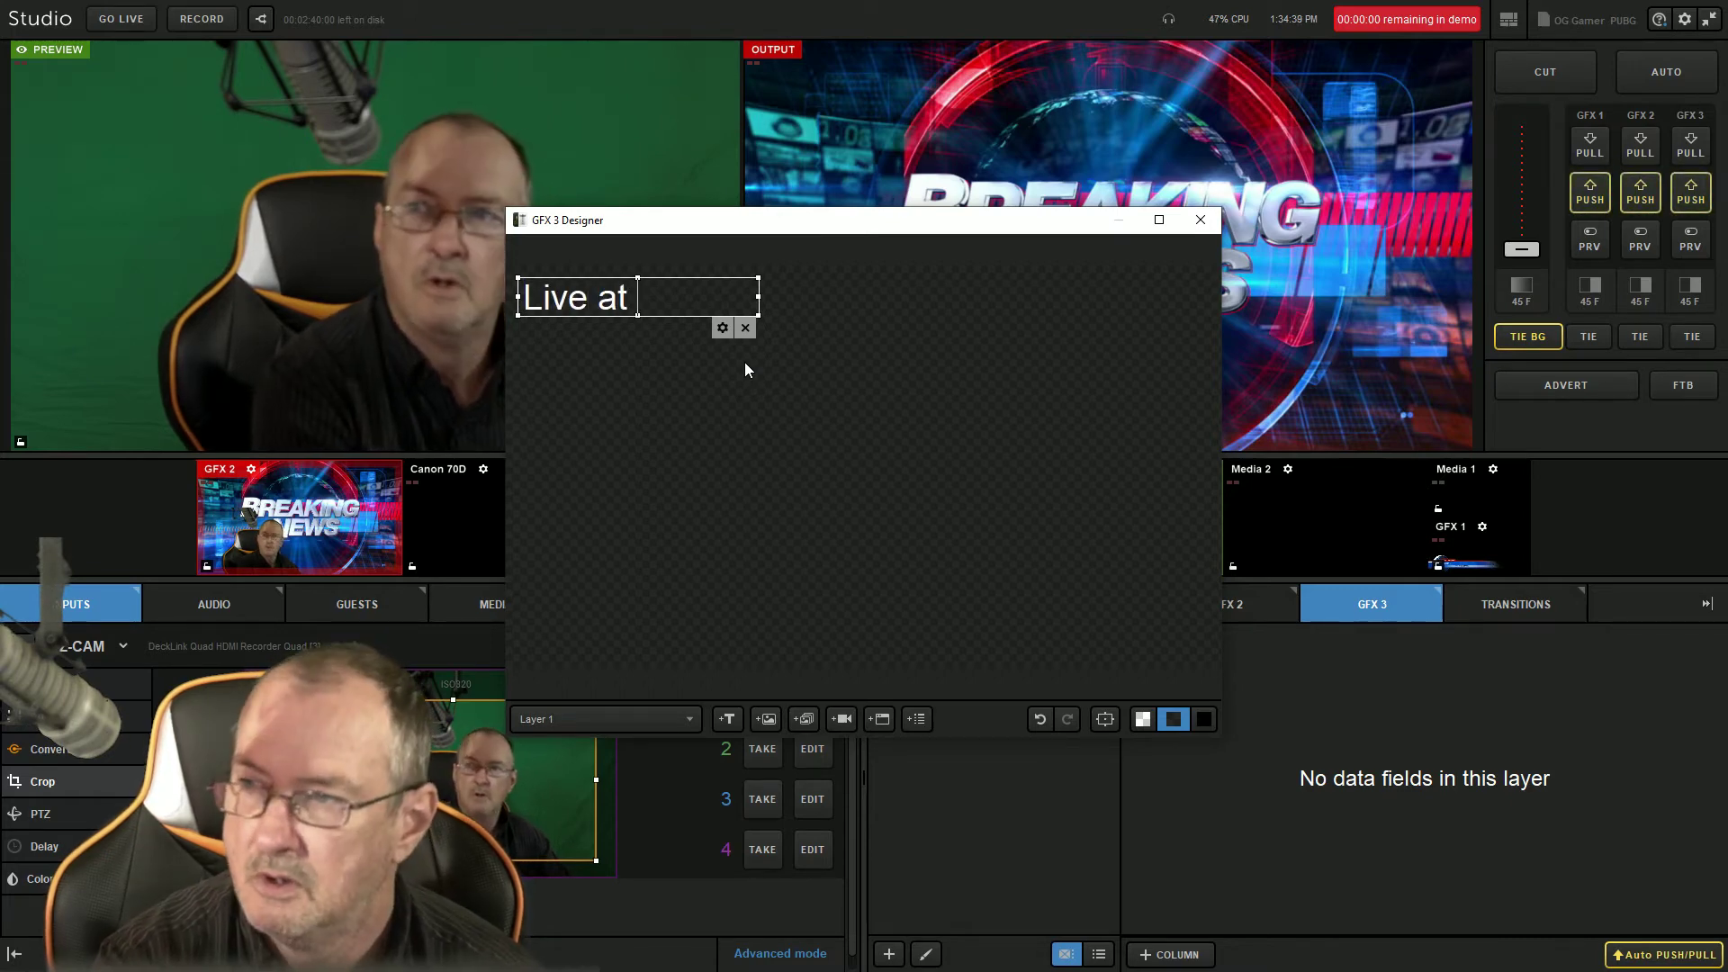
pyautogui.write(' 5')
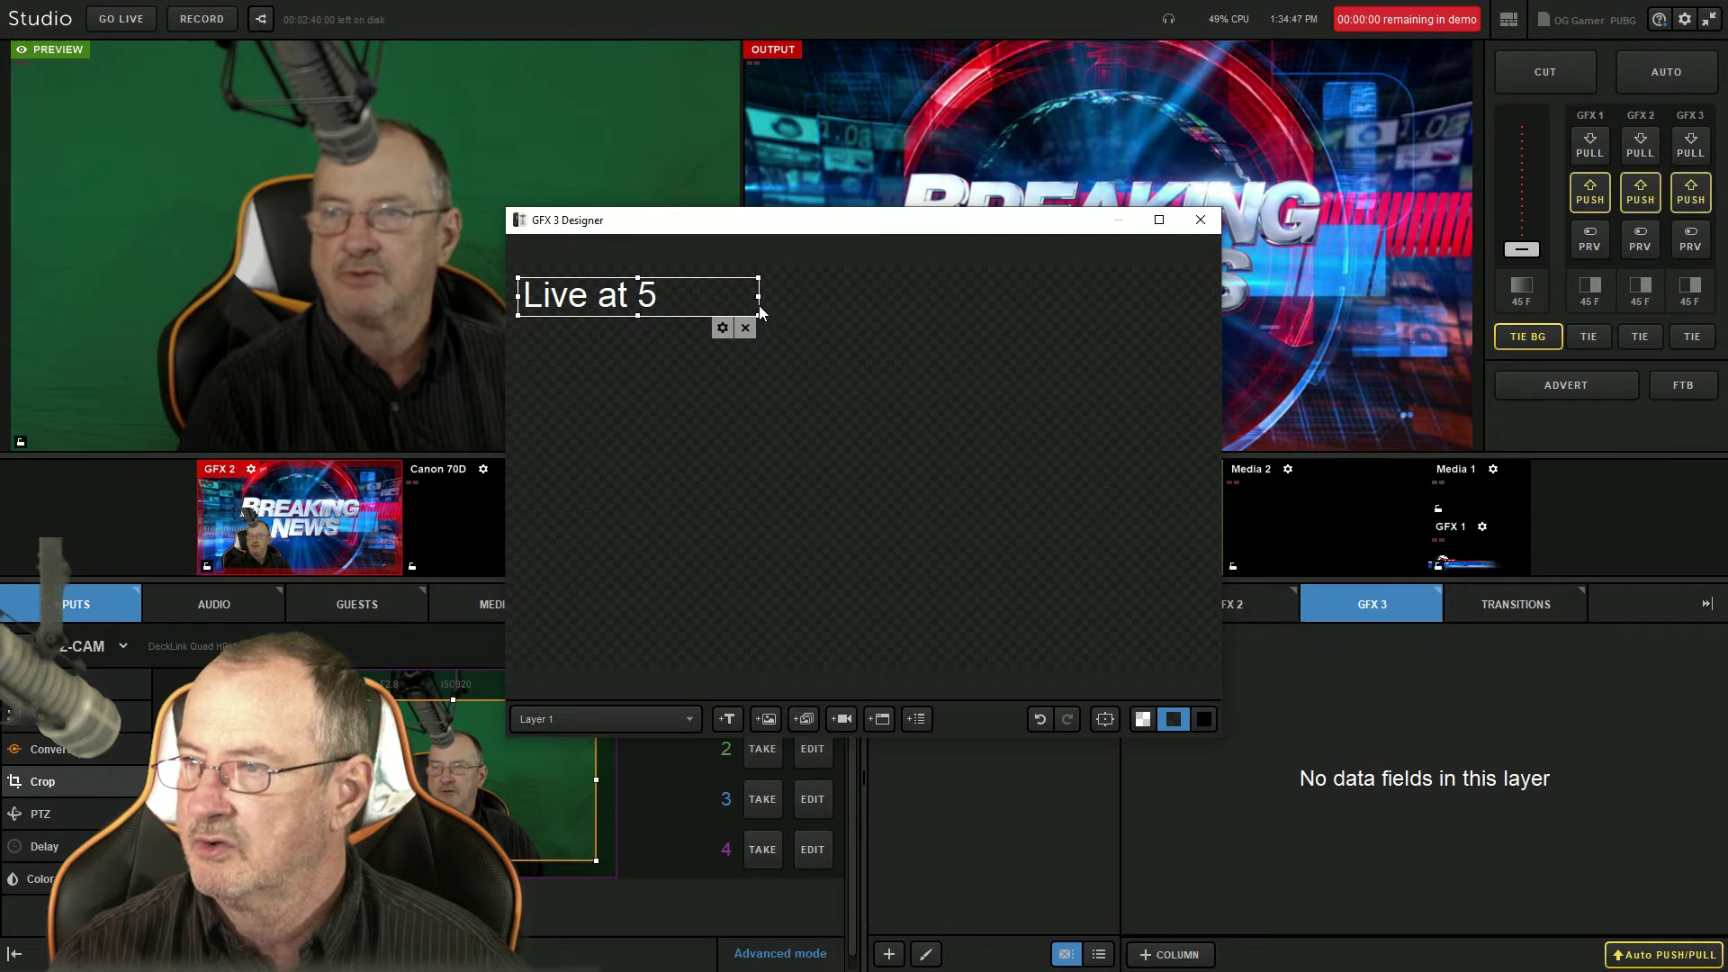
# Step: Stretch the "Live at 5" text box across the full canvas width and lower it slightly near the canvas's upper edge
pyautogui.moveTo(760, 293); pyautogui.dragTo(1275, 368)
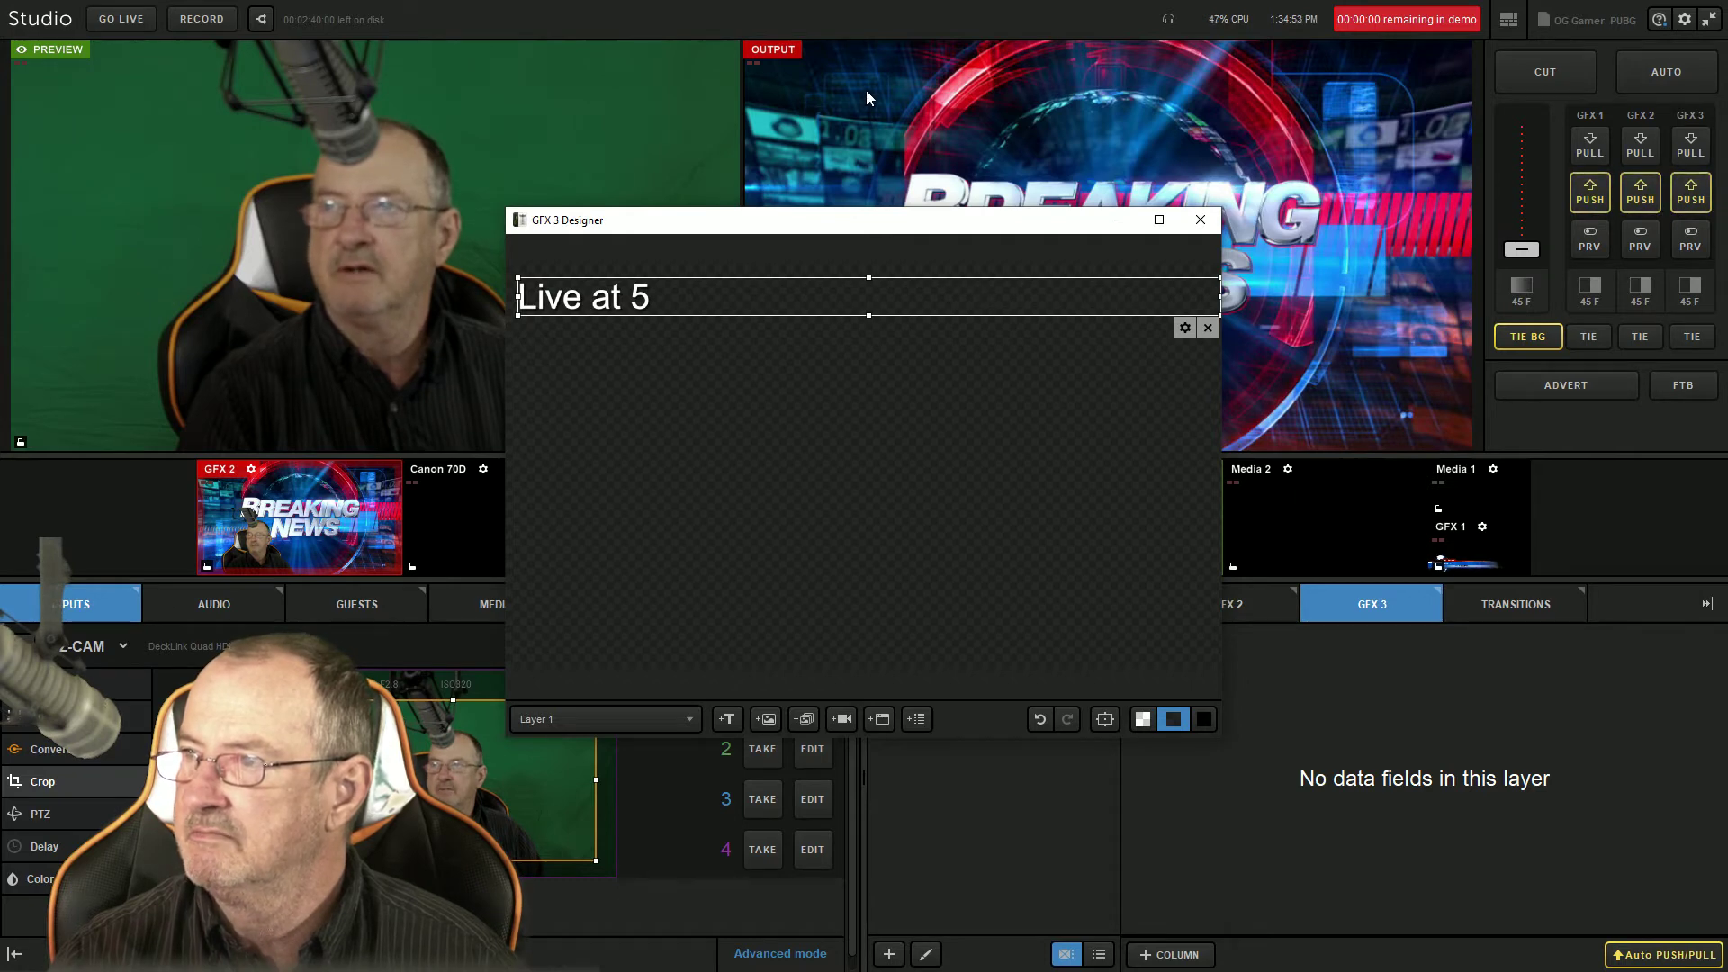
pyautogui.moveTo(857, 305); pyautogui.dragTo(854, 311)
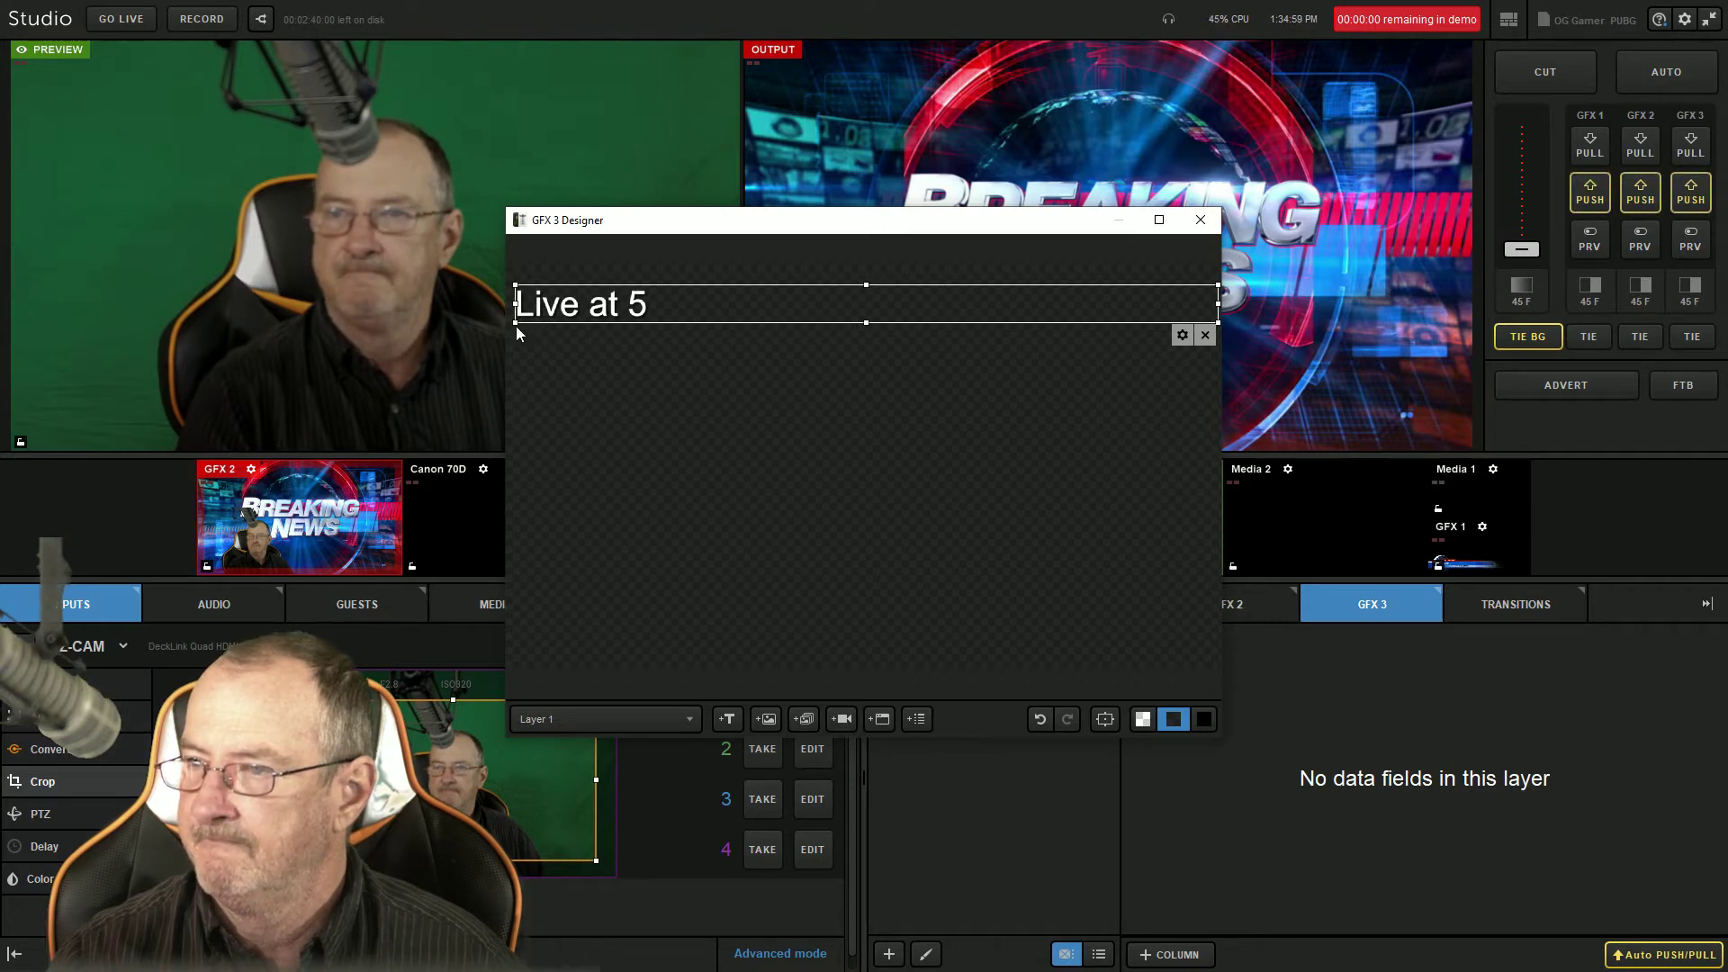
pyautogui.moveTo(509, 327); pyautogui.dragTo(502, 330)
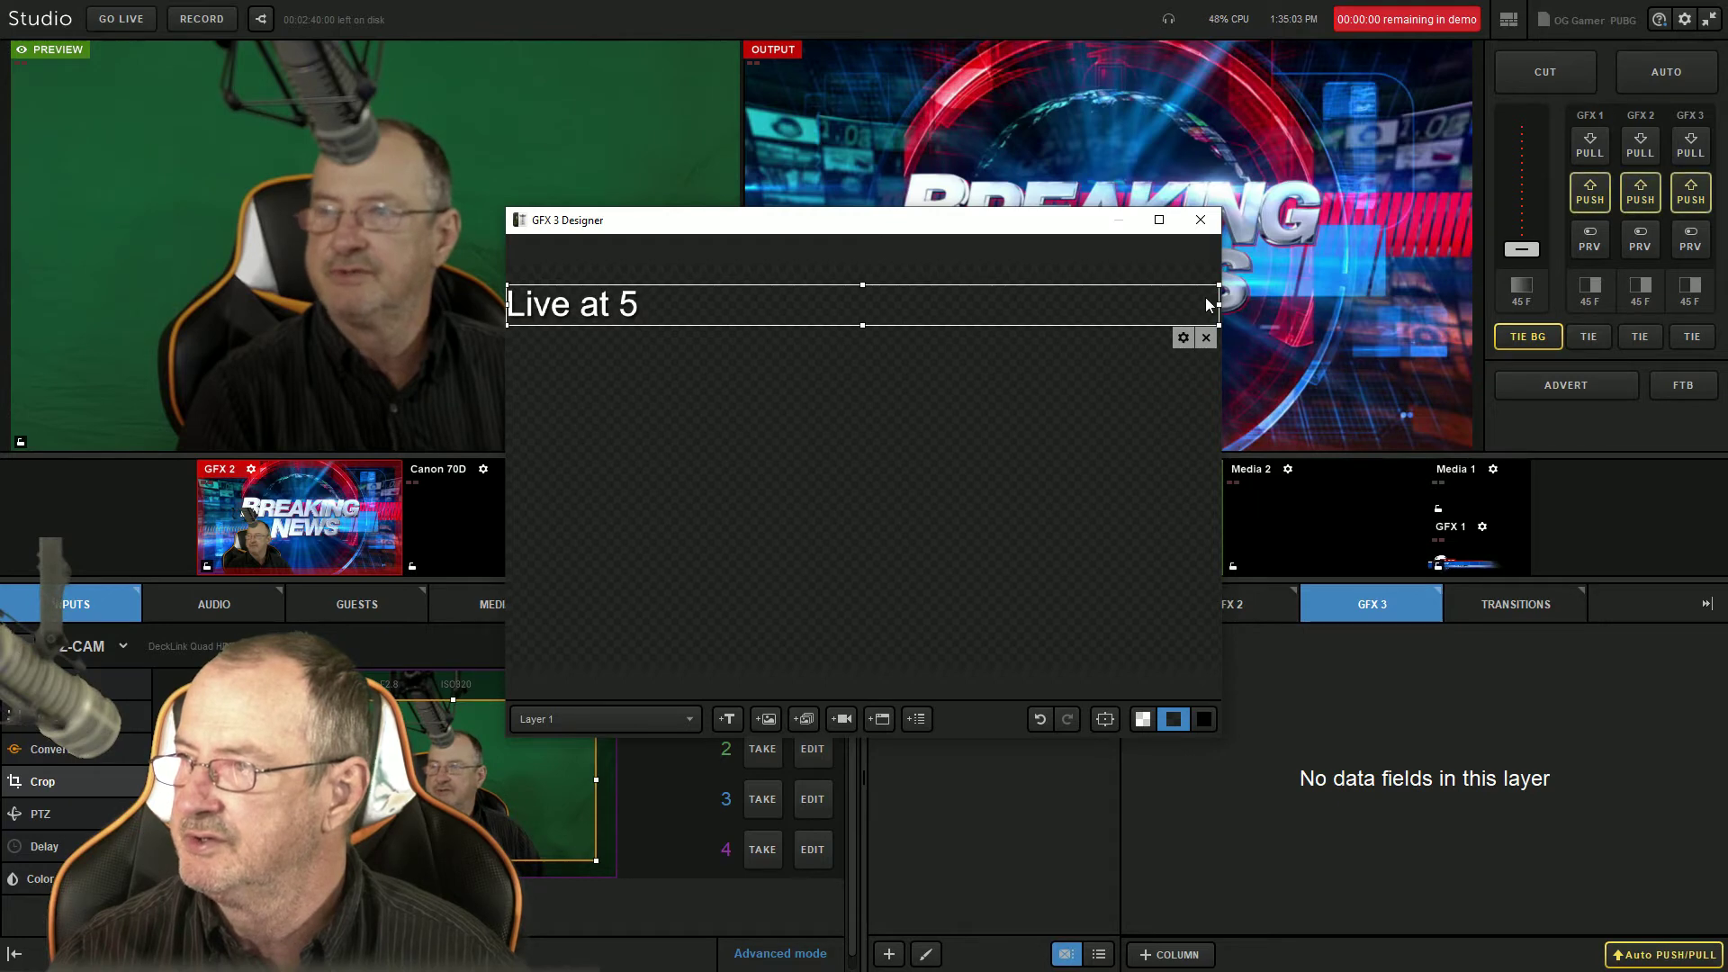
pyautogui.moveTo(1220, 304); pyautogui.dragTo(1228, 302)
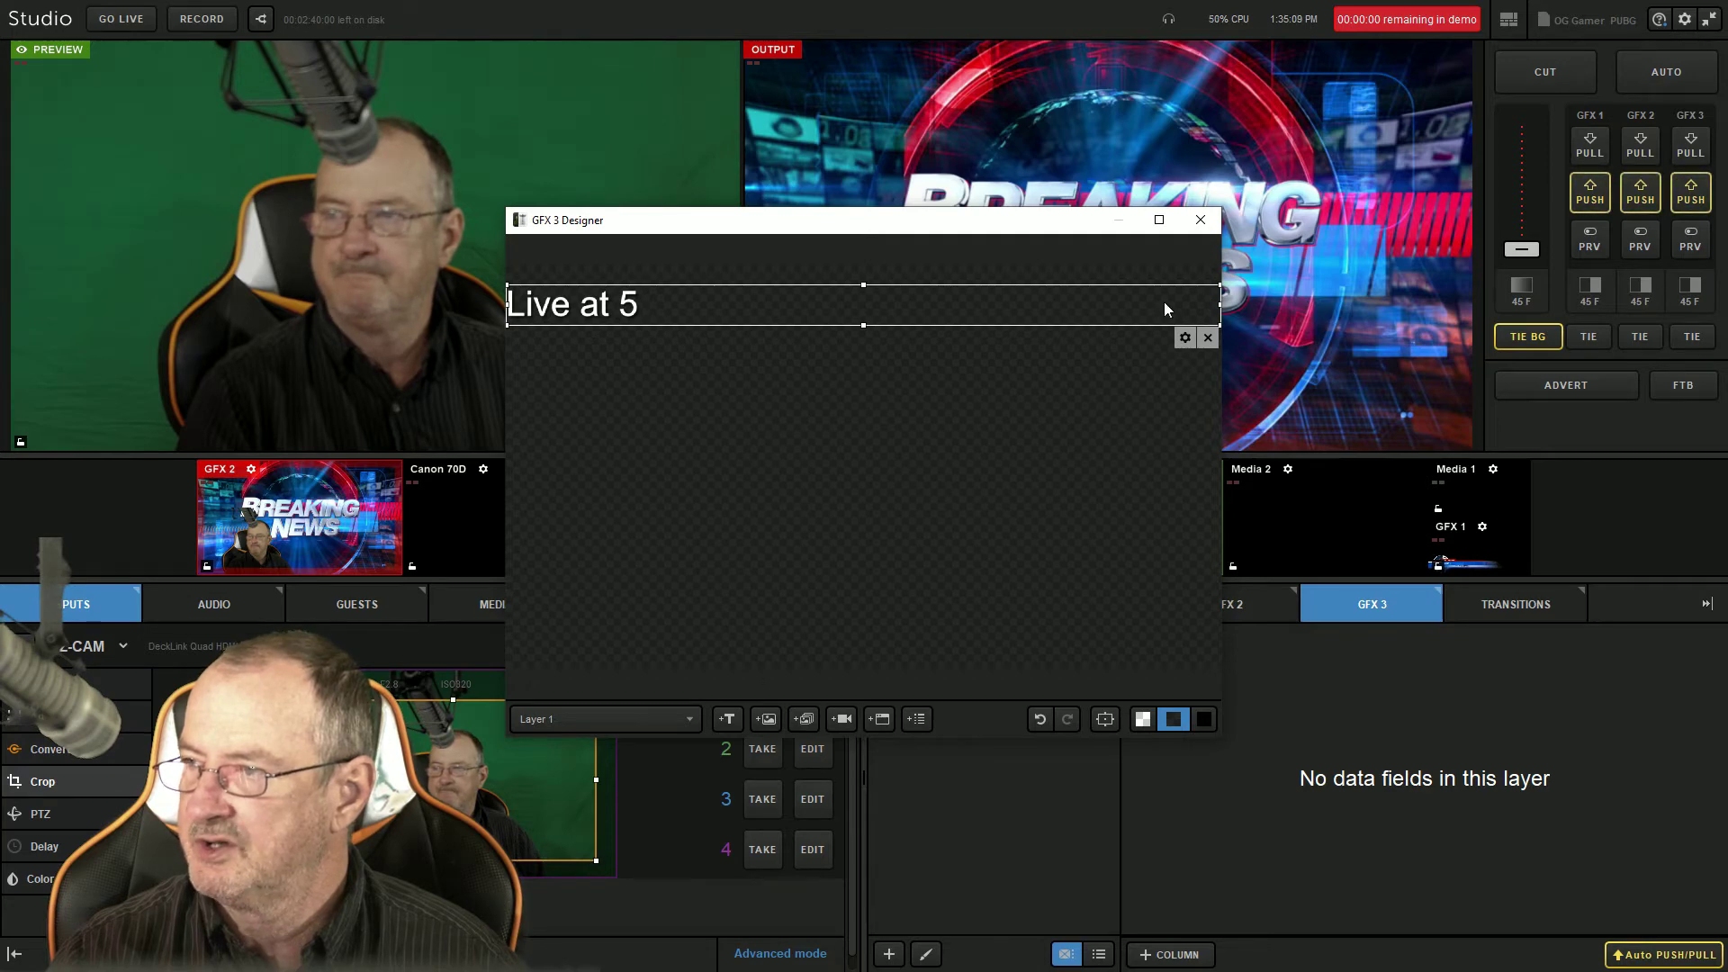
# Step: Make the "Live at 5" text scroll right to left, clearing the screen before looping, and push GFX 3 to the output
pyautogui.click(1184, 339)
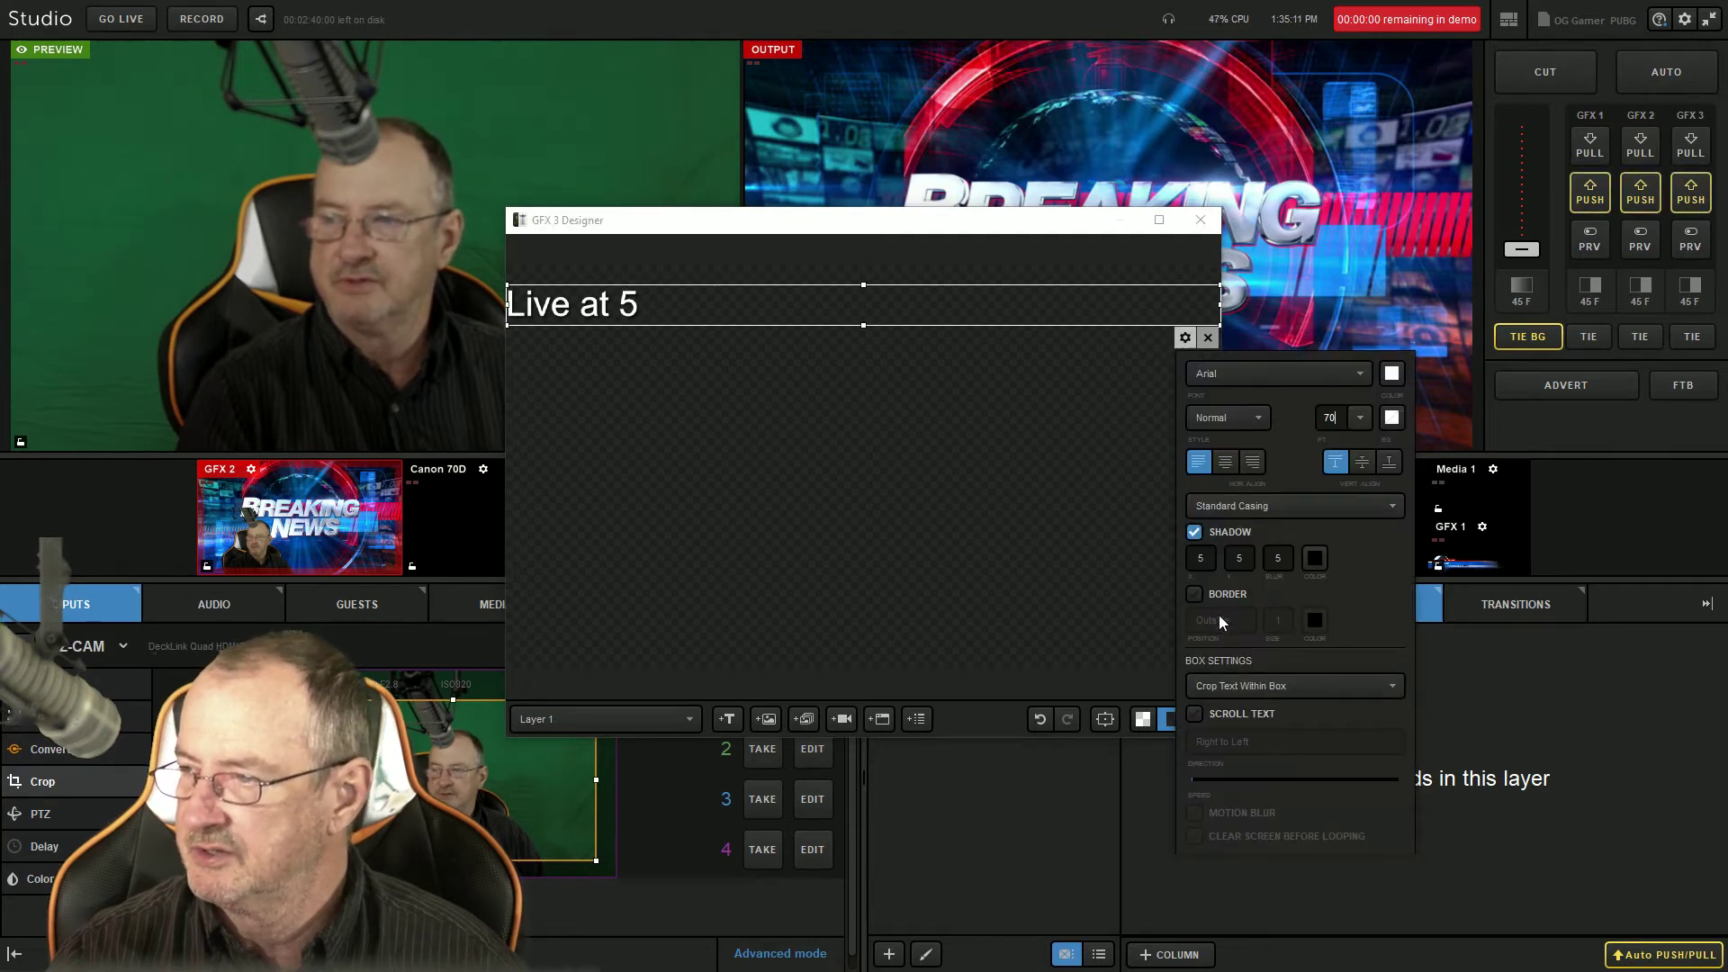
pyautogui.click(1187, 712)
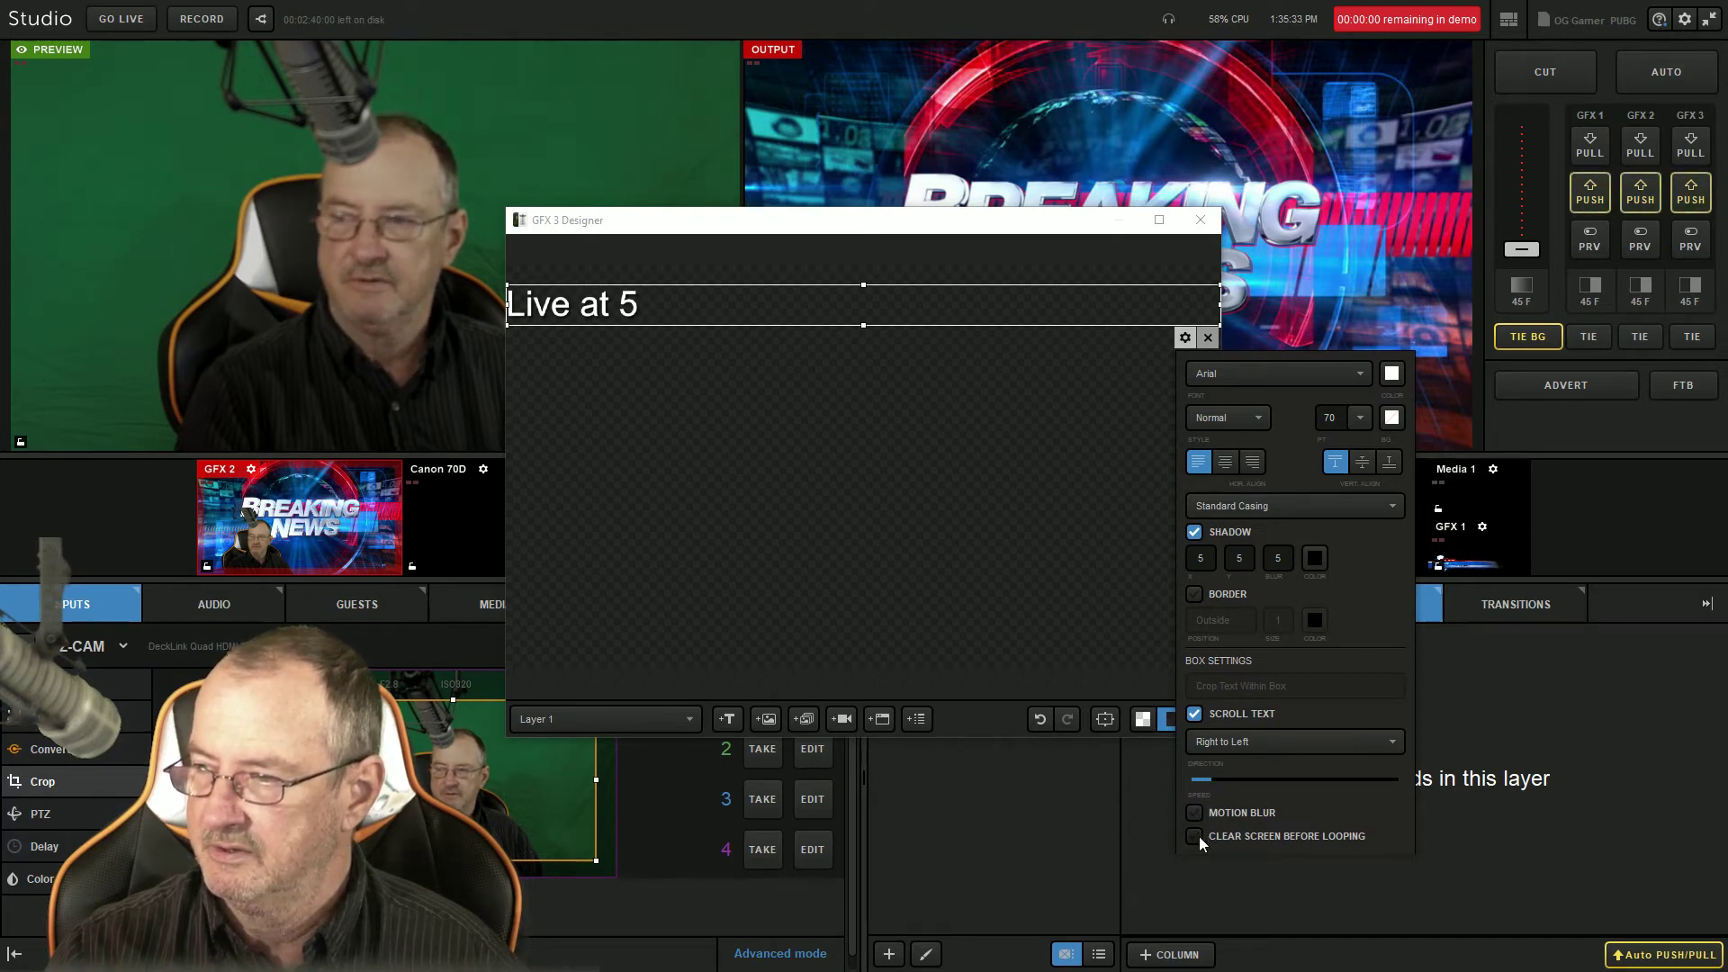
pyautogui.click(981, 851)
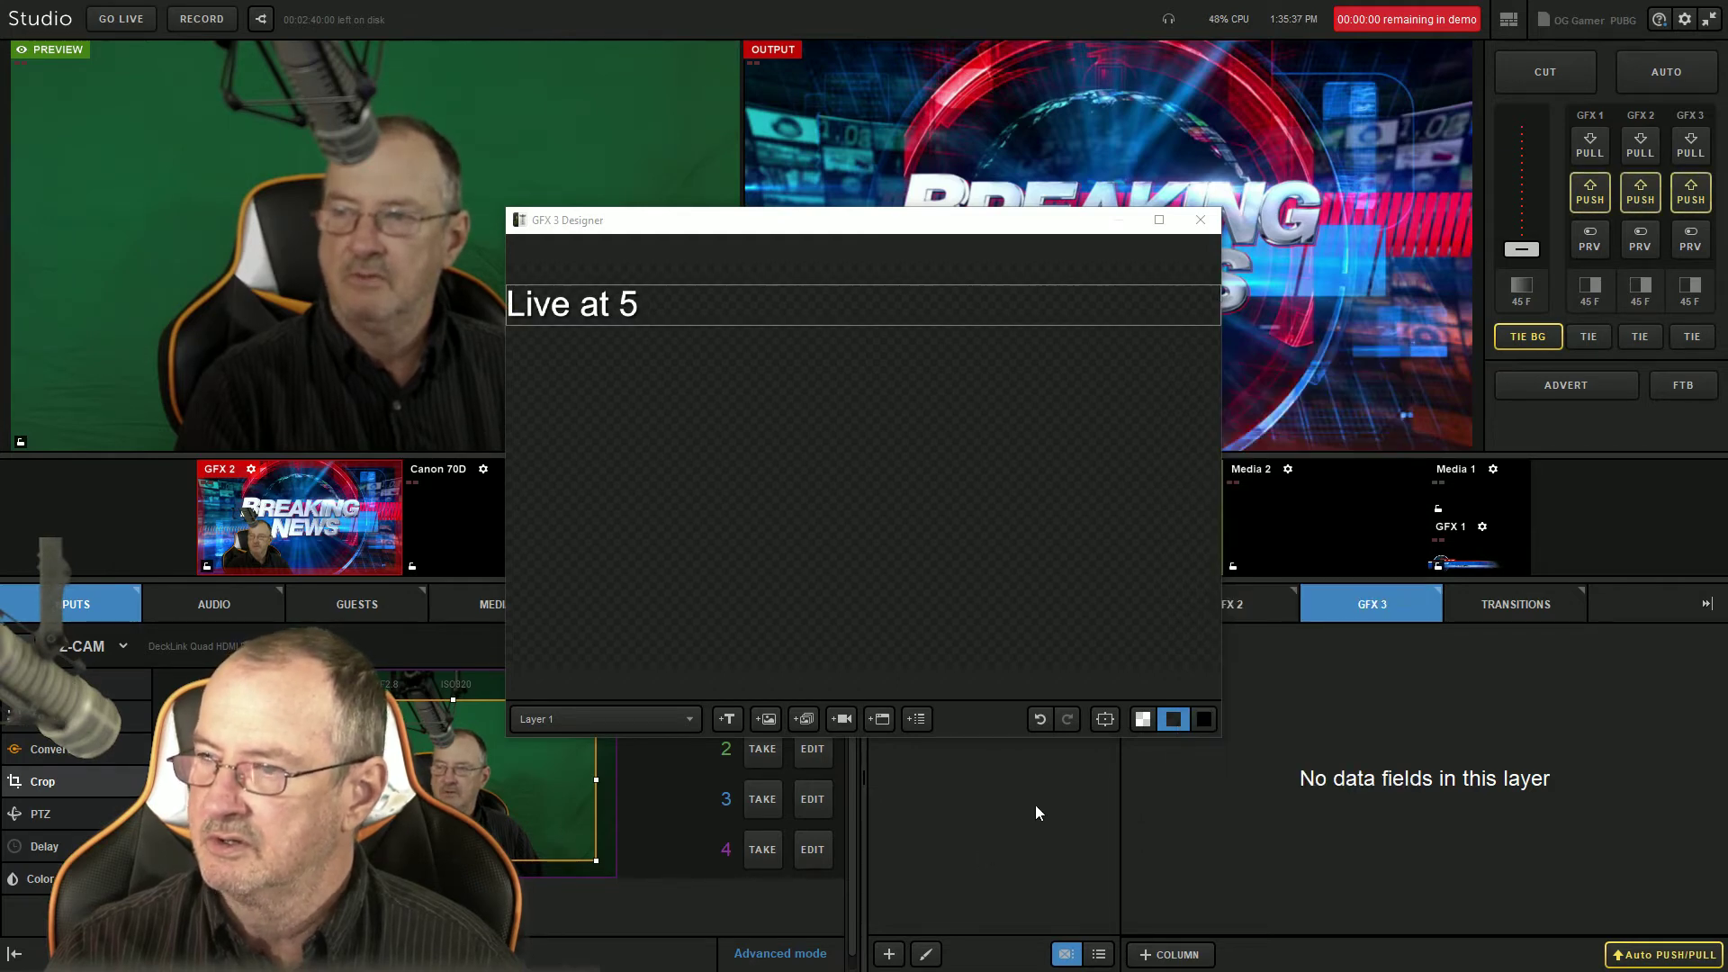
pyautogui.click(1201, 220)
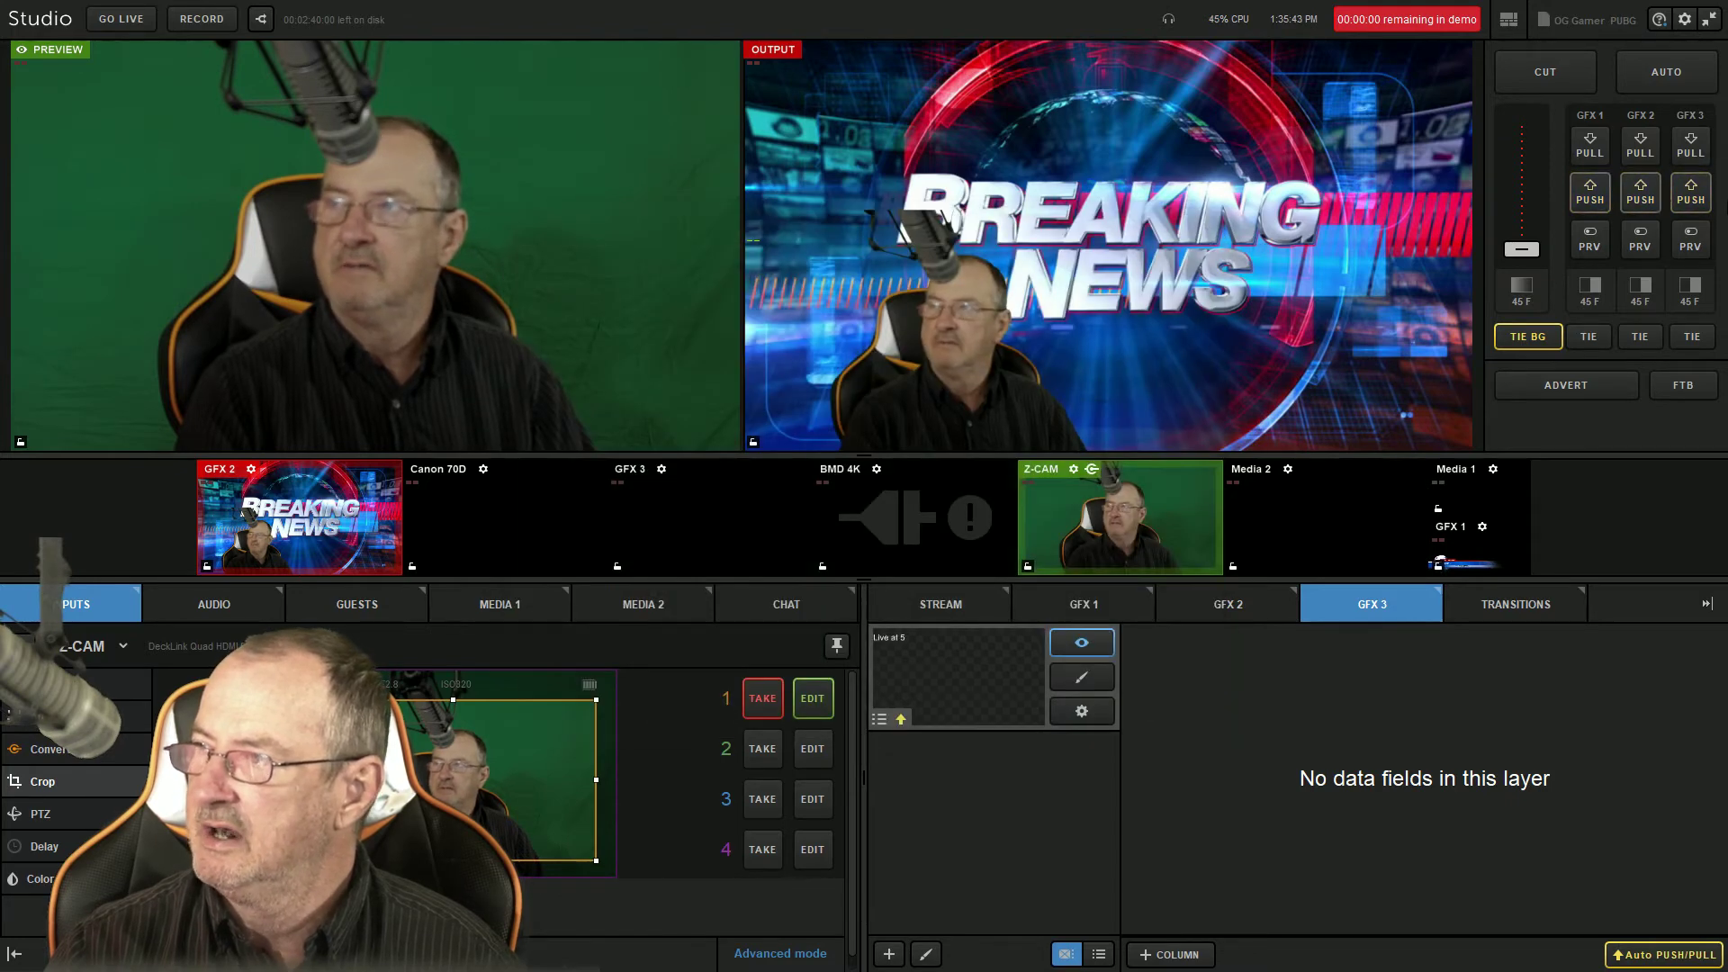
pyautogui.click(1689, 200)
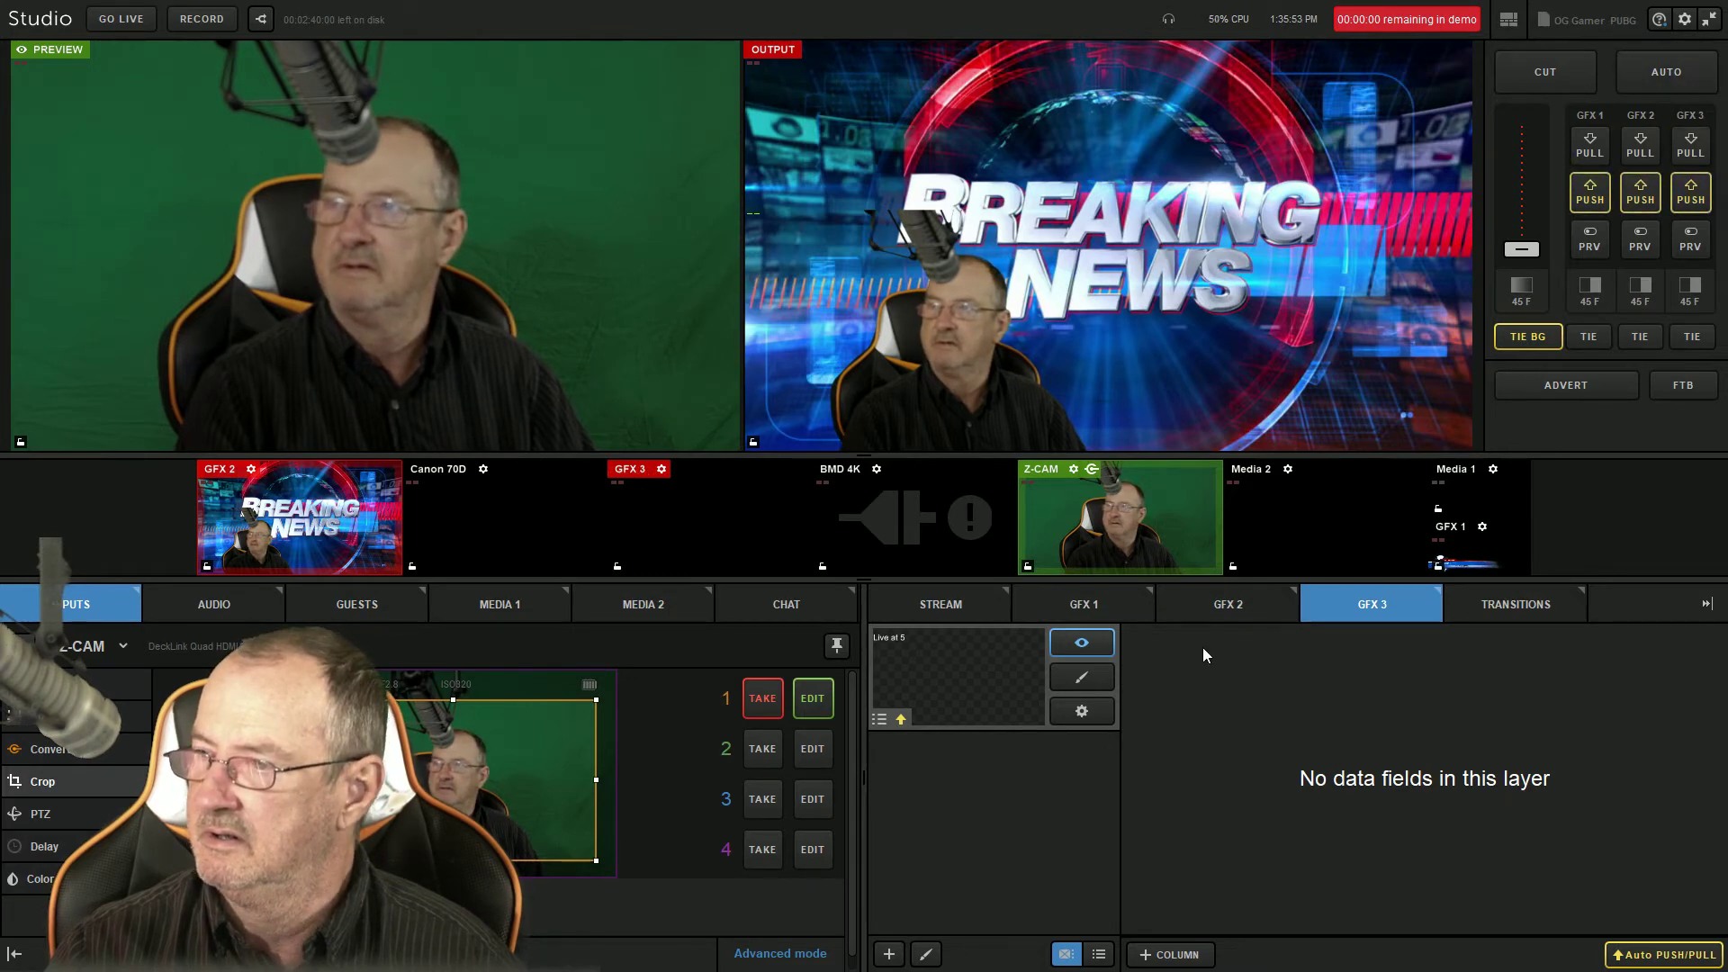
# Step: Reopen the GFX 3 layer for editing and lower the text's scroll speed to the minimum
pyautogui.click(1082, 677)
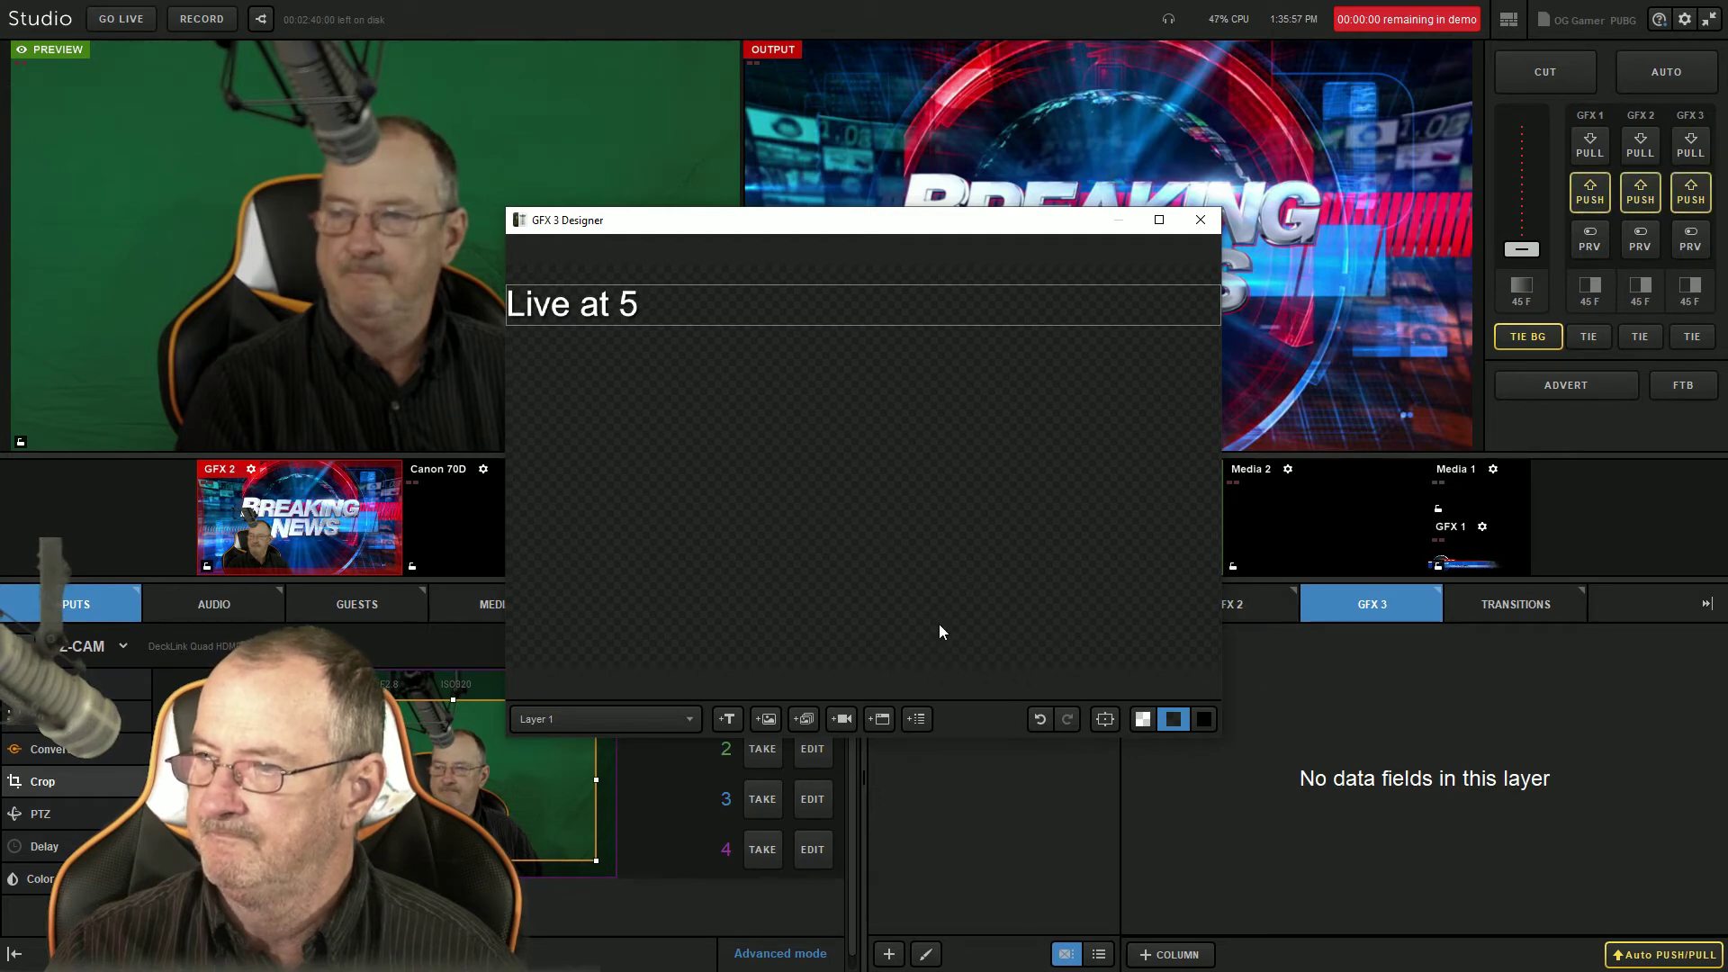
pyautogui.click(1071, 310)
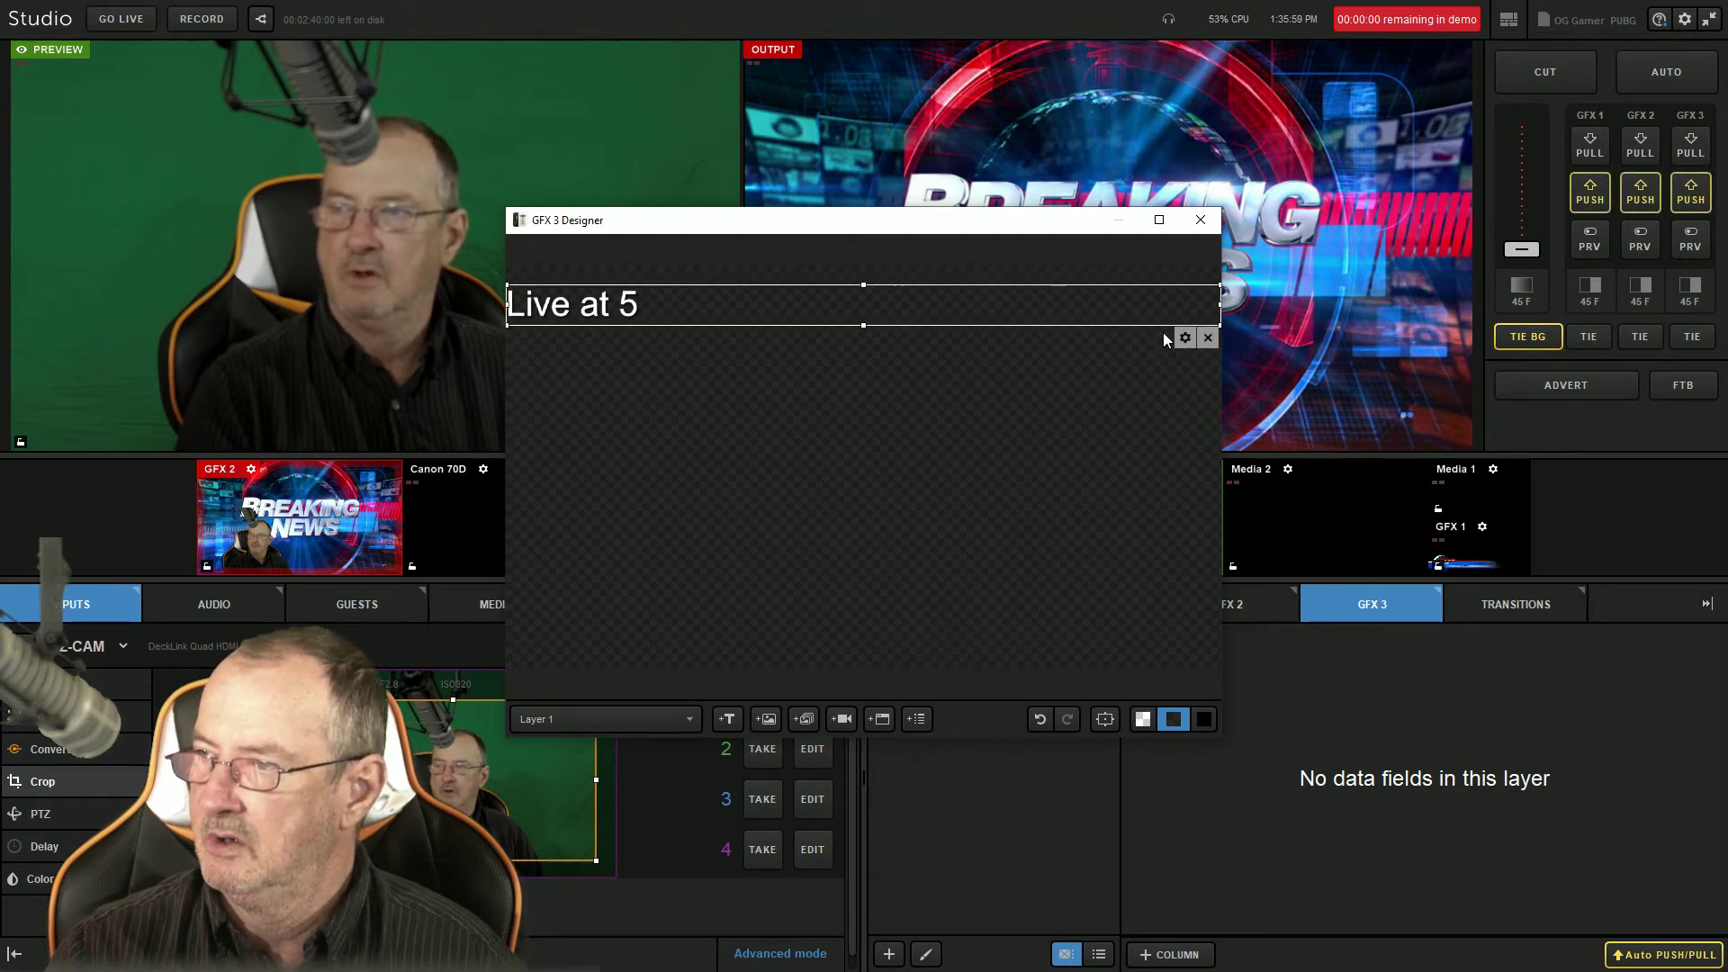
pyautogui.click(1185, 338)
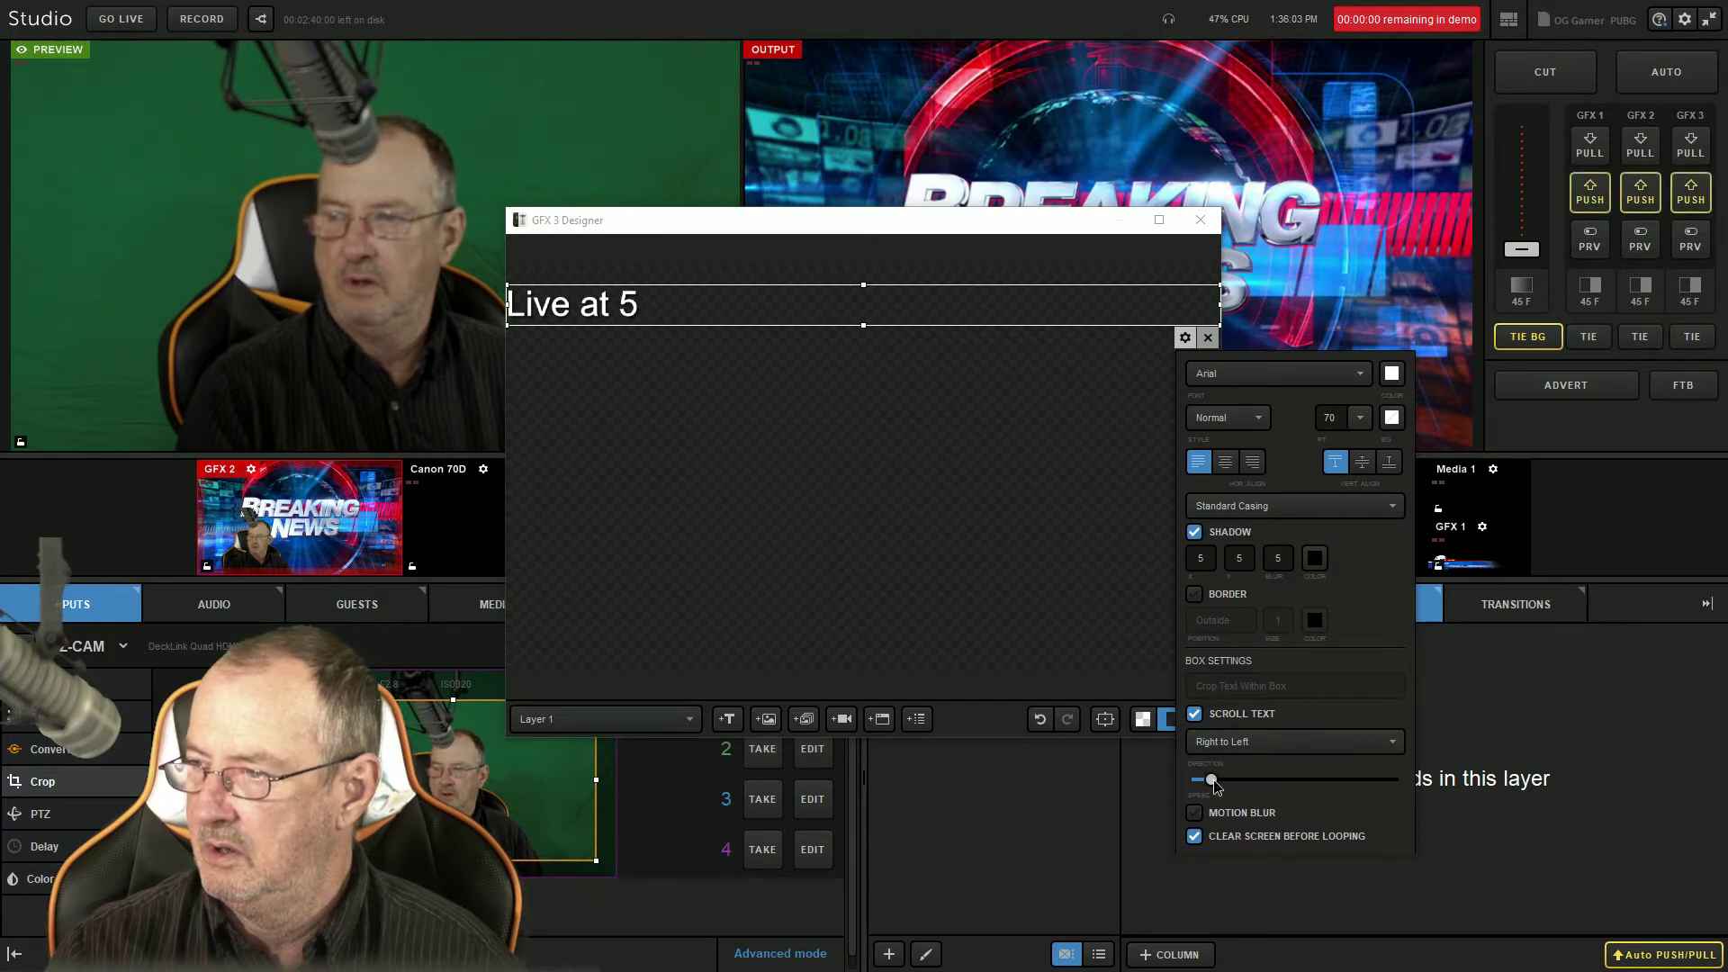
pyautogui.moveTo(1211, 779); pyautogui.dragTo(1165, 794)
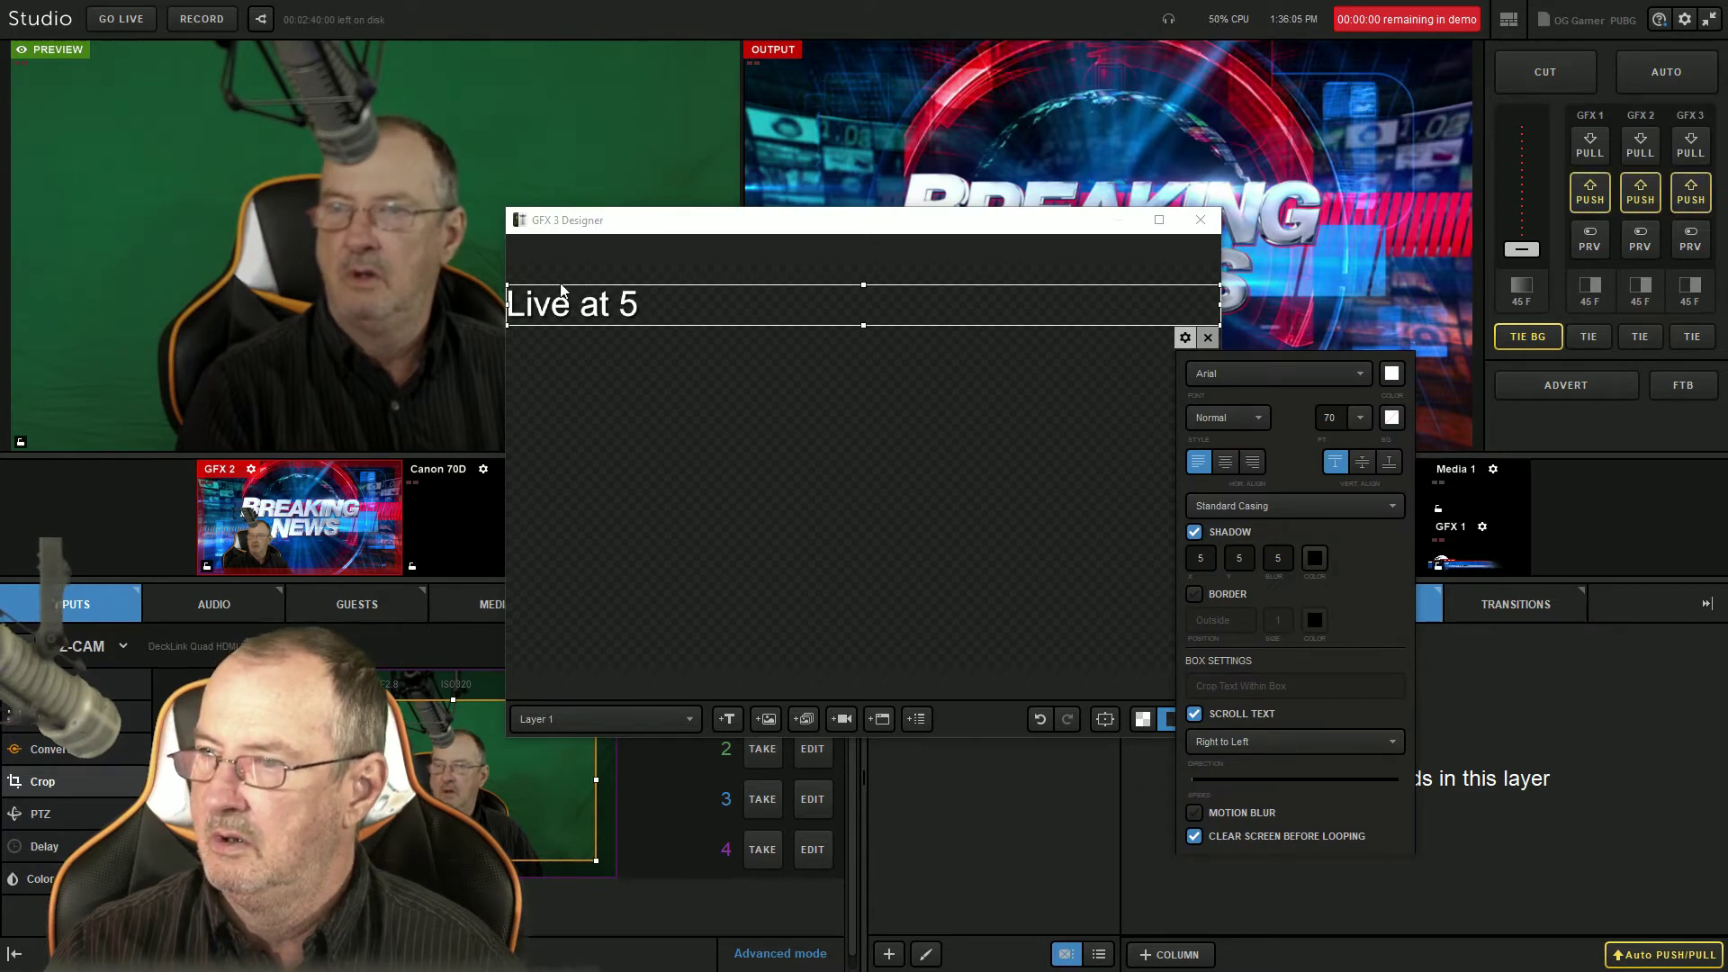
# Step: Indent the "Live at 5" text with several leading spaces inside its box
pyautogui.click(533, 312)
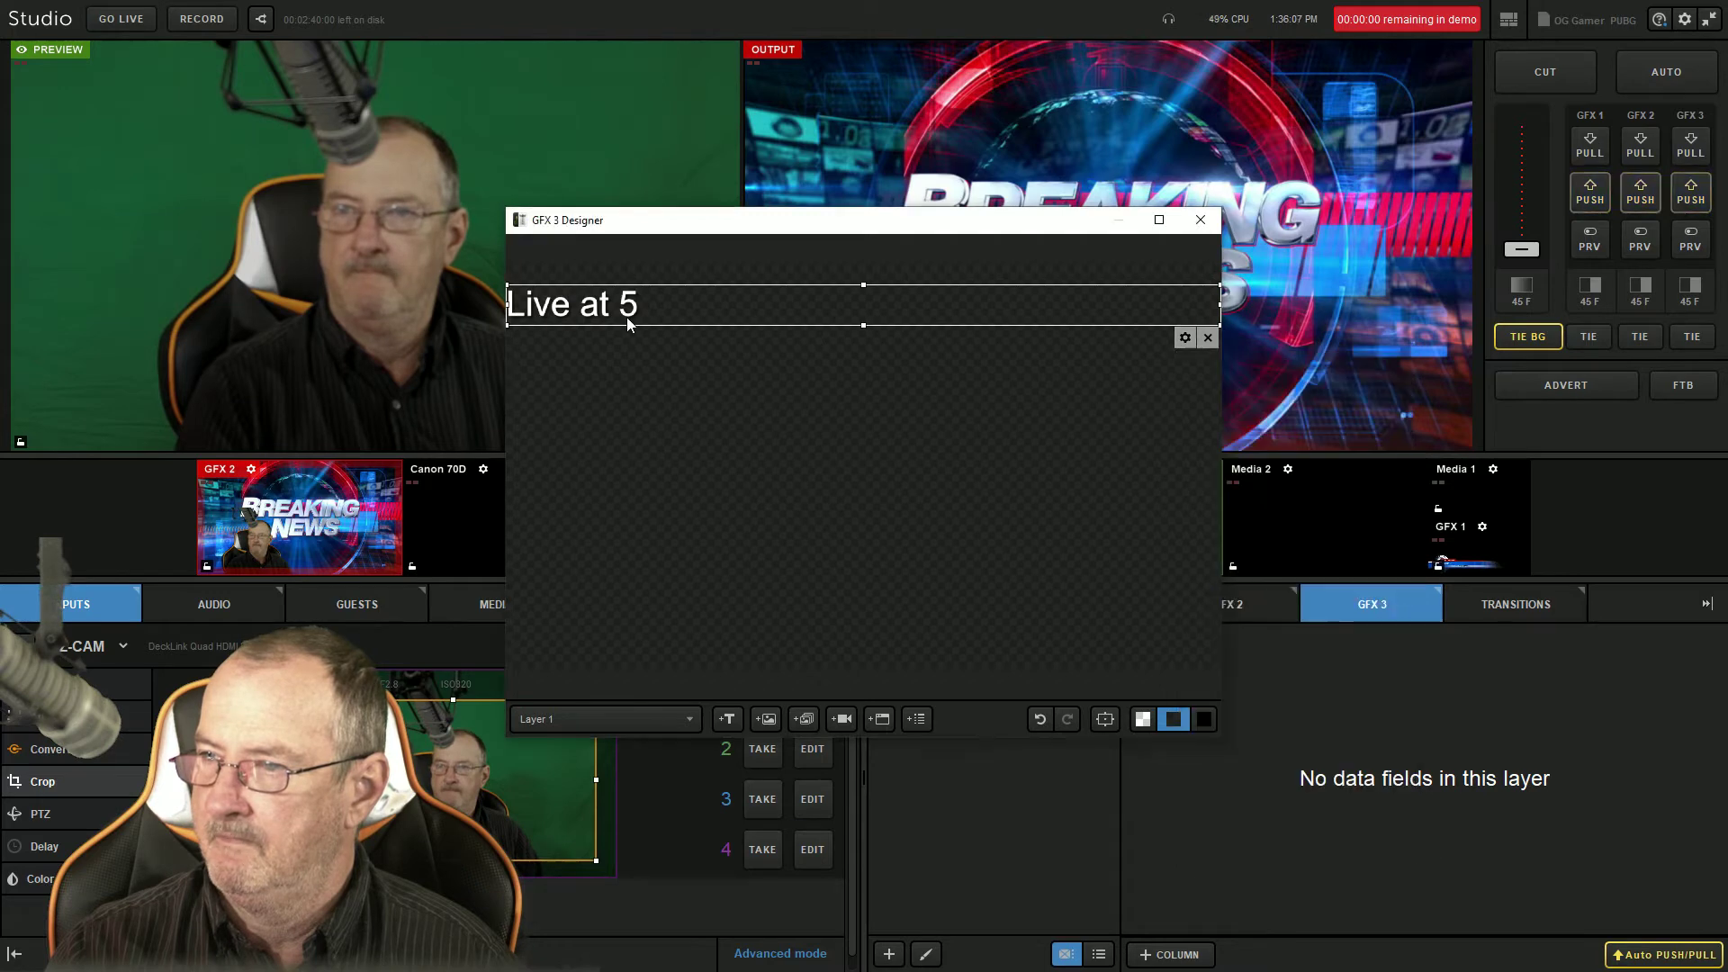
pyautogui.doubleClick(635, 311)
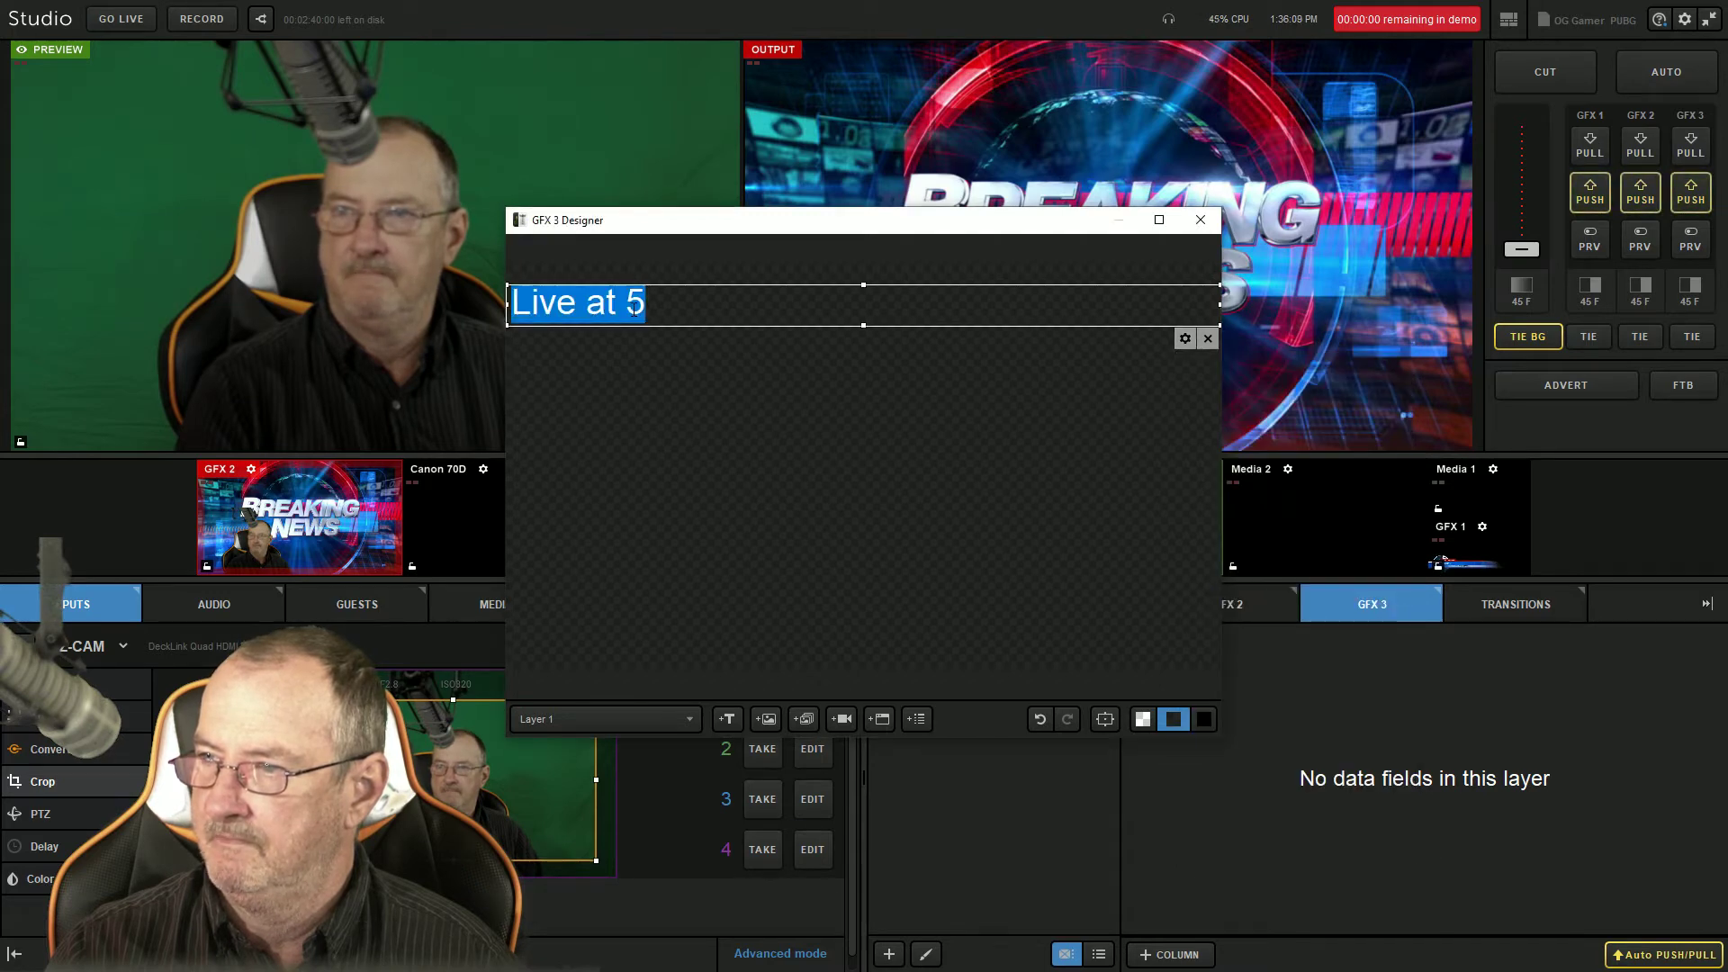
pyautogui.press('Escape')
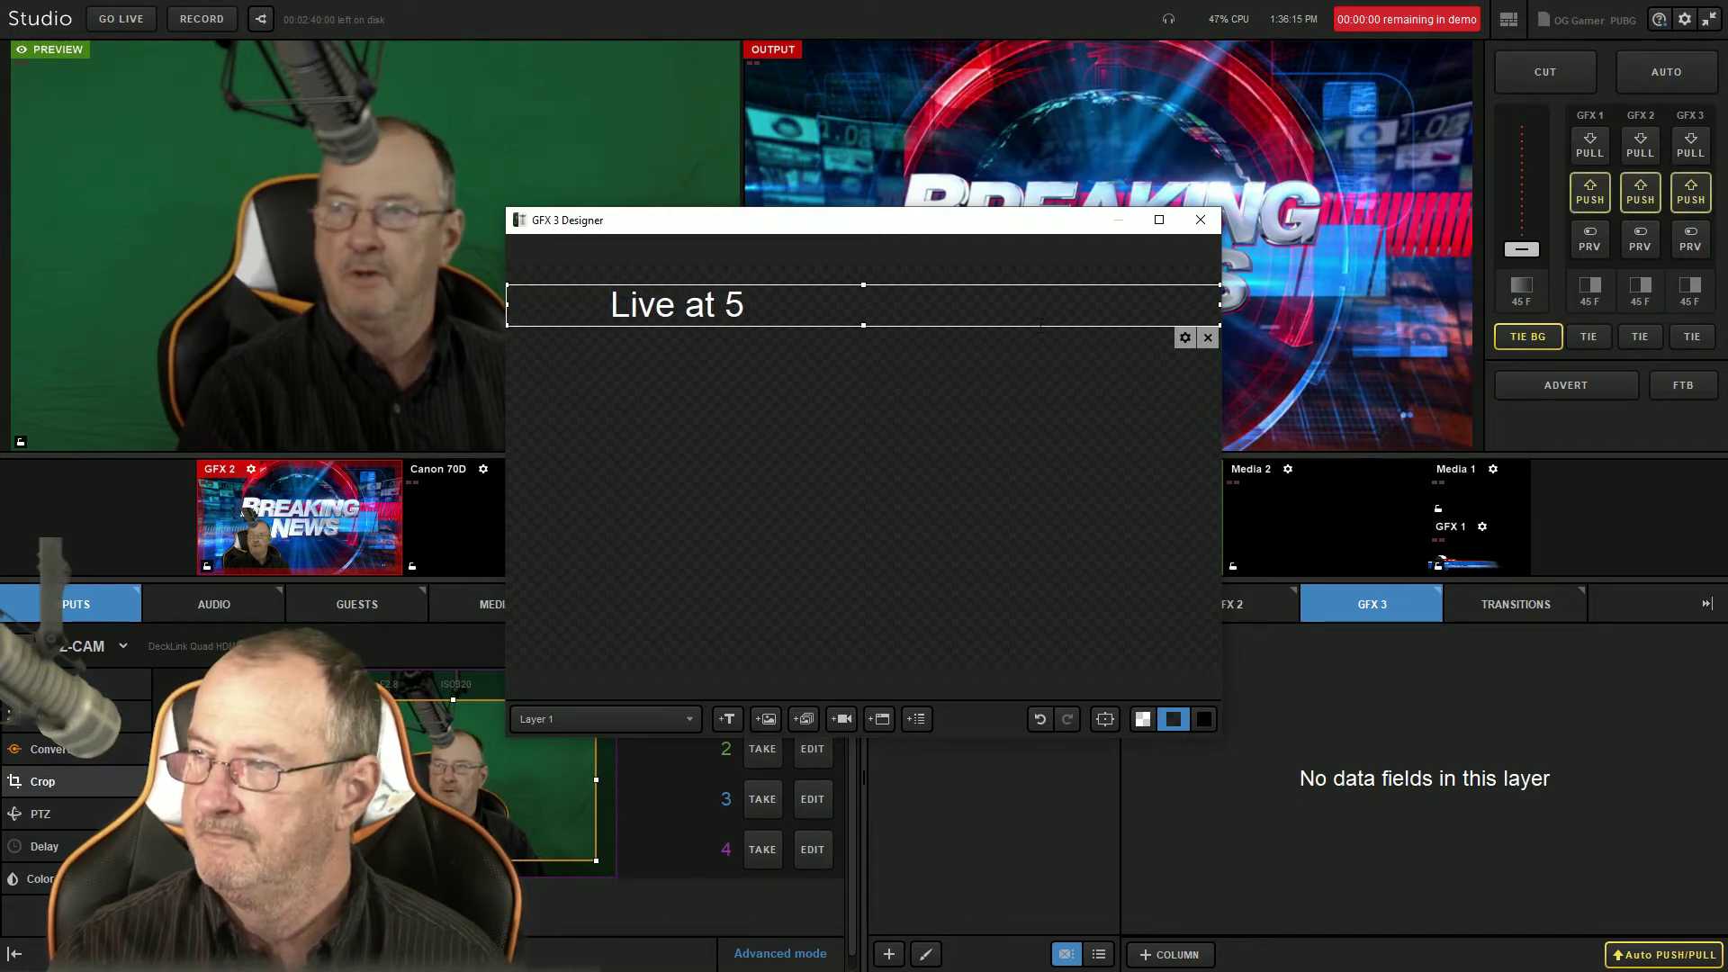
pyautogui.press('BackSpace')
# Step: Change the "Live at 5" font to Arial Black and its shadow color to blue
pyautogui.click(1188, 340)
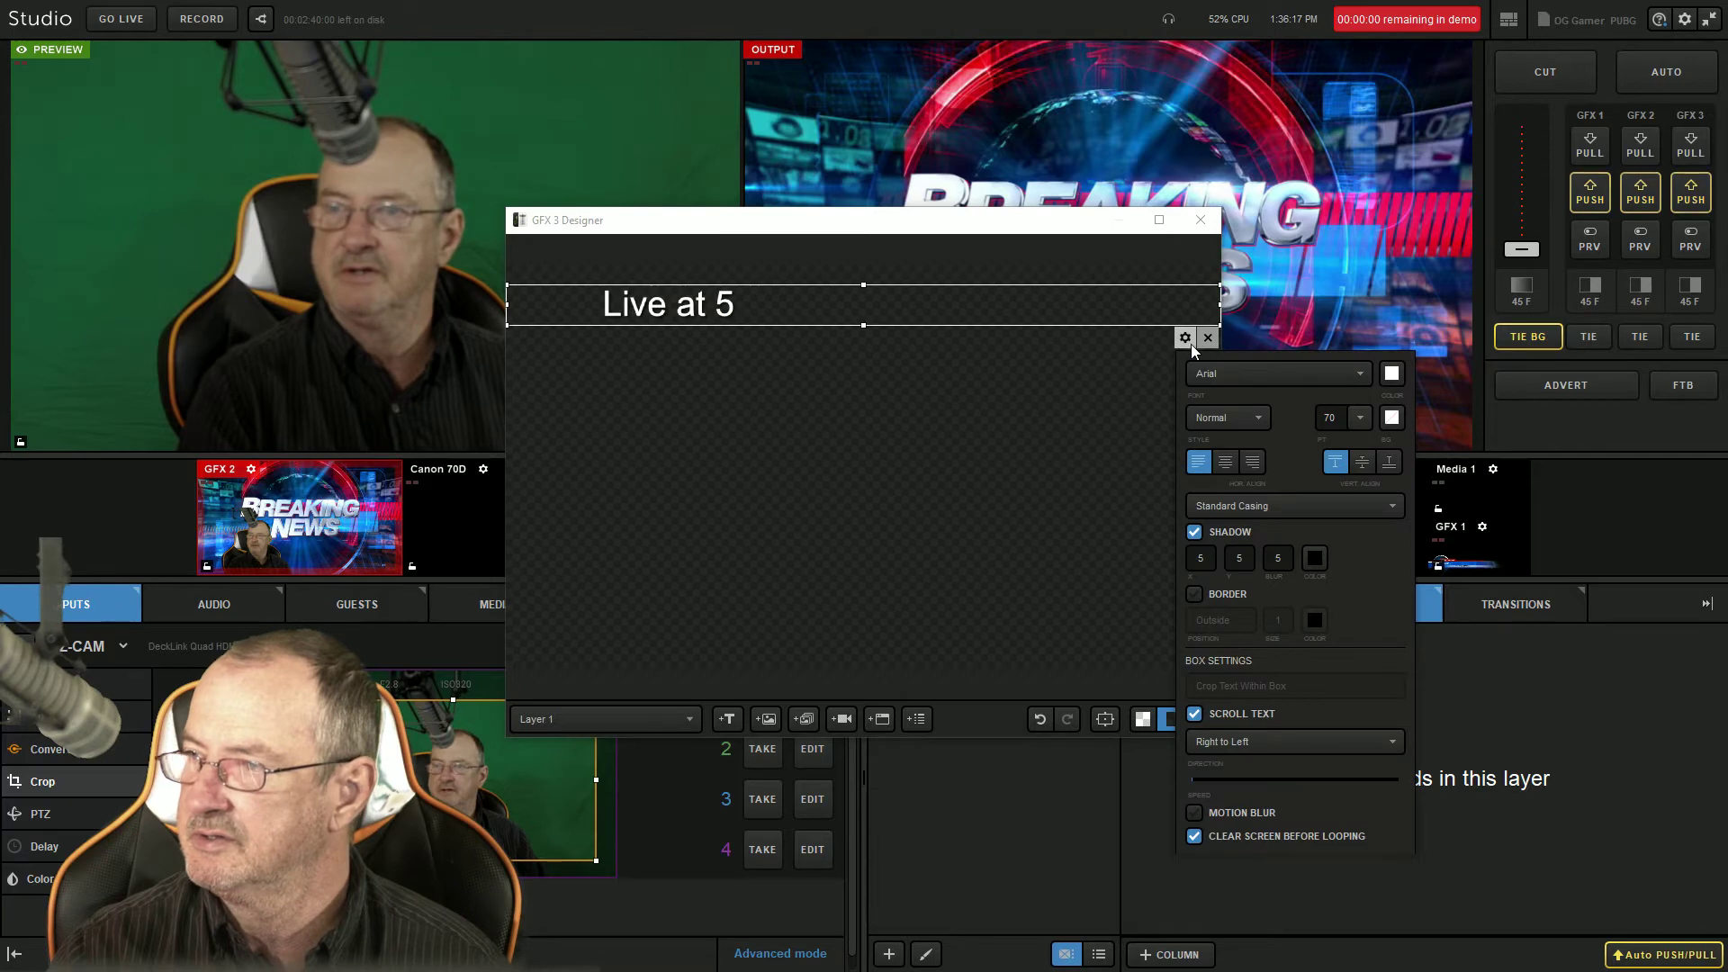
pyautogui.click(1215, 376)
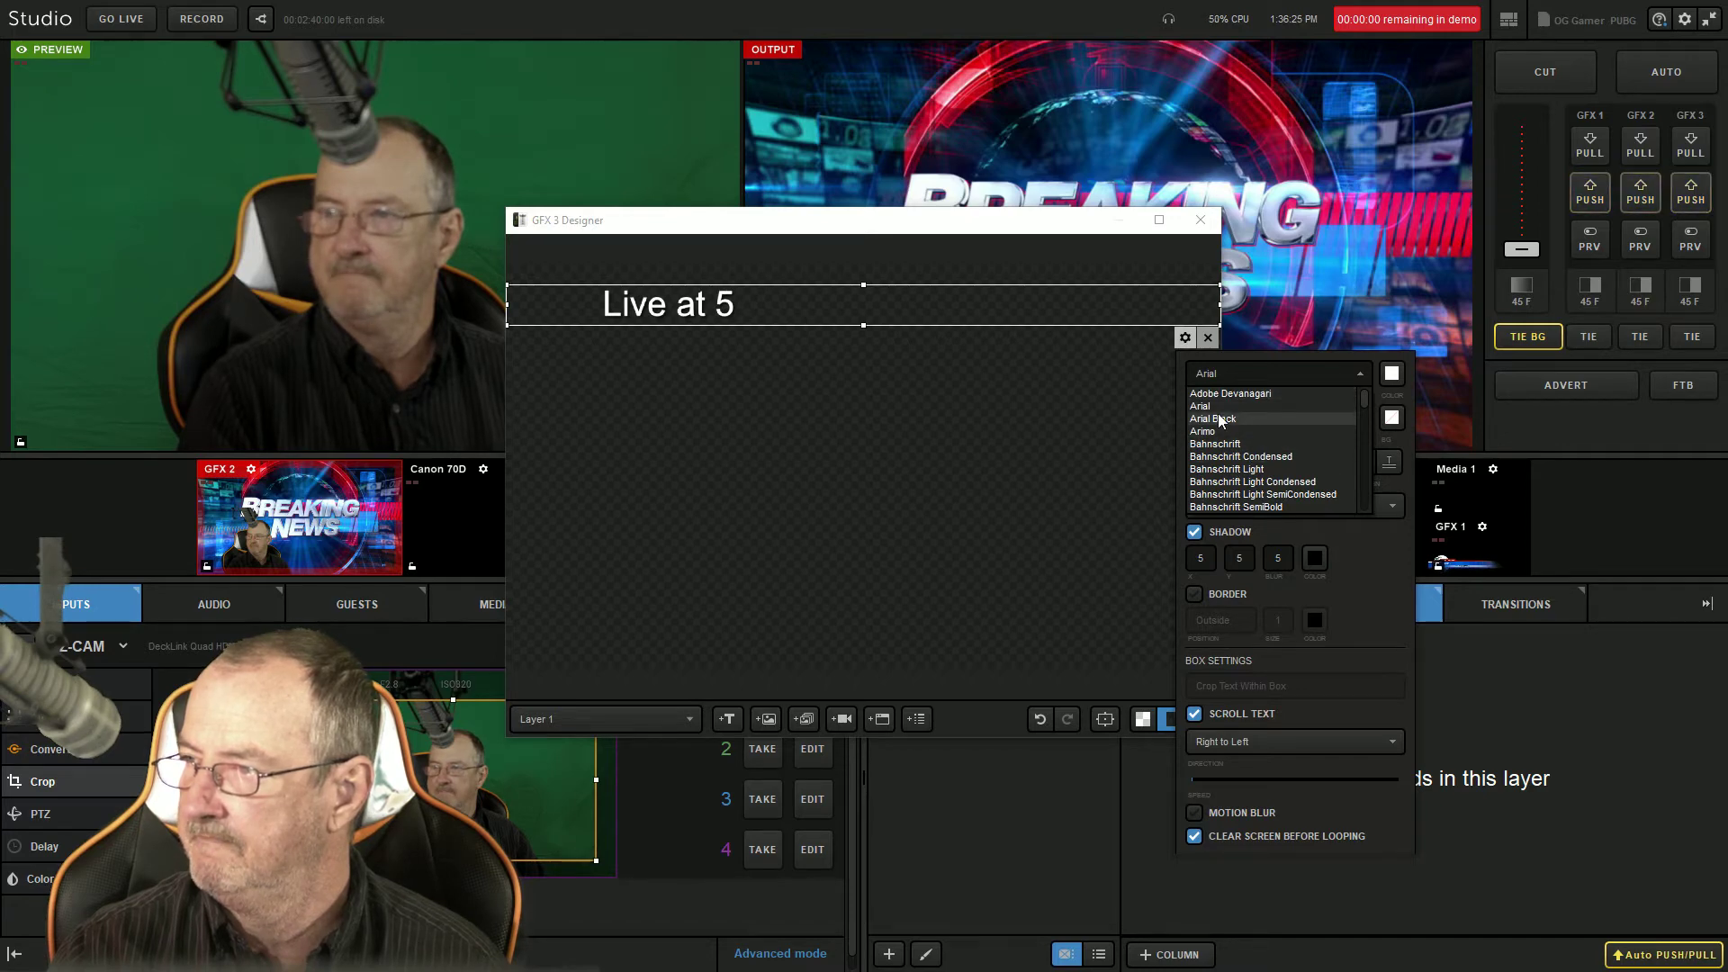
pyautogui.click(1217, 418)
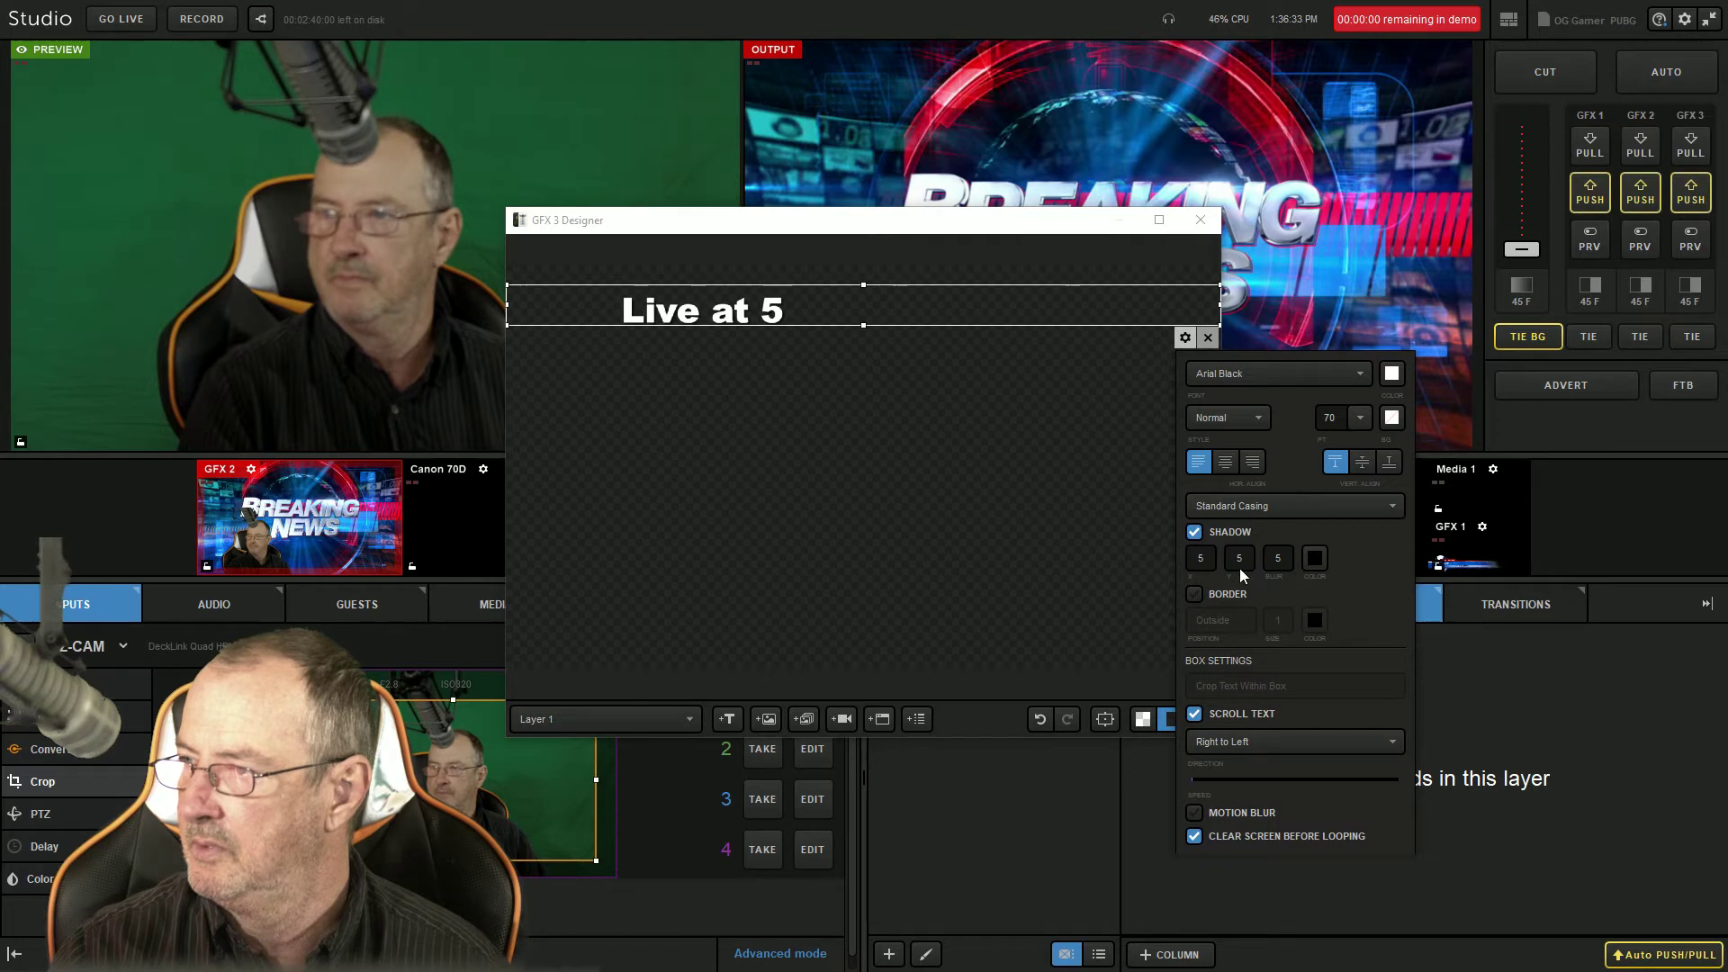
pyautogui.click(1318, 560)
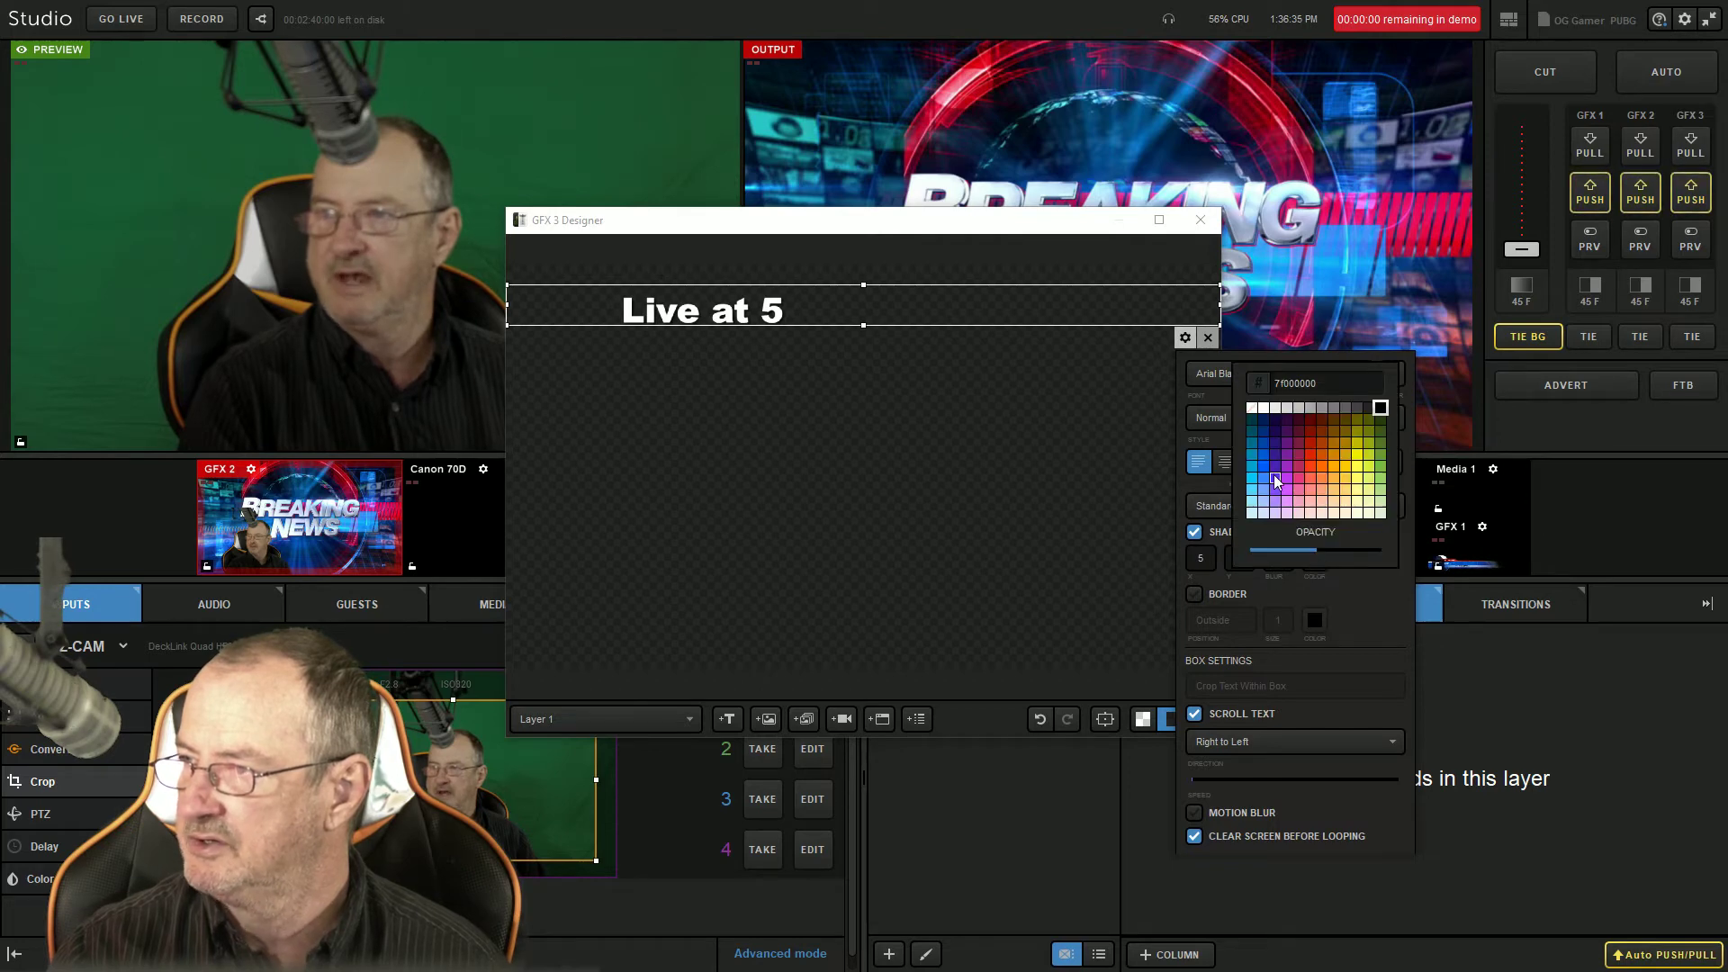
pyautogui.click(1264, 441)
pyautogui.click(1107, 510)
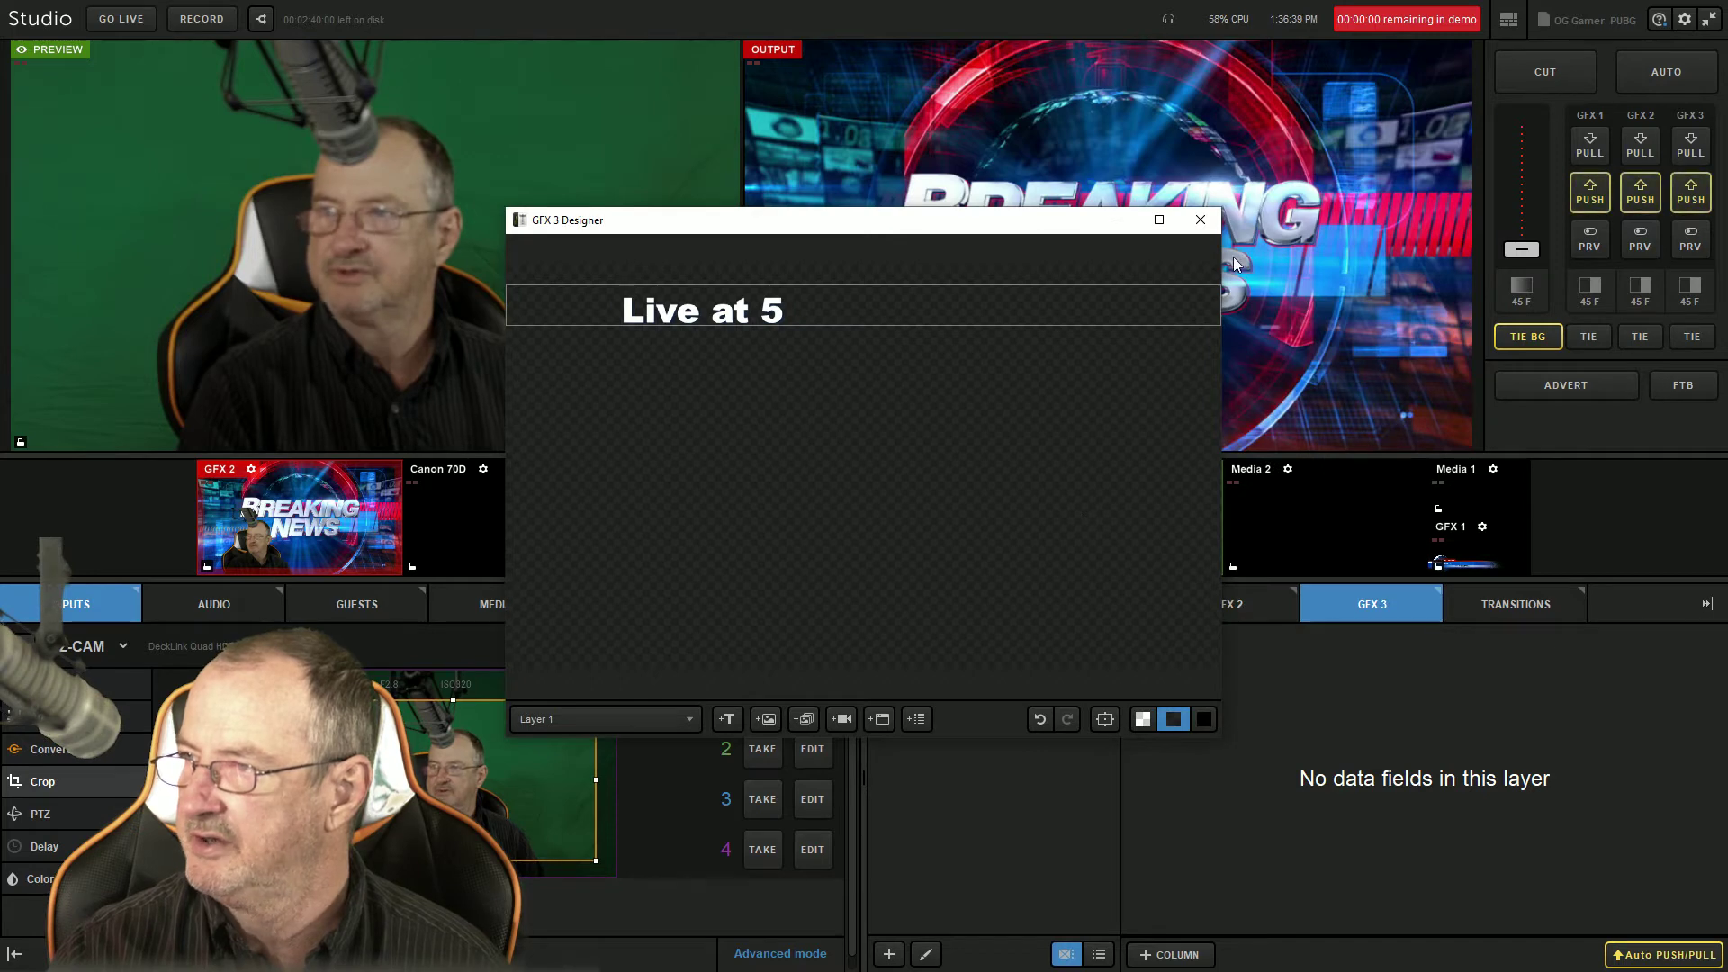
# Step: Close the designer and push the restyled scrolling GFX 3 text to the output
pyautogui.click(1217, 226)
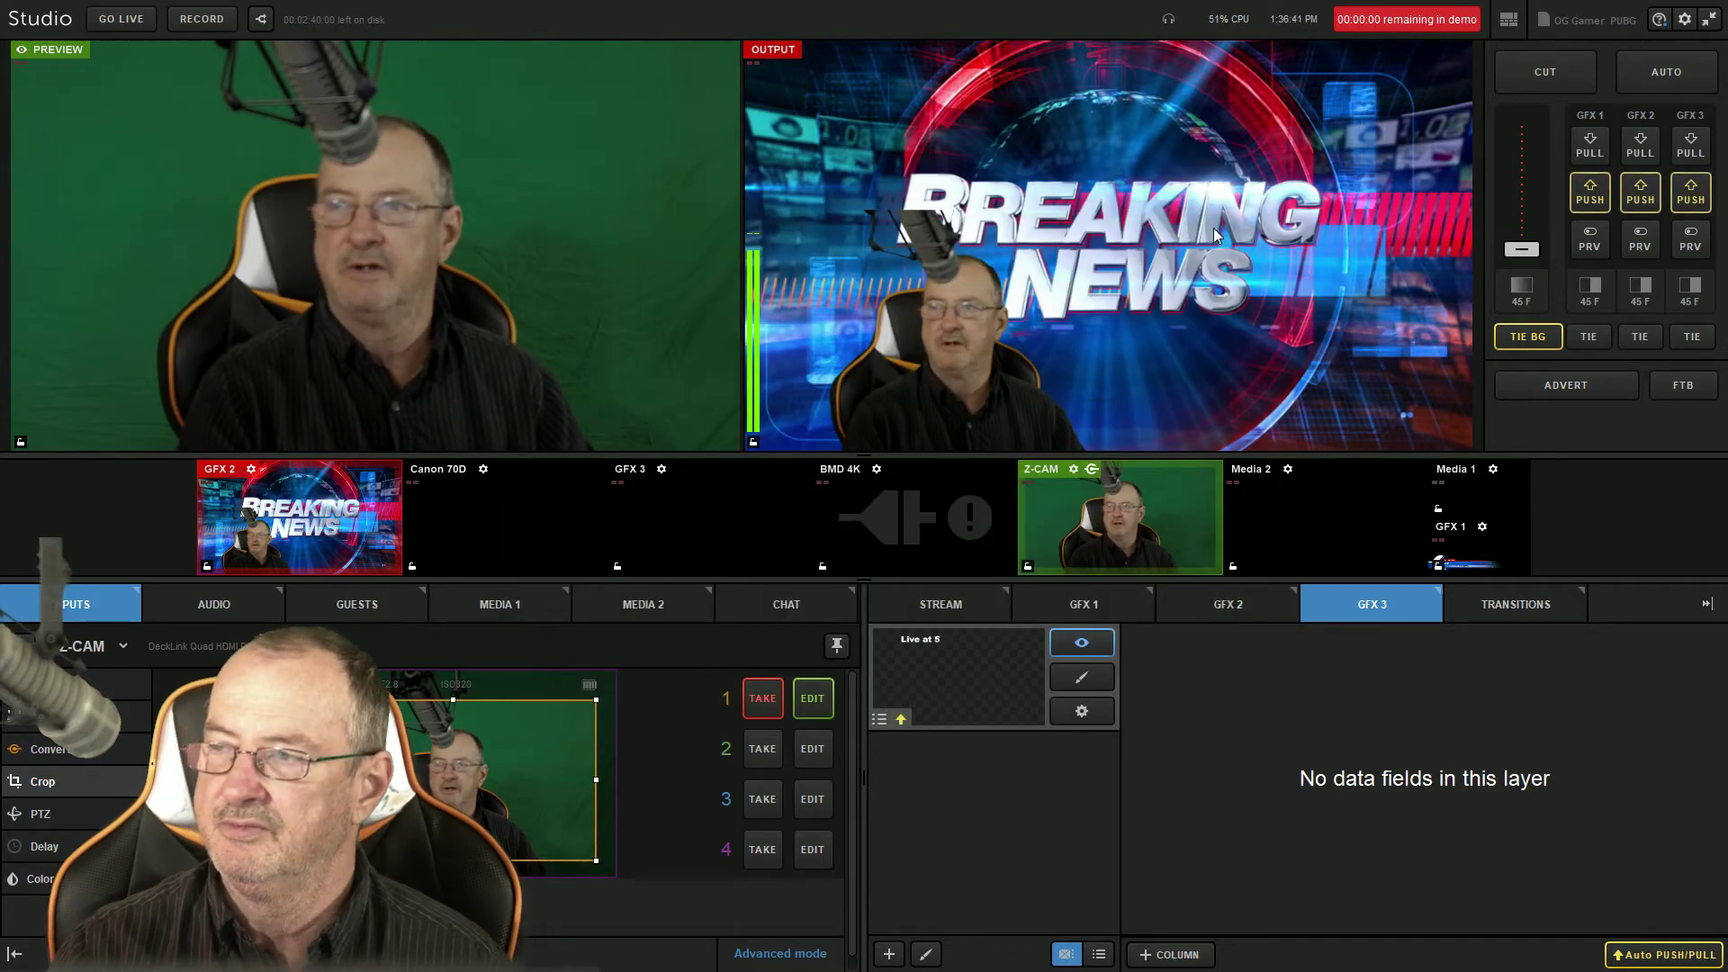
pyautogui.click(1692, 196)
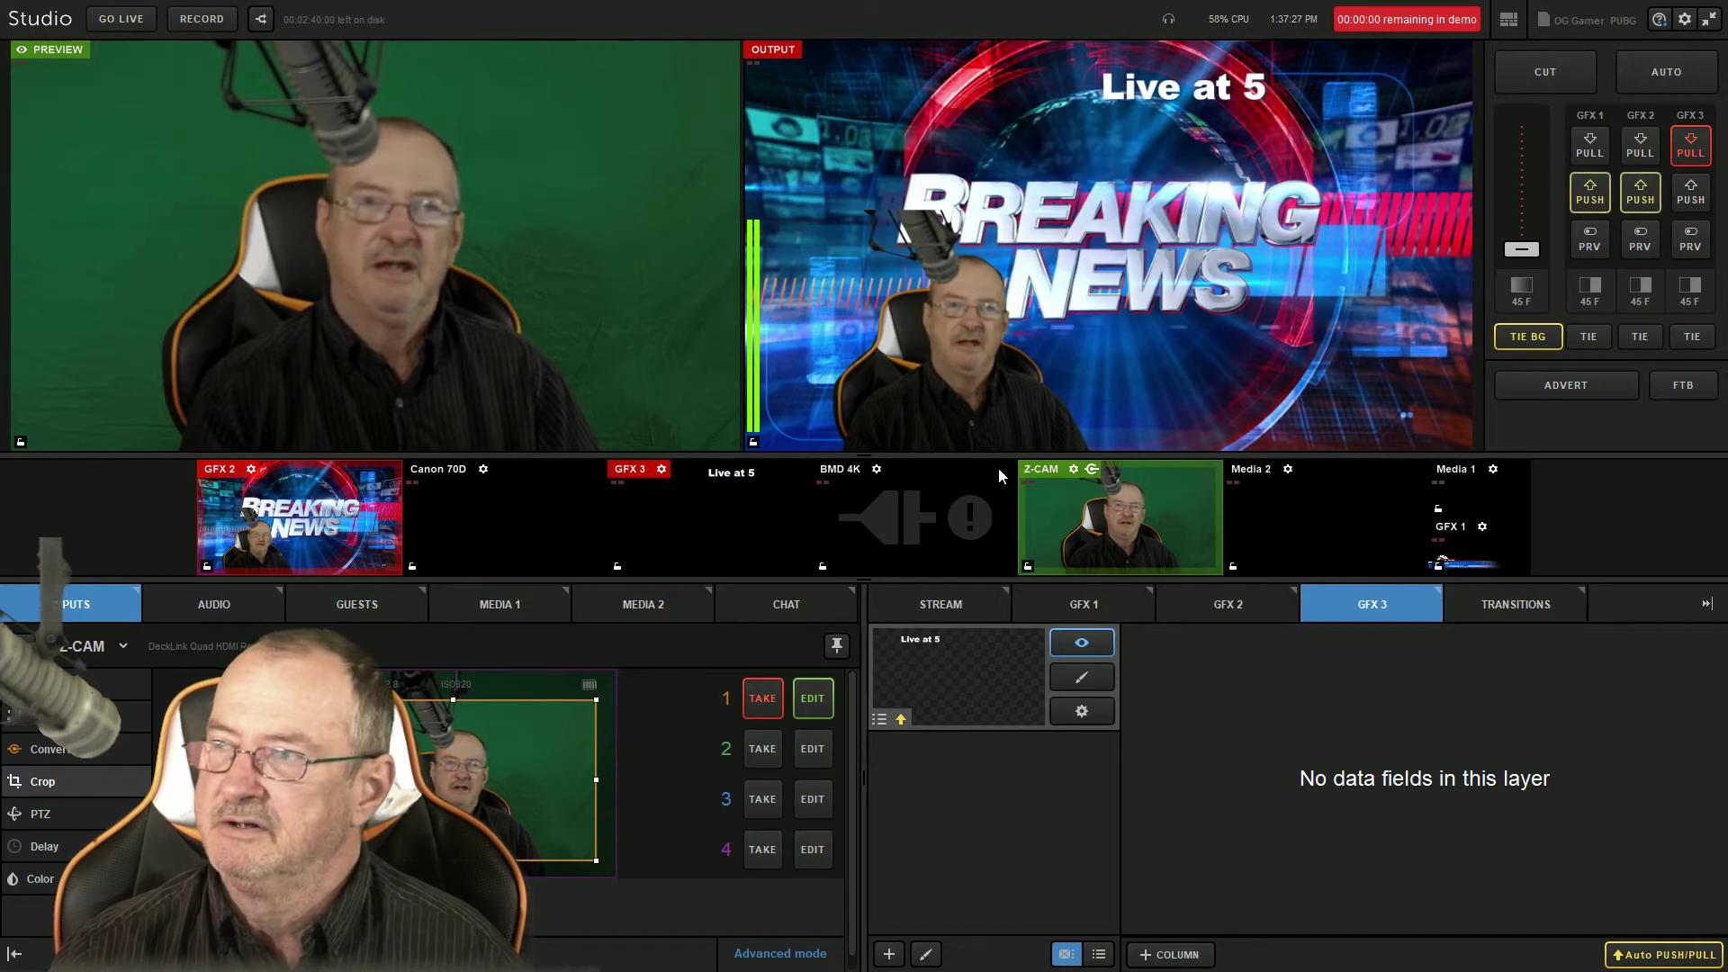
# Step: Reopen the GFX 3 layer in the designer and add a second text box
pyautogui.click(1074, 677)
pyautogui.click(1073, 677)
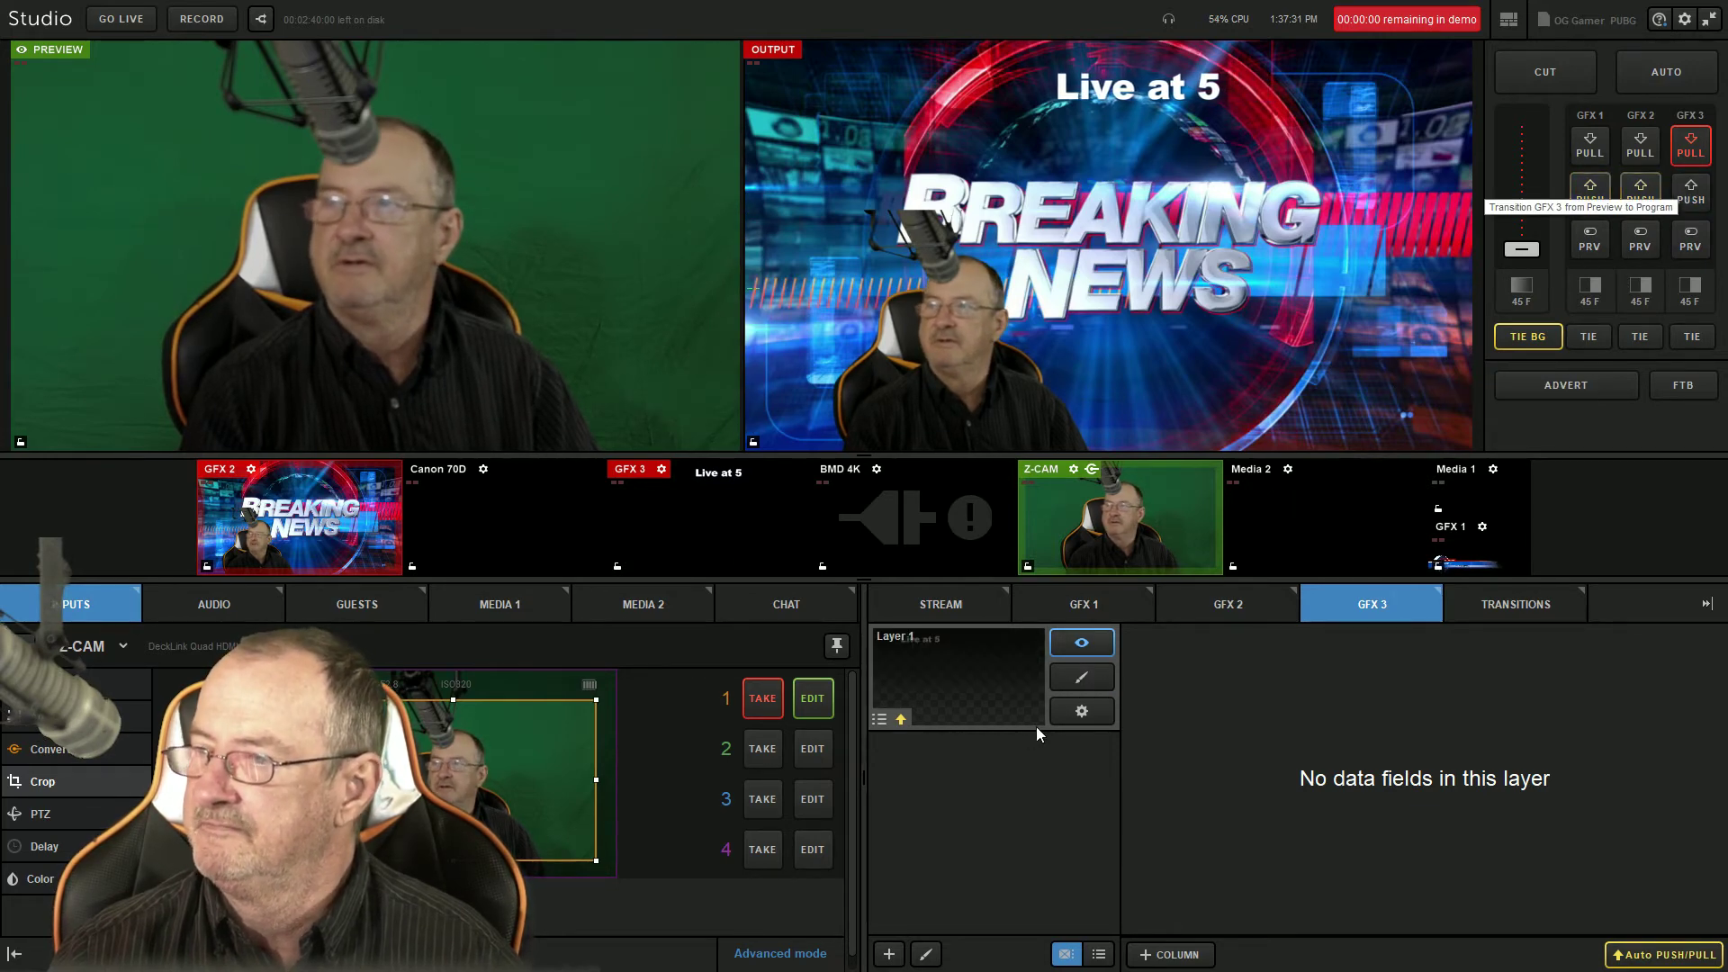
pyautogui.click(1082, 678)
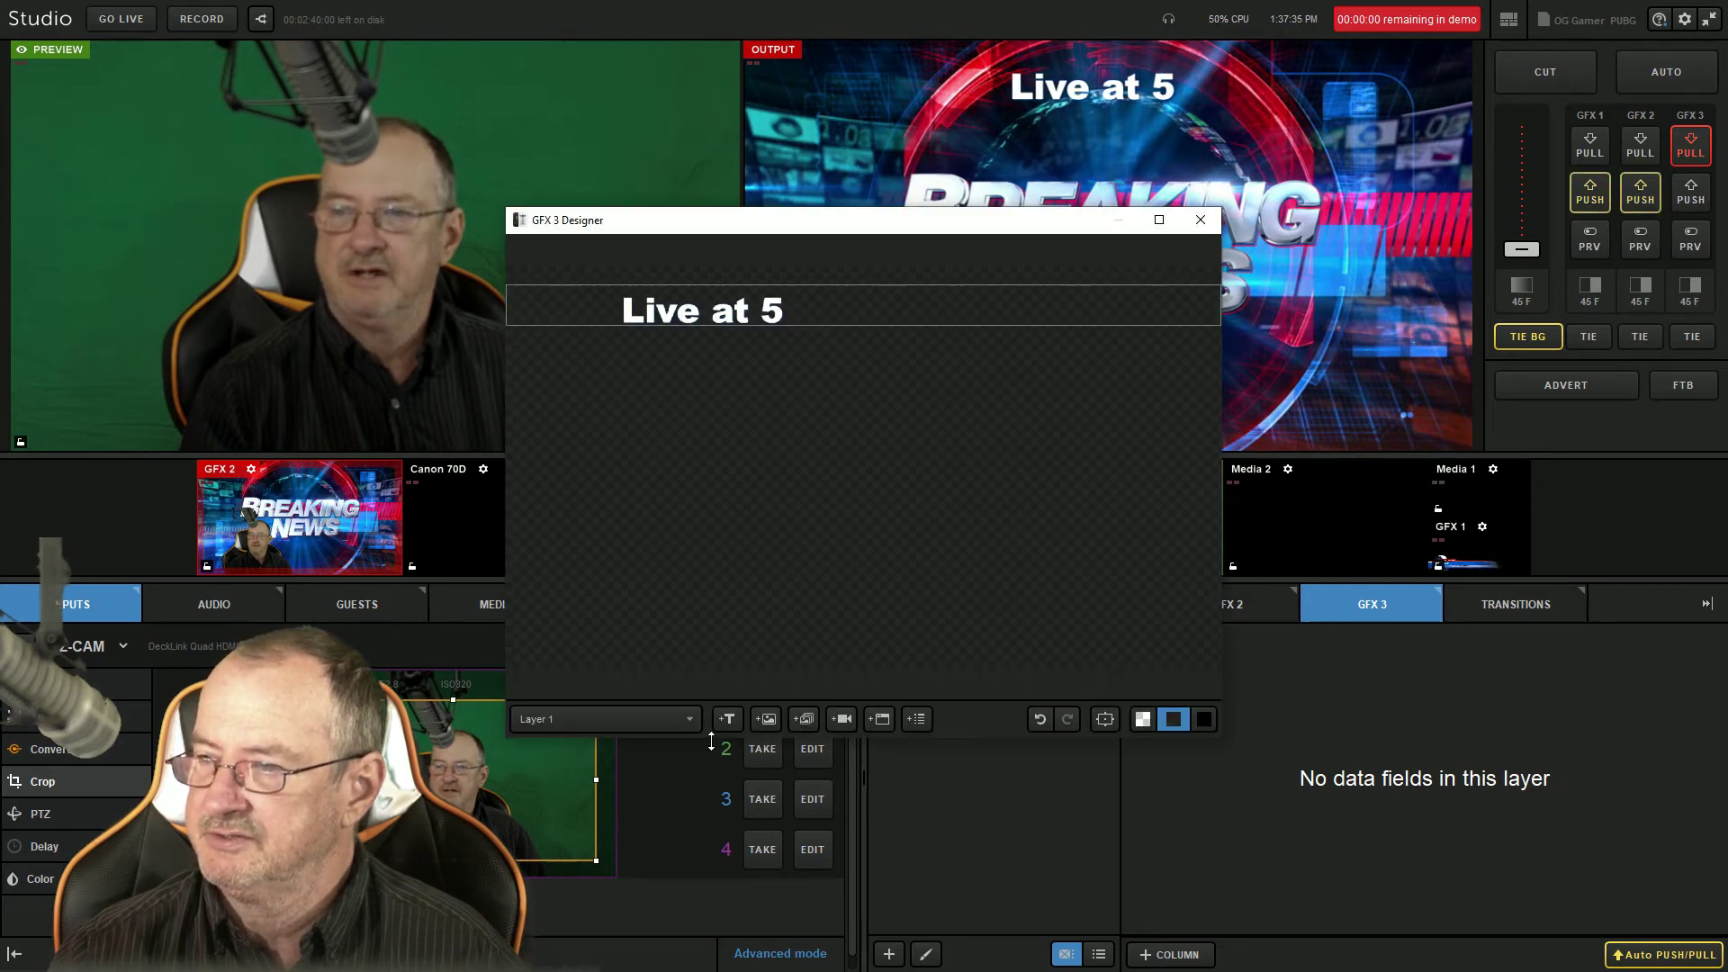
pyautogui.click(729, 719)
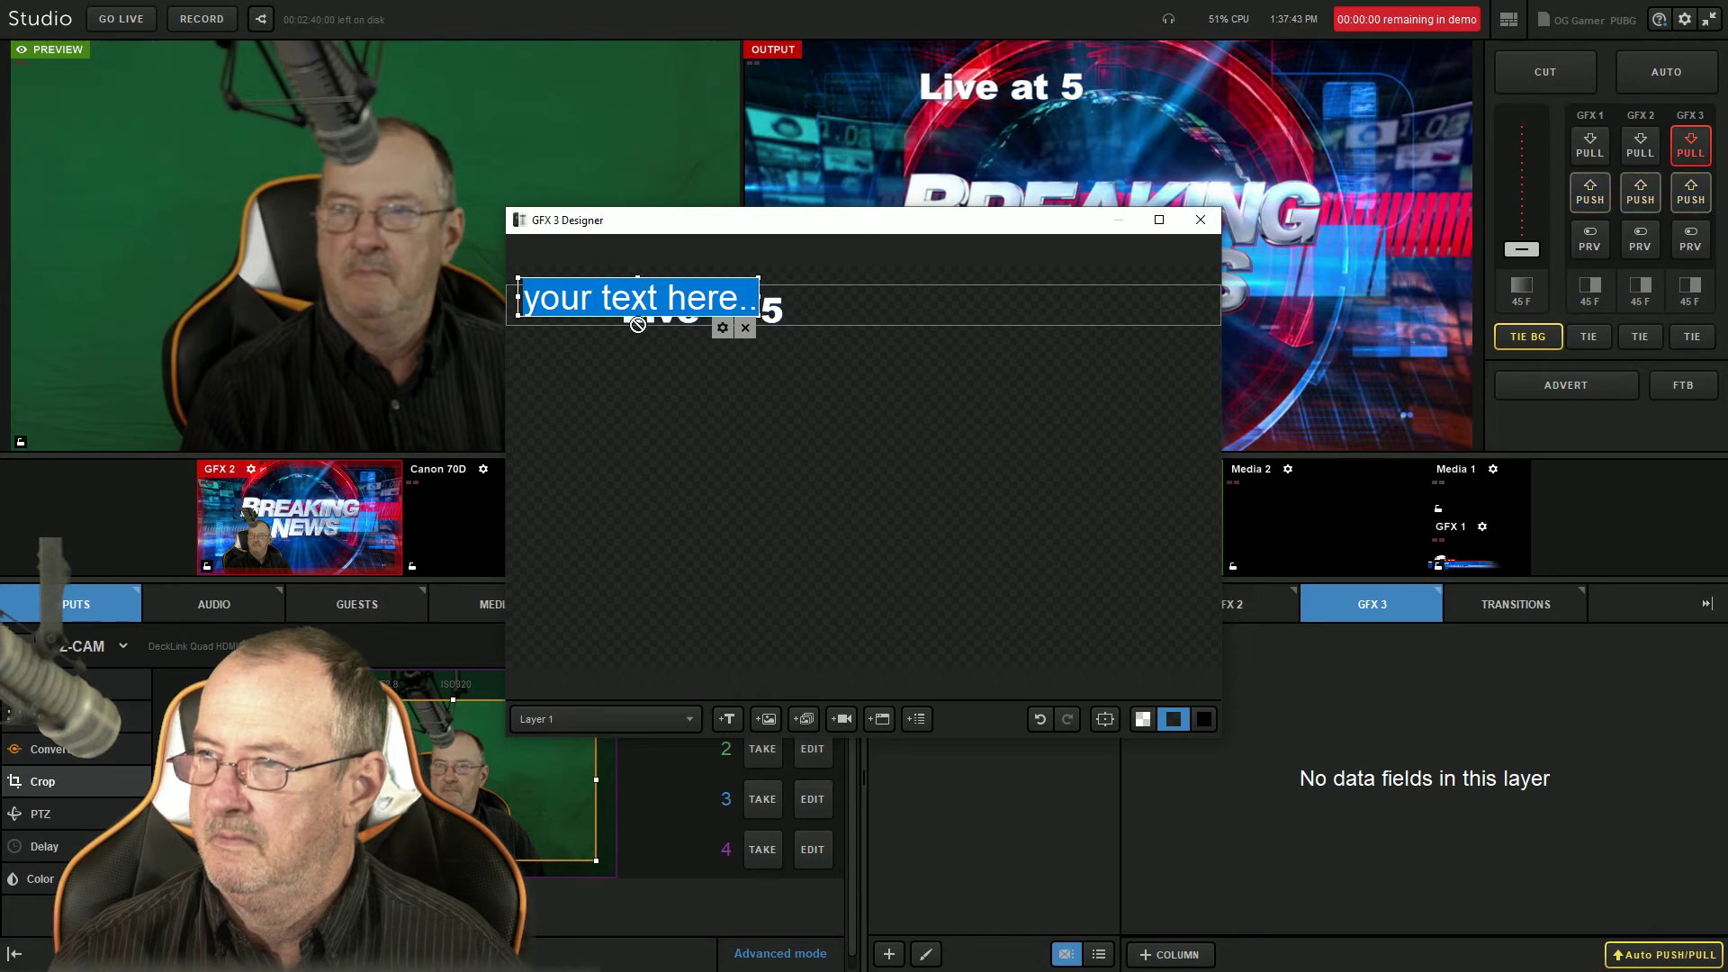
# Step: Place the second text box as a single-line strip low on the canvas and widen it to nearly the full canvas width
pyautogui.moveTo(736, 289); pyautogui.dragTo(680, 363)
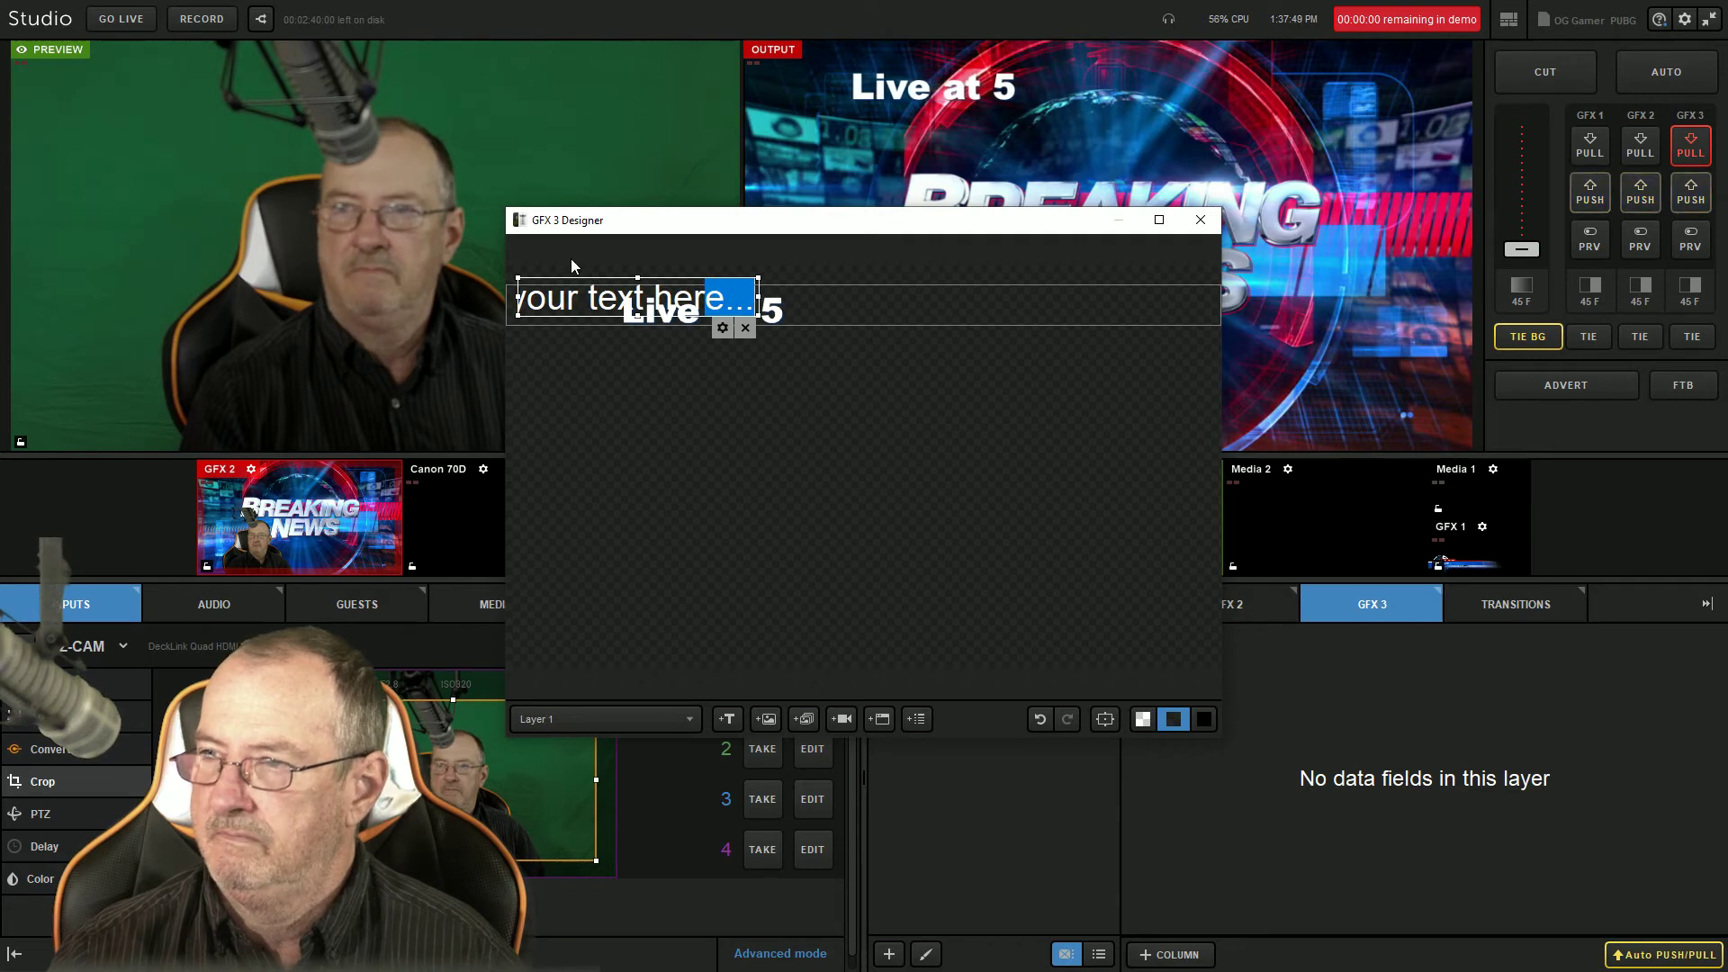
pyautogui.click(519, 329)
pyautogui.moveTo(521, 321); pyautogui.dragTo(549, 606)
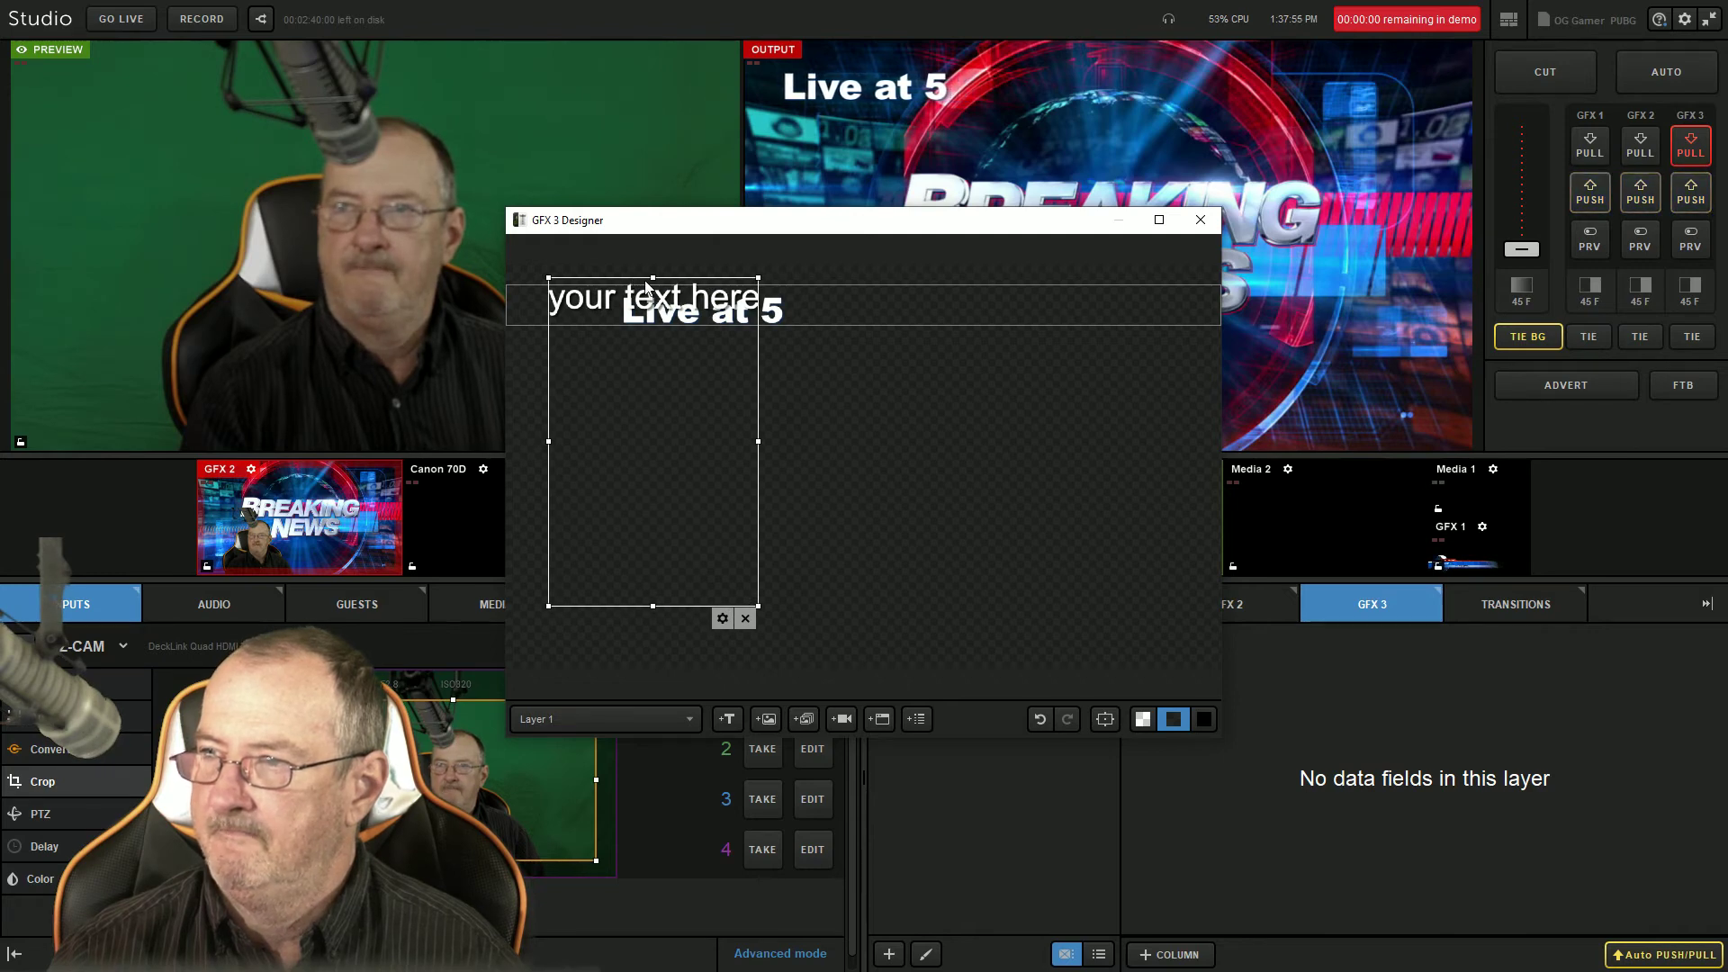
pyautogui.moveTo(652, 278); pyautogui.dragTo(653, 564)
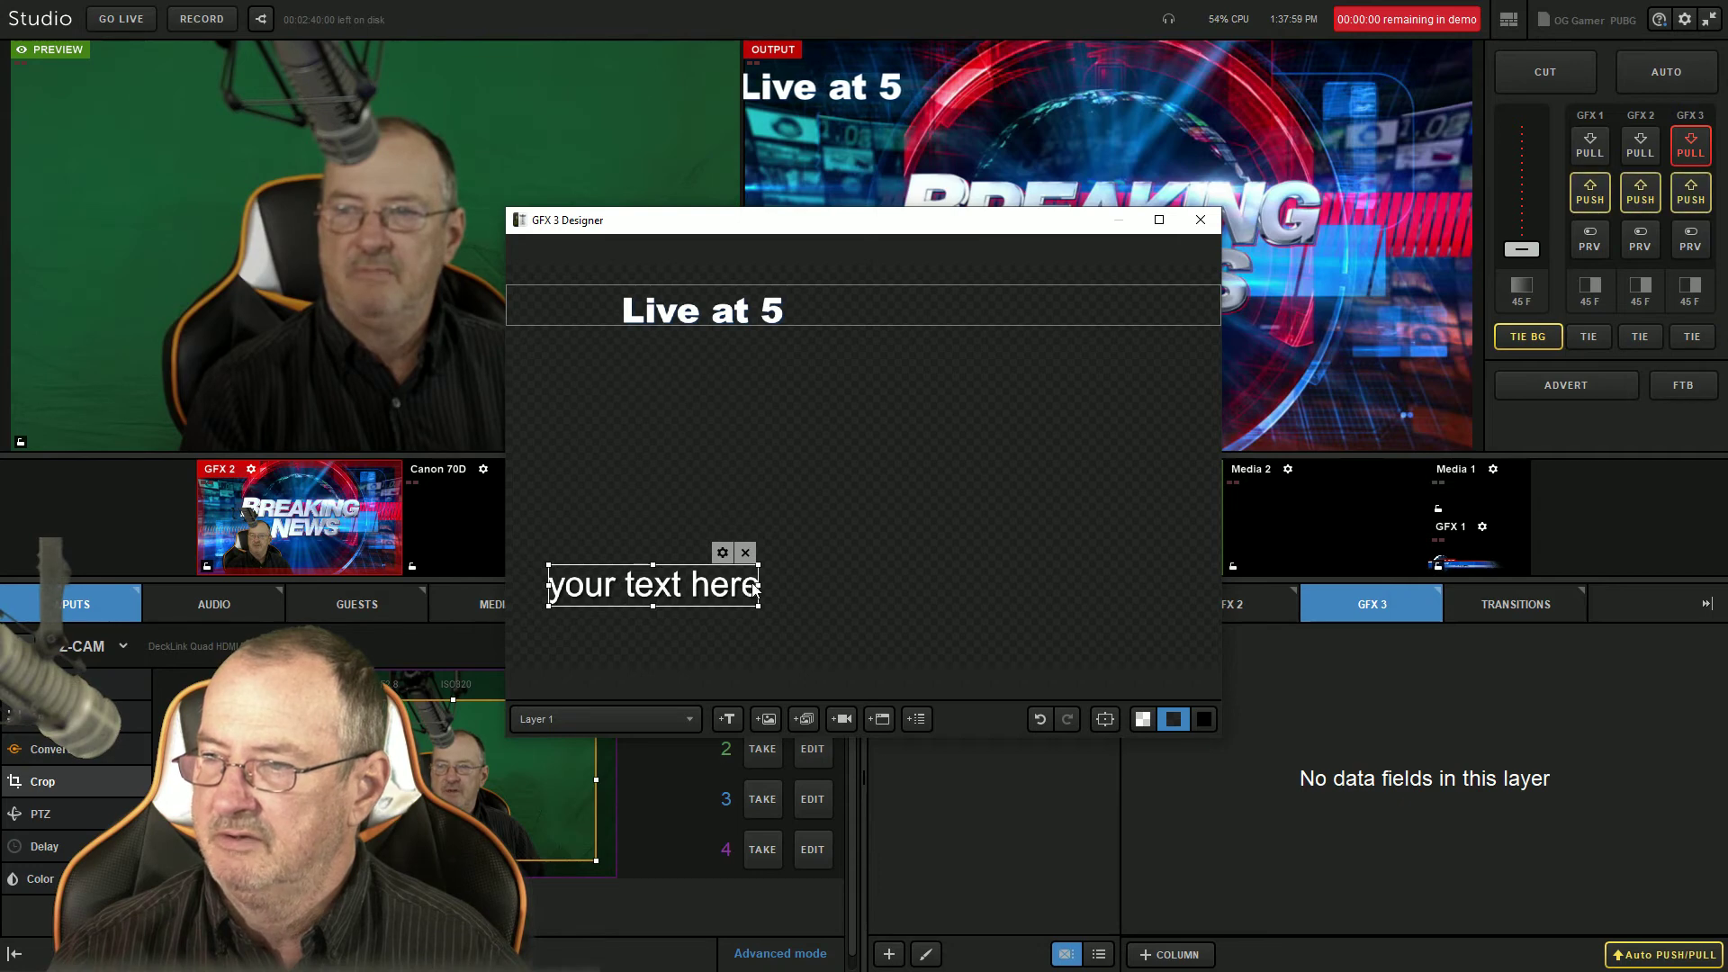
pyautogui.moveTo(758, 587); pyautogui.dragTo(1202, 635)
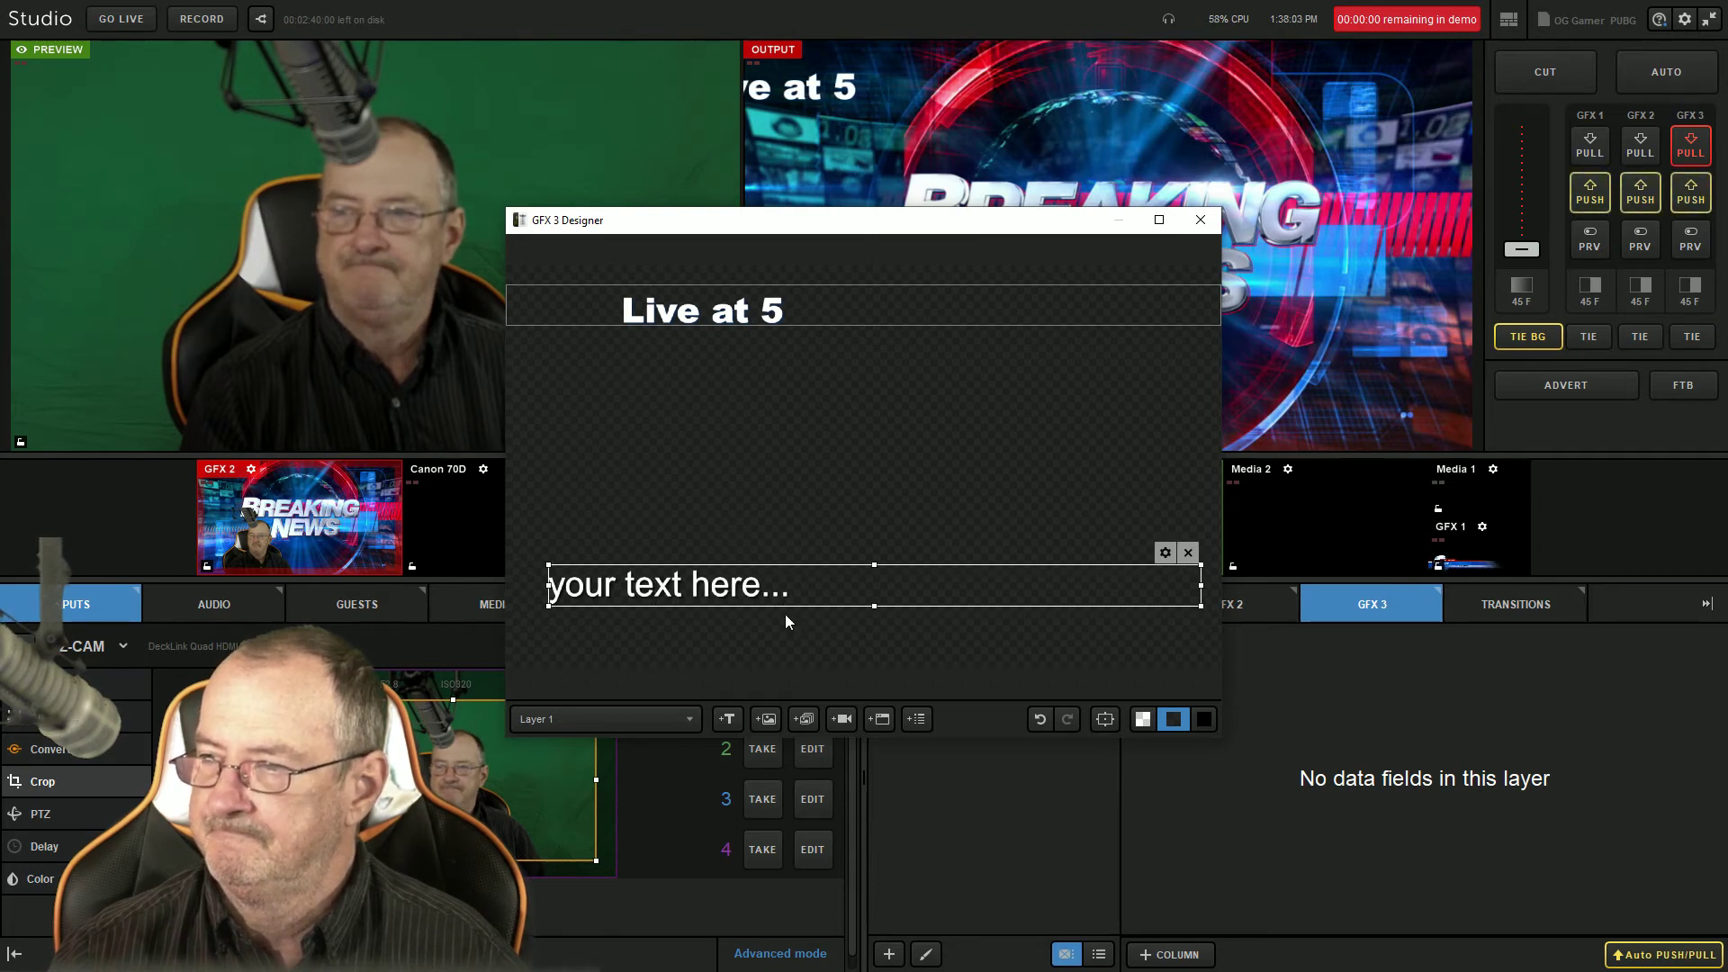
# Step: Lower the second text box, extend it to the canvas's right edge, and replace its text with "Dow up 5000,Politics suck, Duck leaves babies"
pyautogui.moveTo(785, 600); pyautogui.dragTo(774, 658)
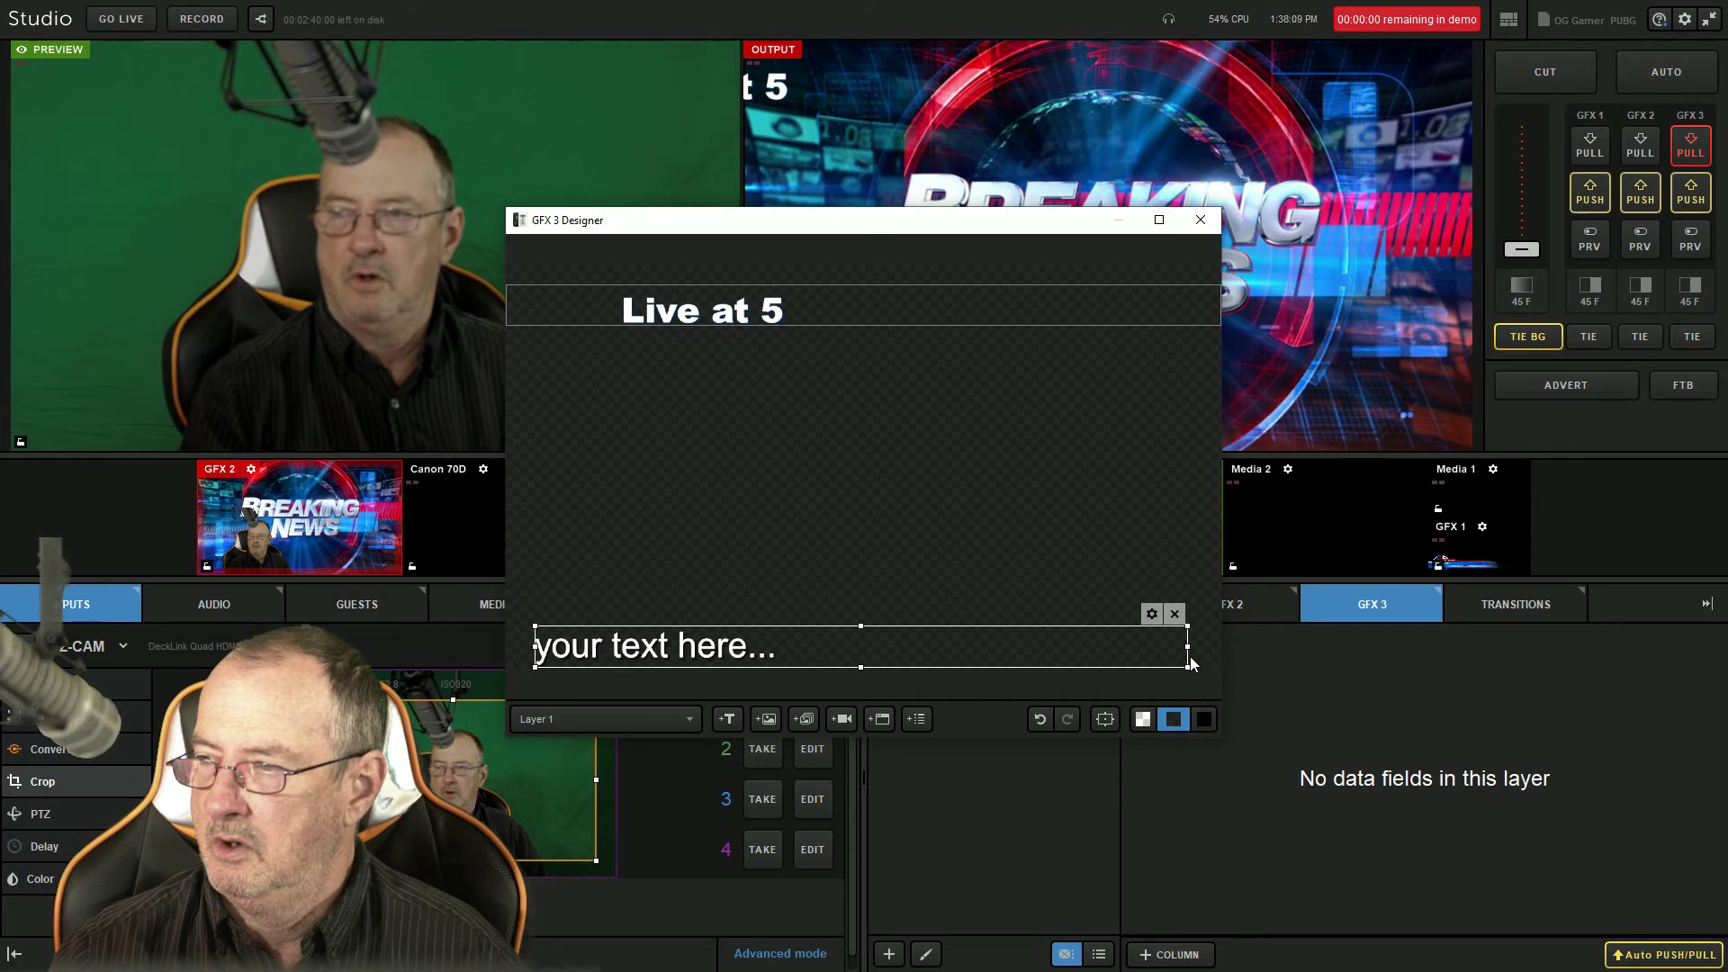
pyautogui.moveTo(1188, 646); pyautogui.dragTo(1240, 661)
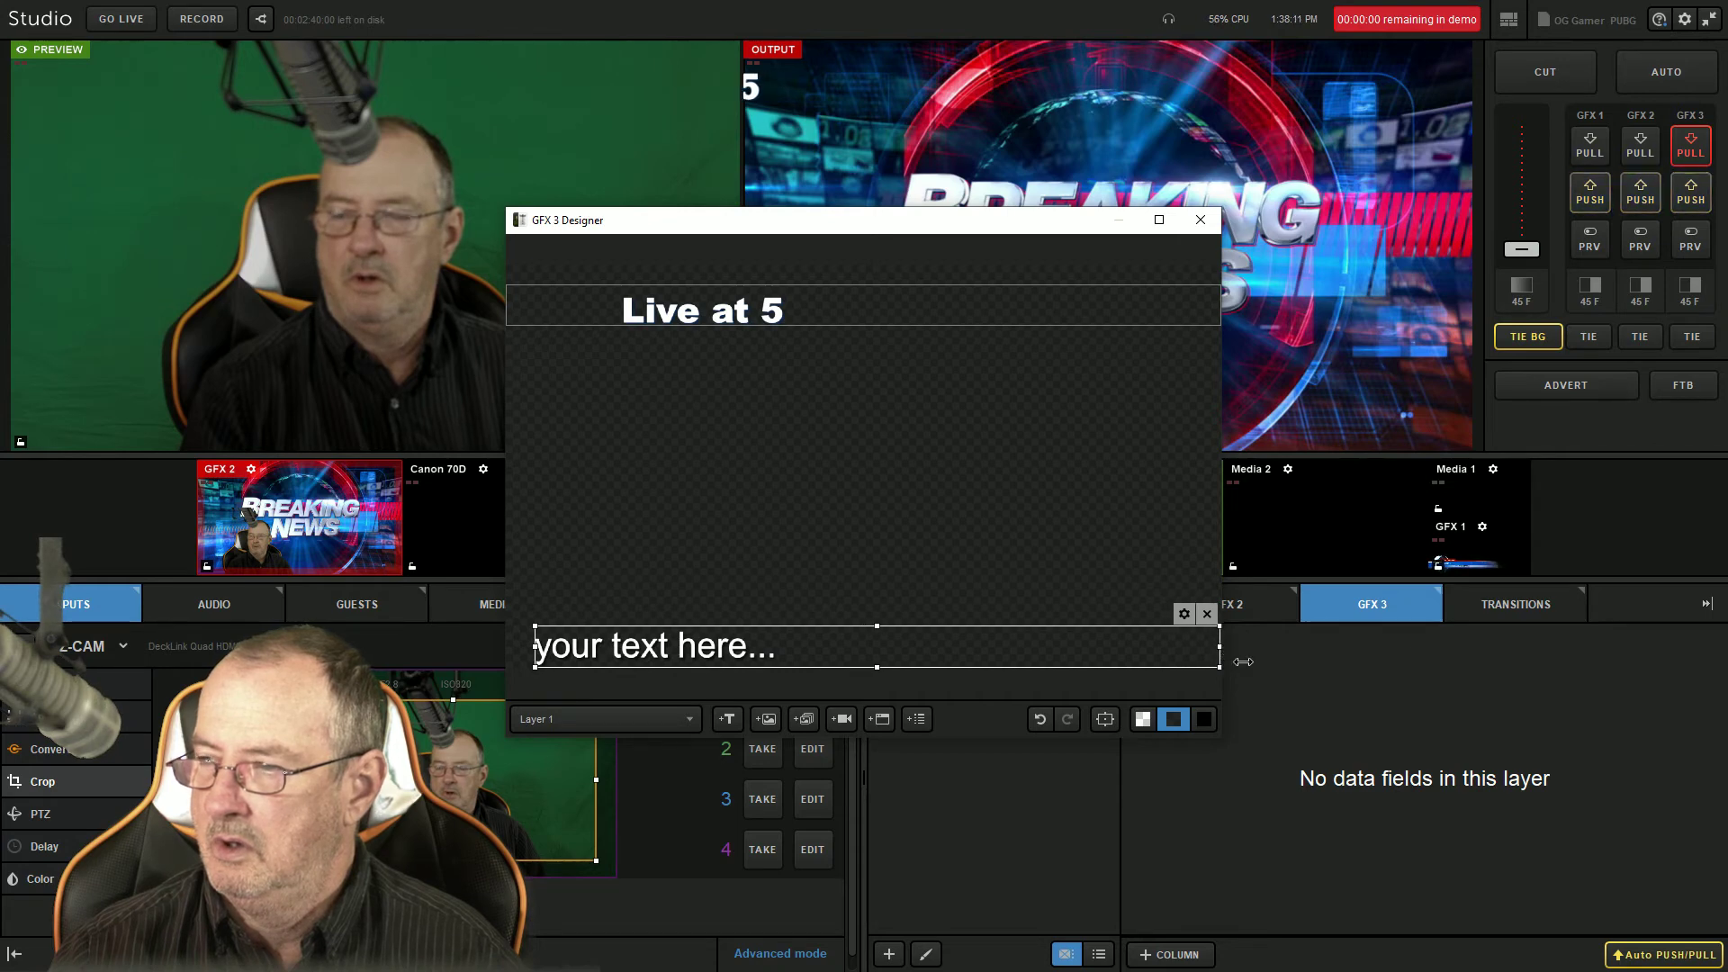
pyautogui.doubleClick(823, 643)
pyautogui.press('BackSpace')
pyautogui.write('Dow up 5000')
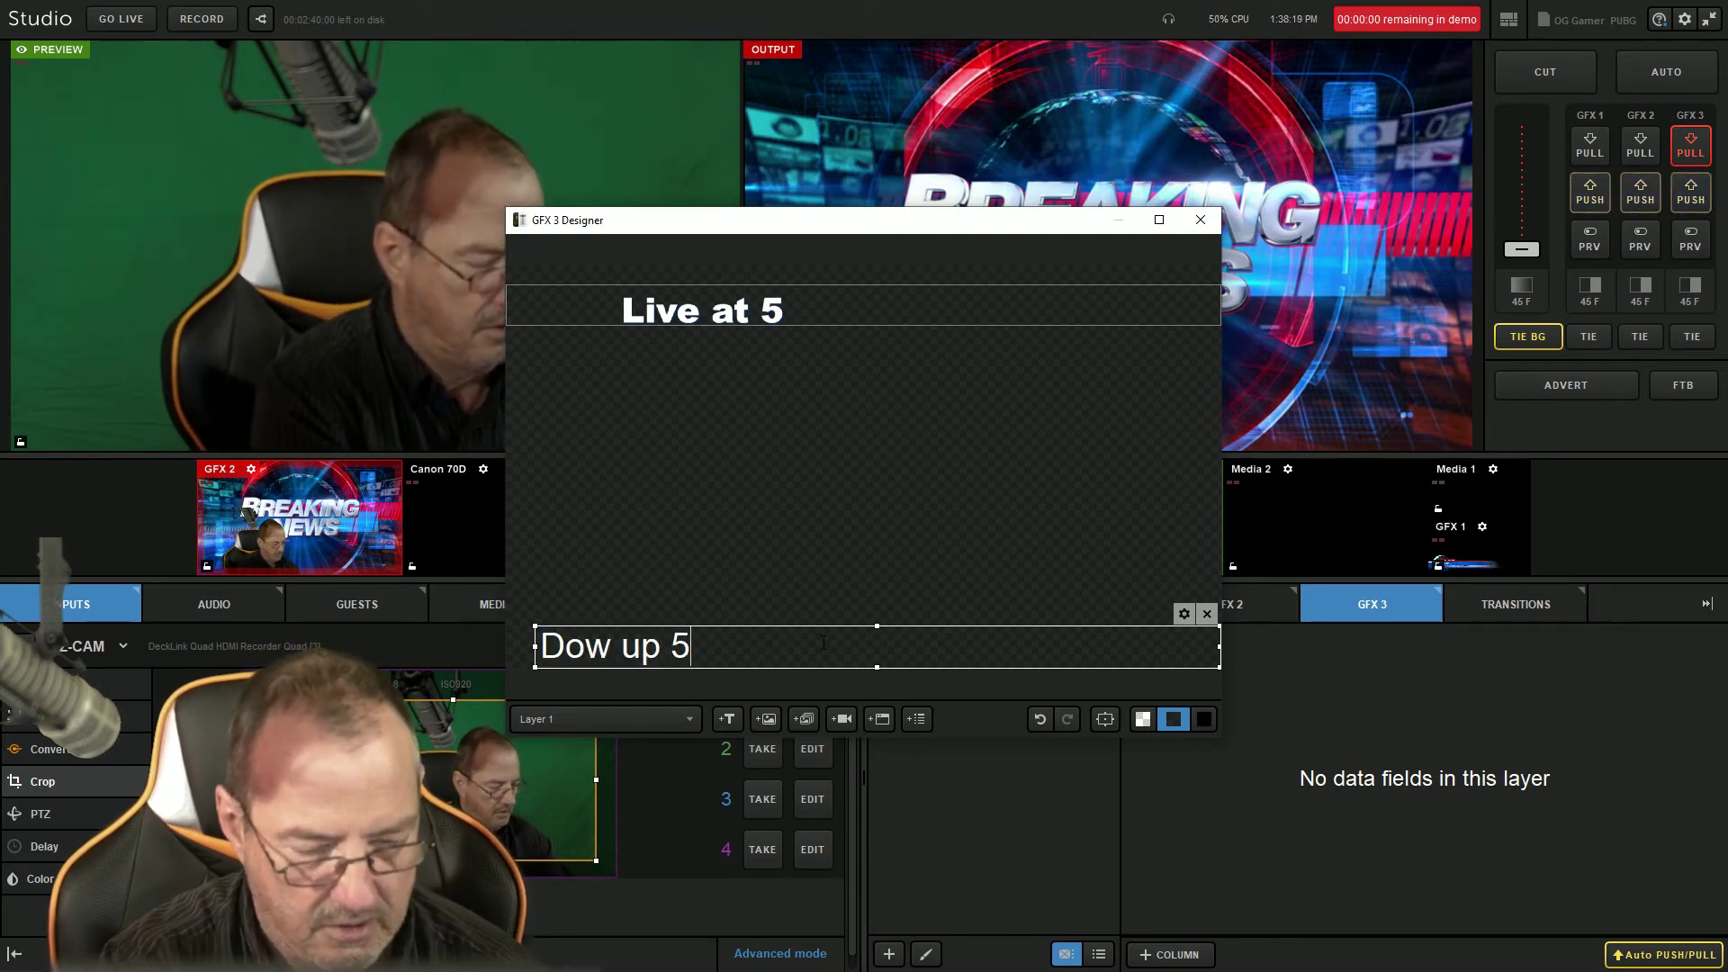
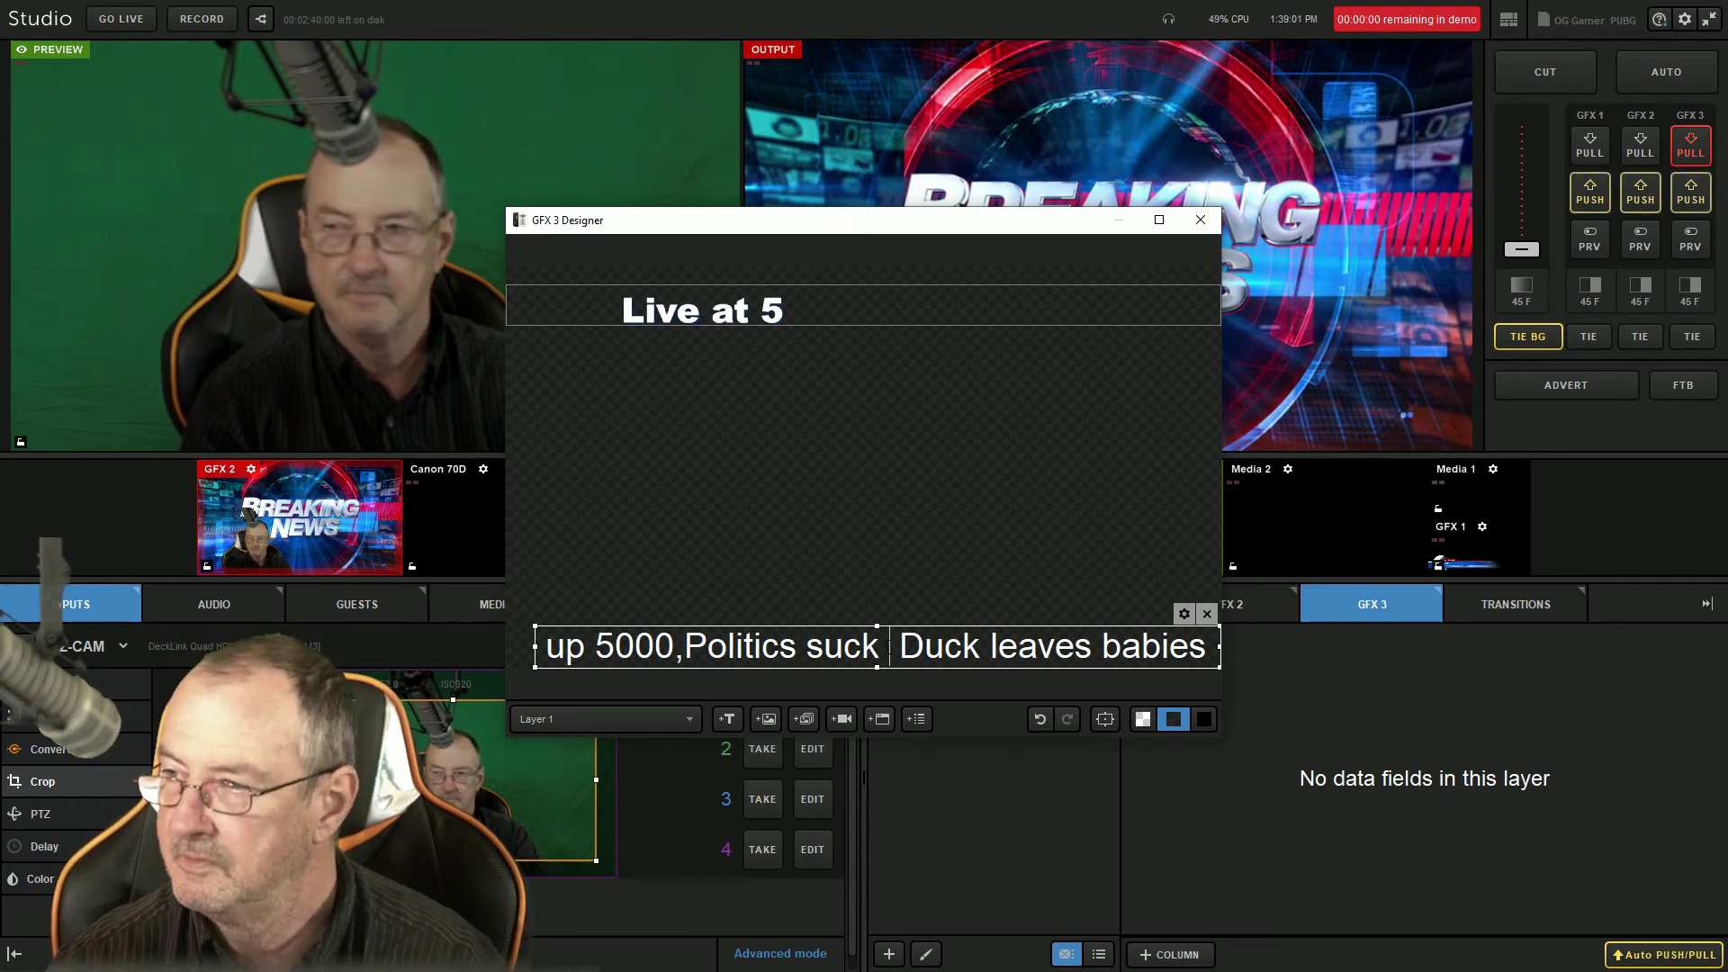
pyautogui.click(886, 646)
pyautogui.write(',')
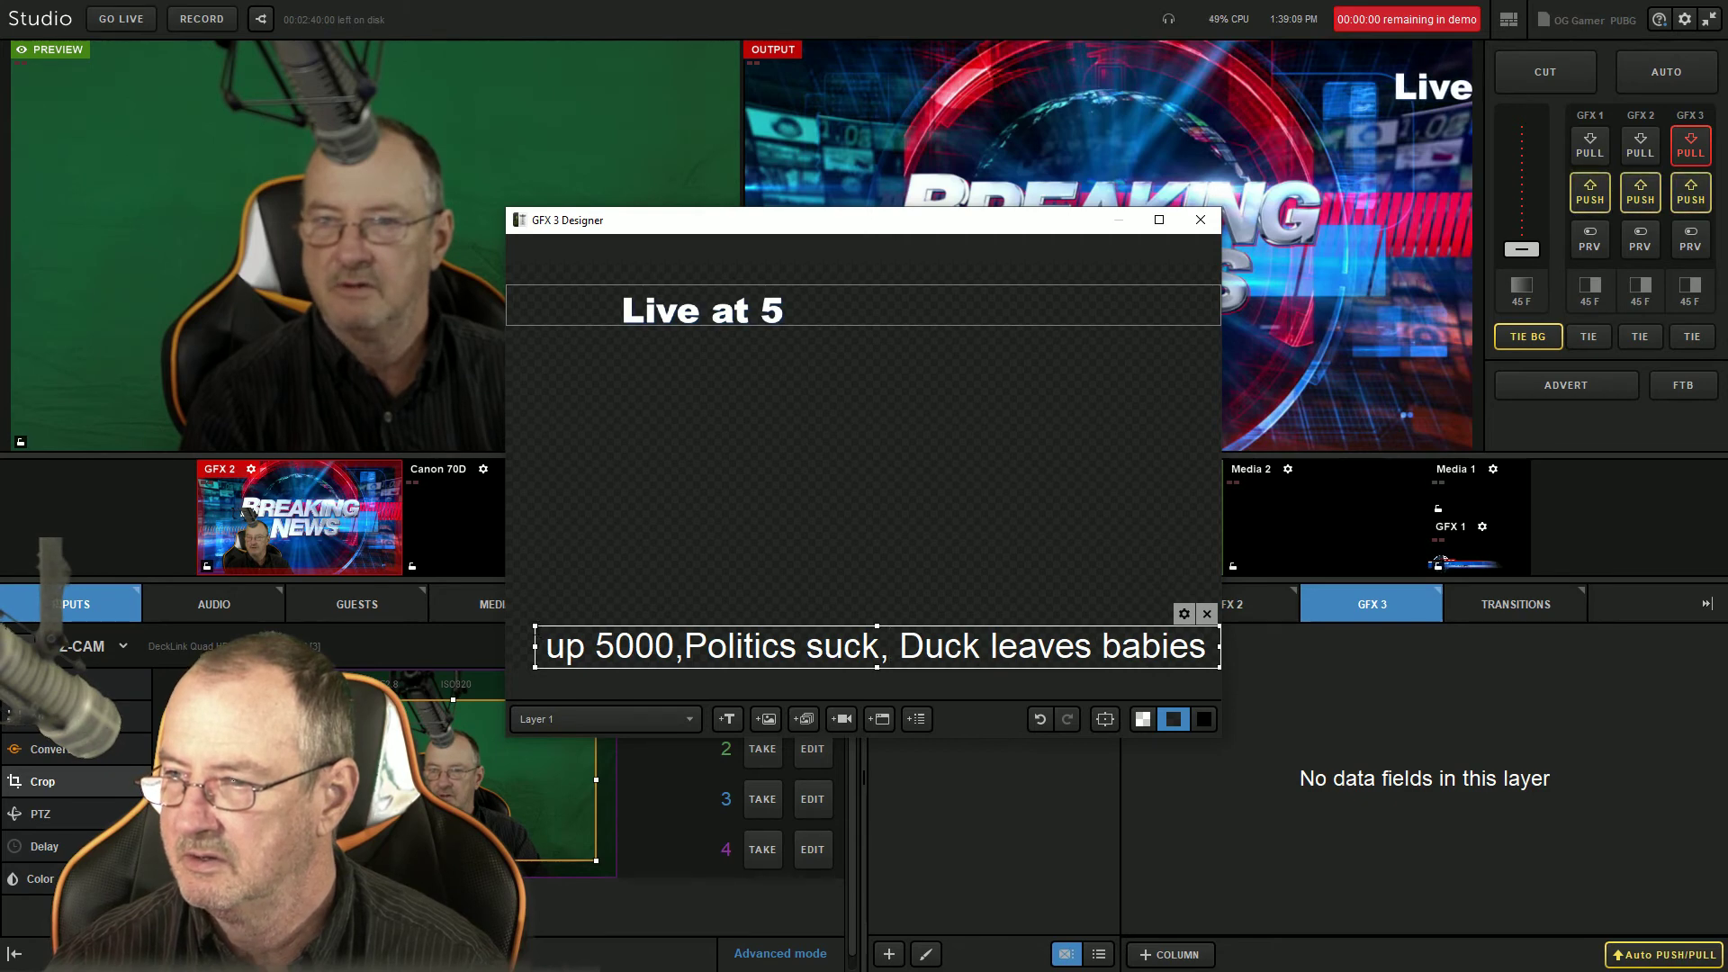
# Step: Reduce the headline text box's height slightly from its upper edge
pyautogui.write('Dow')
pyautogui.moveTo(540, 646); pyautogui.dragTo(611, 646)
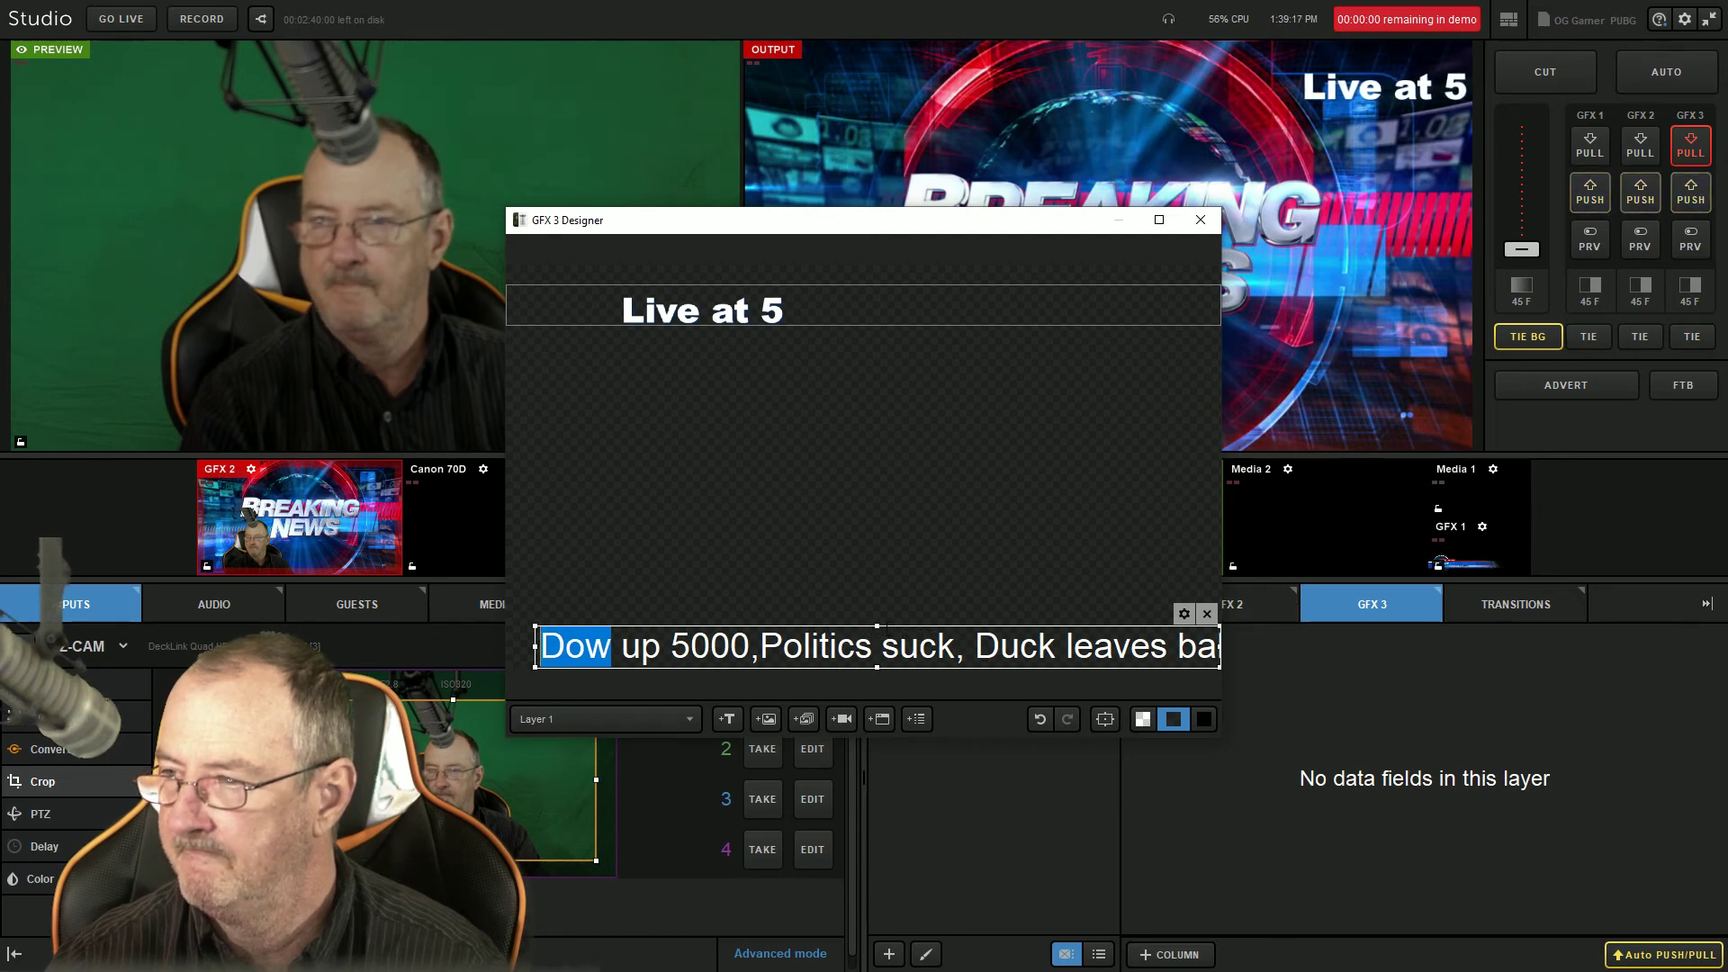
pyautogui.click(880, 630)
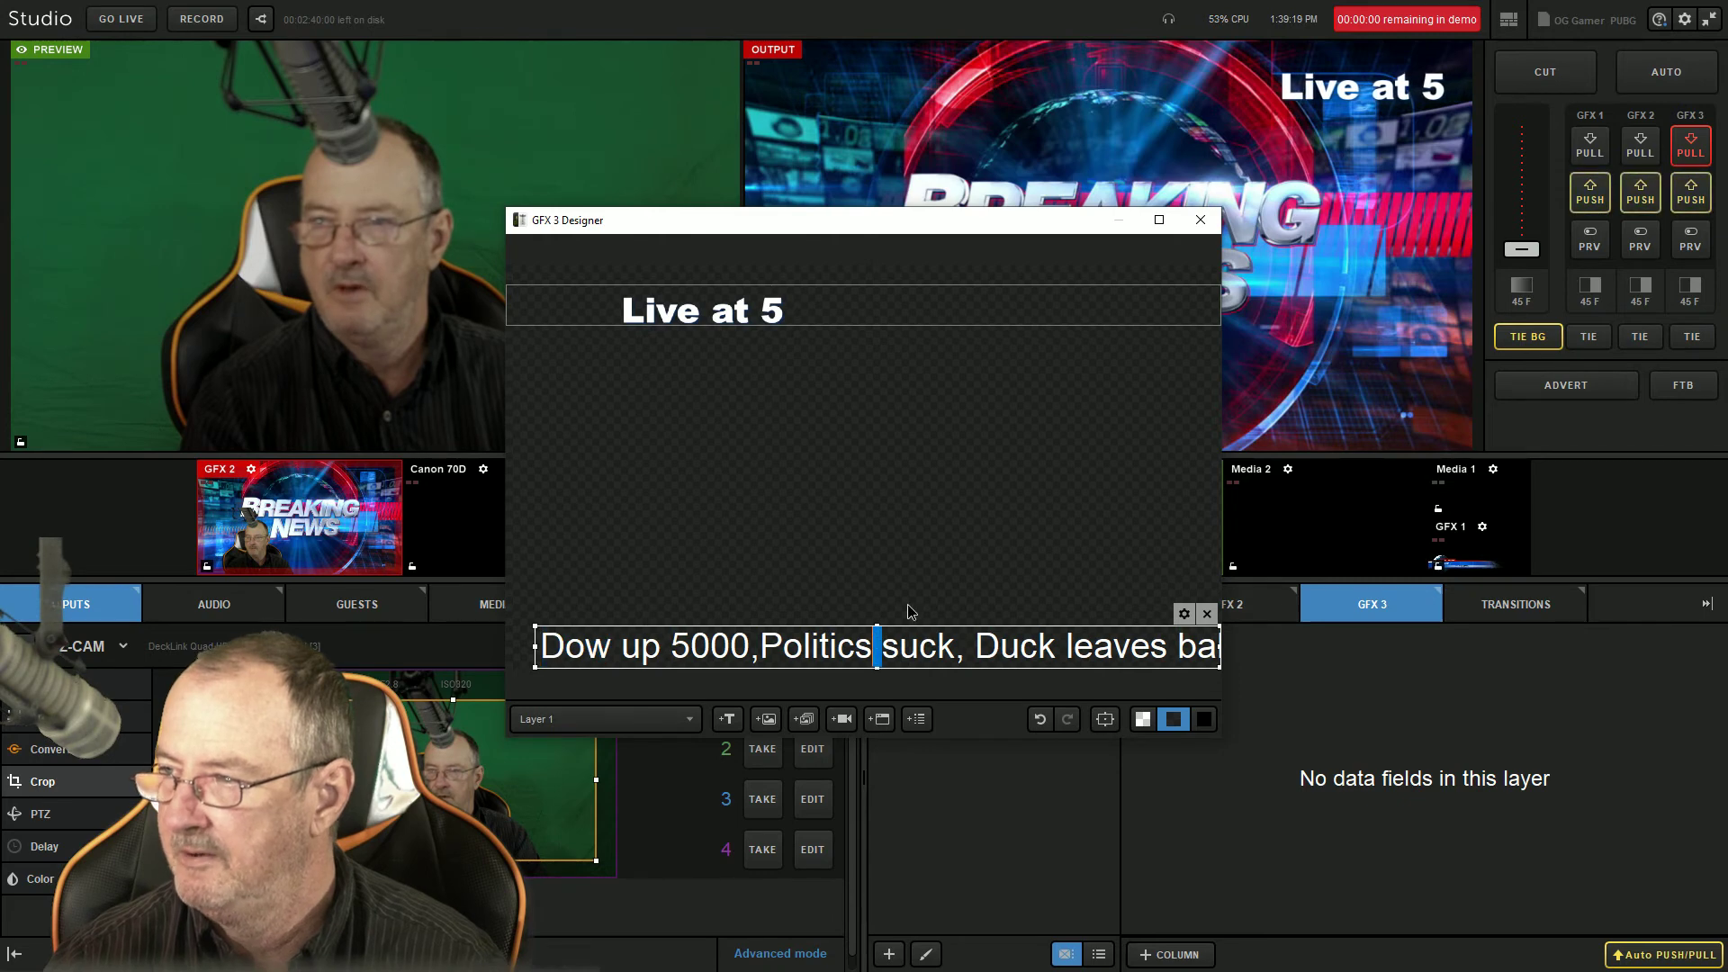
pyautogui.click(907, 611)
pyautogui.click(903, 650)
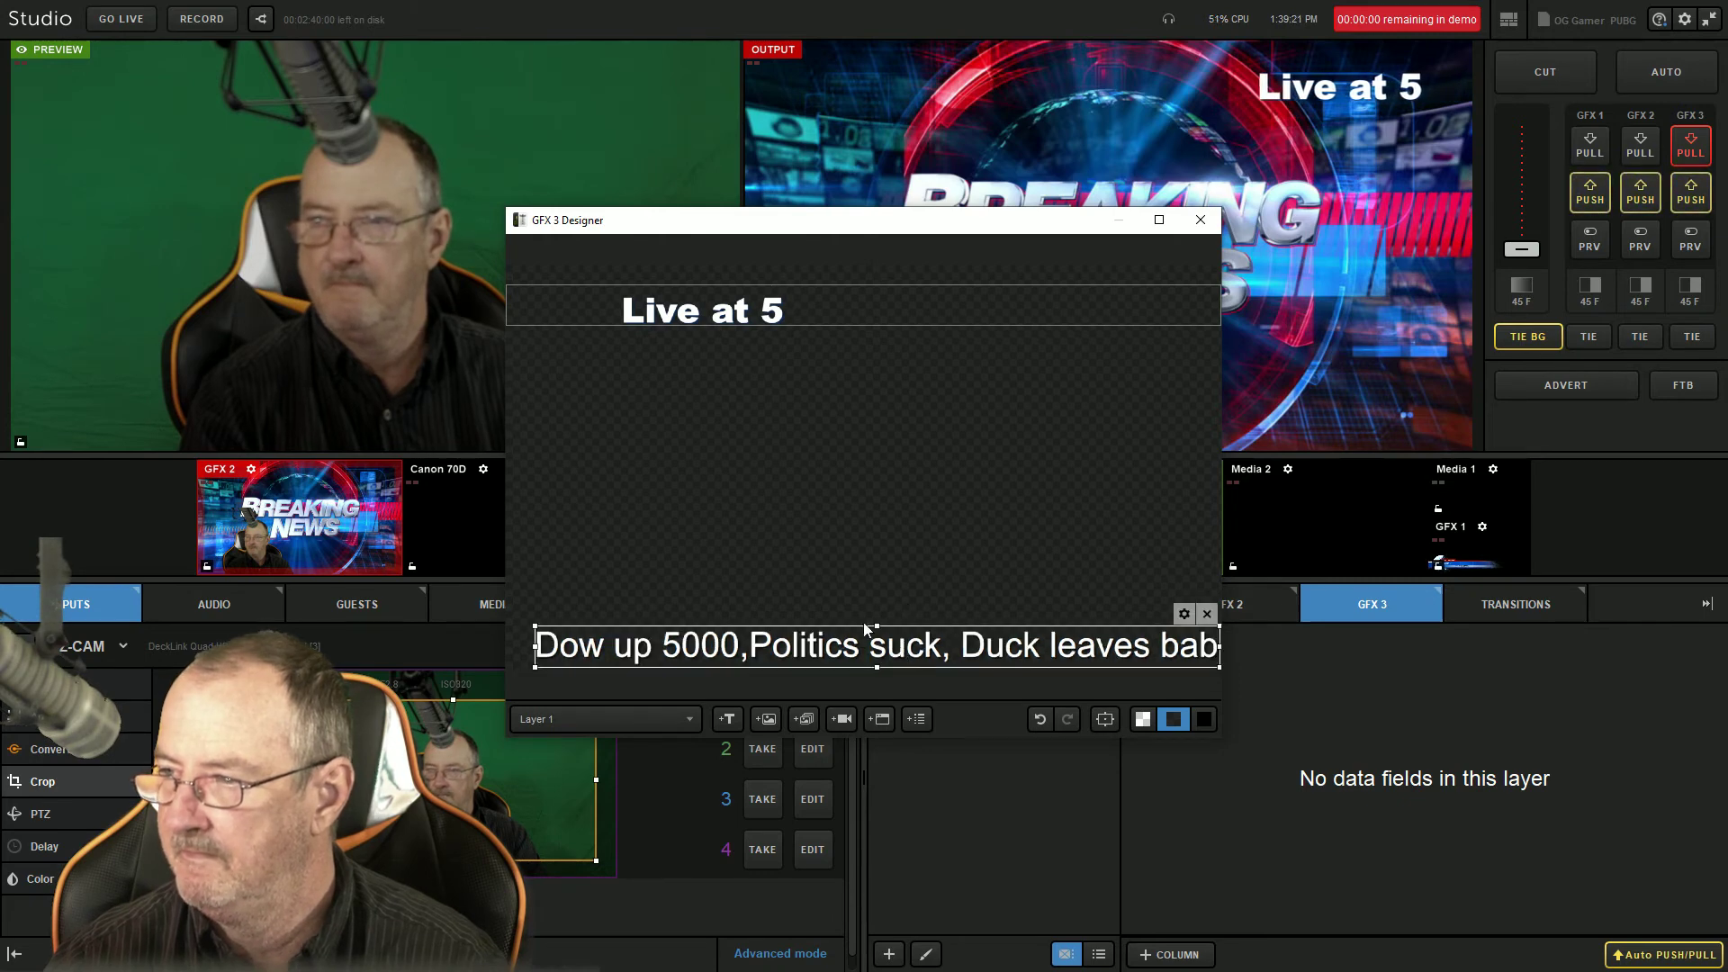
pyautogui.moveTo(877, 627); pyautogui.dragTo(878, 633)
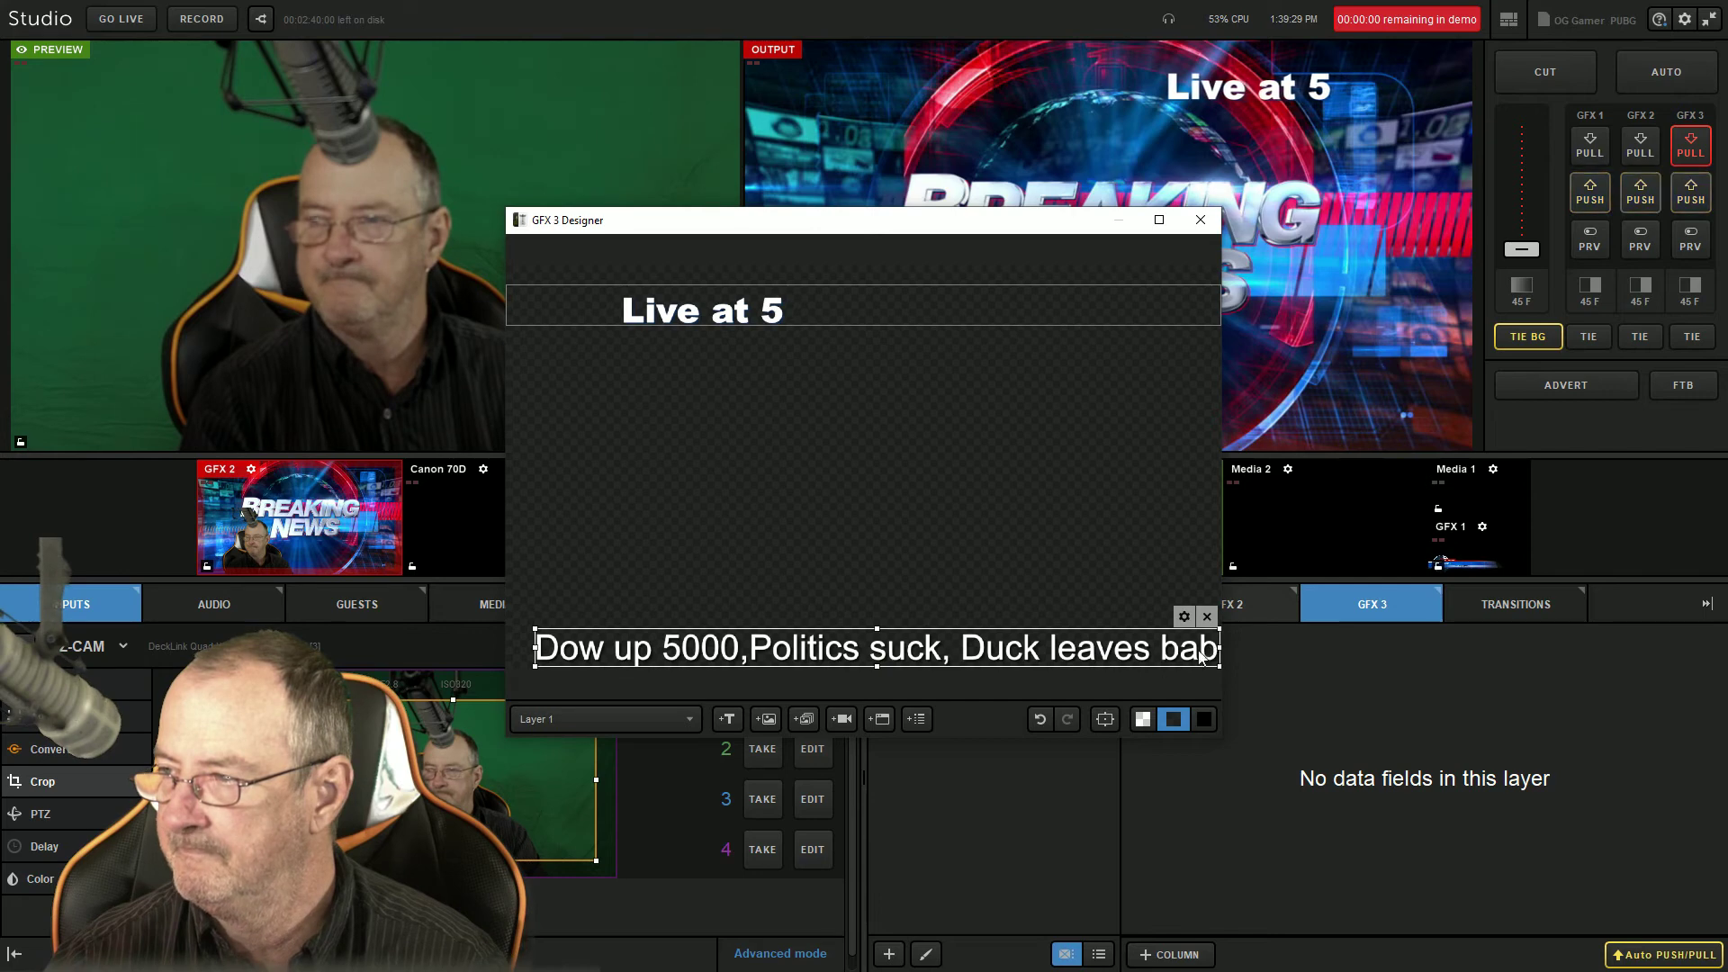
# Step: Append a long row of periods after "babies" at the end of the headline text
pyautogui.click(1154, 657)
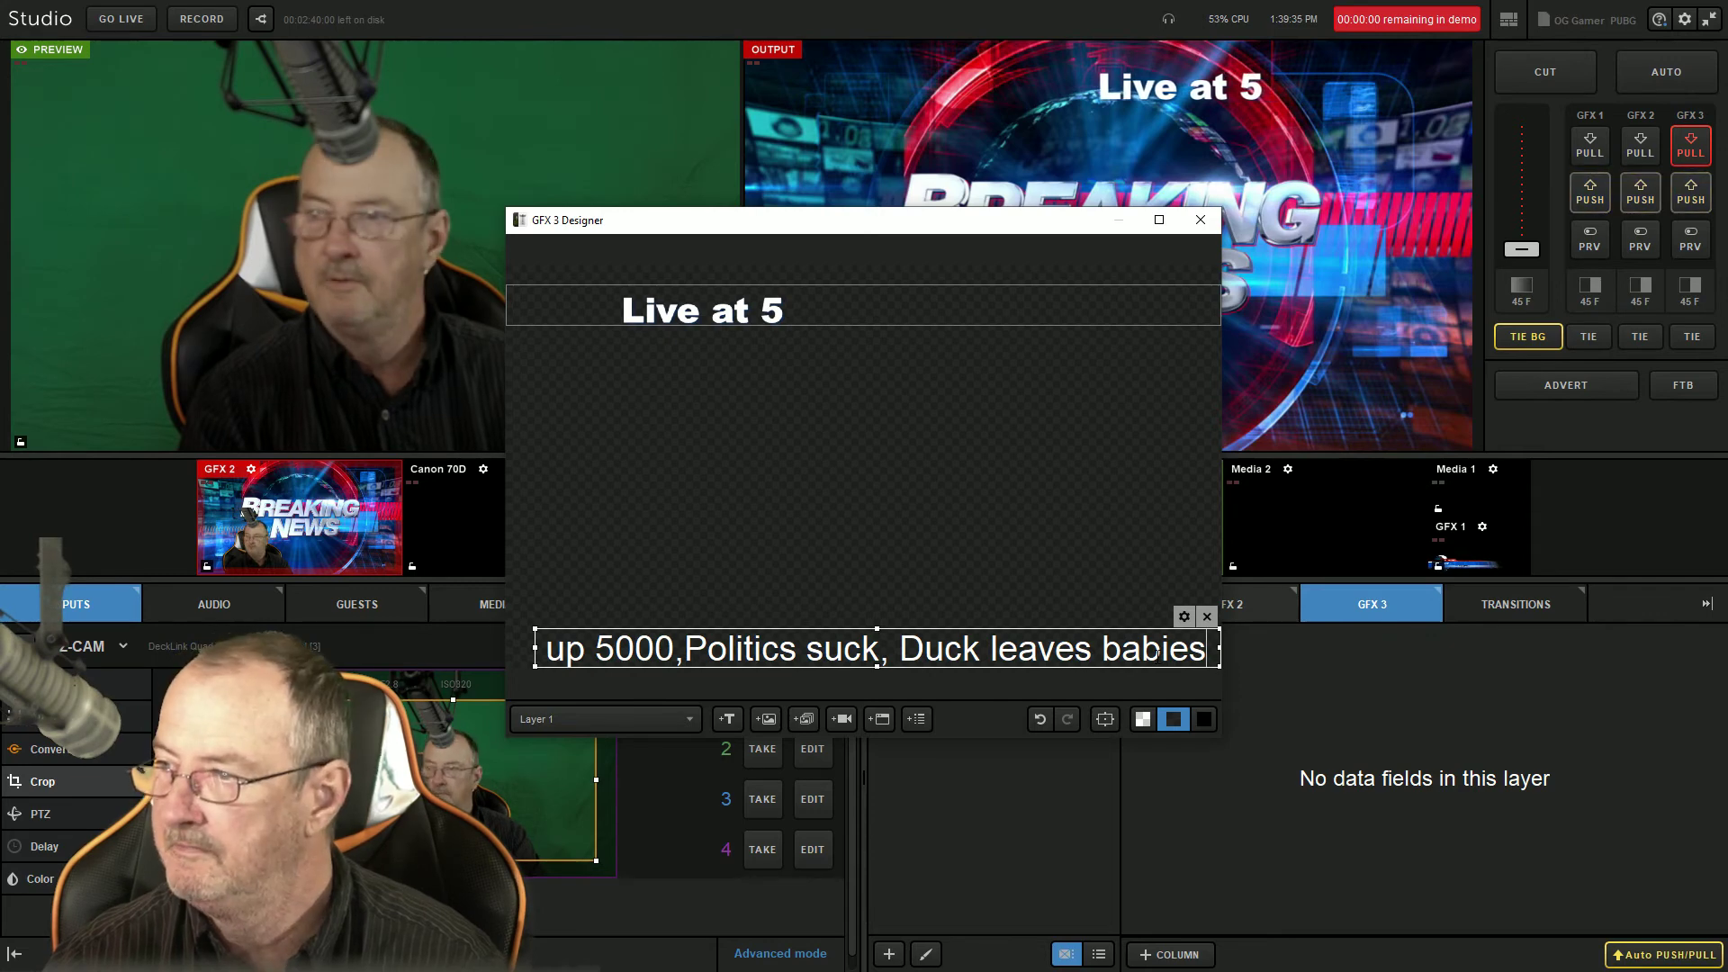
pyautogui.write('..')
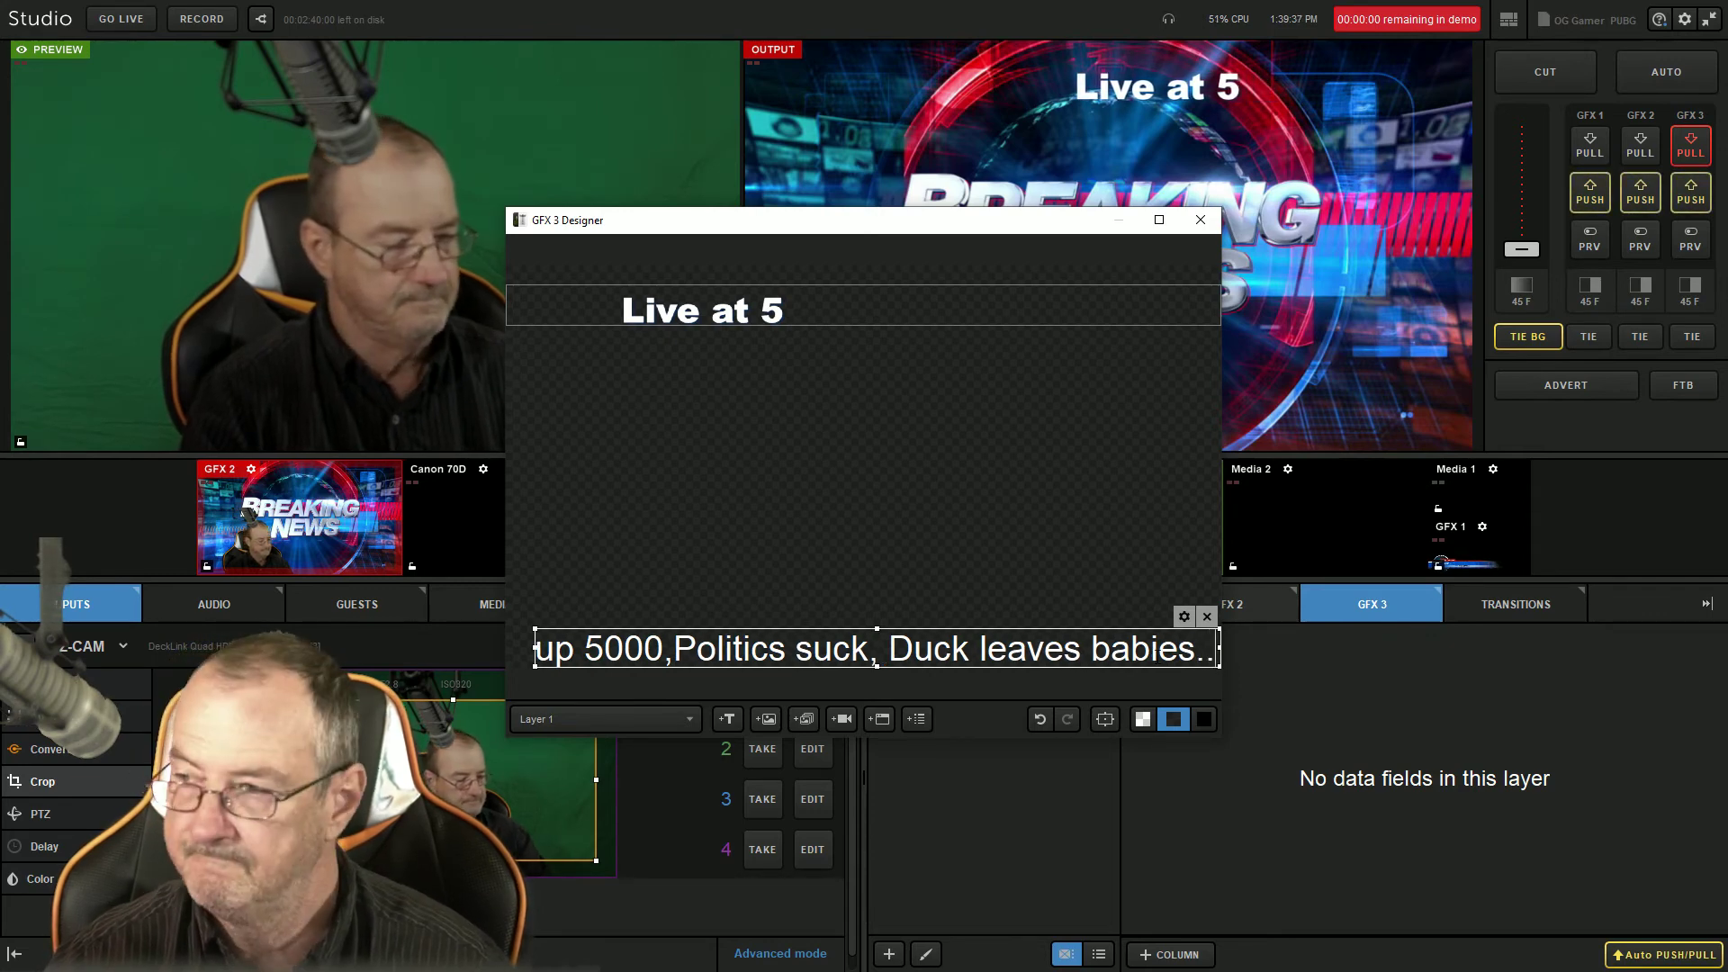
pyautogui.write('...........')
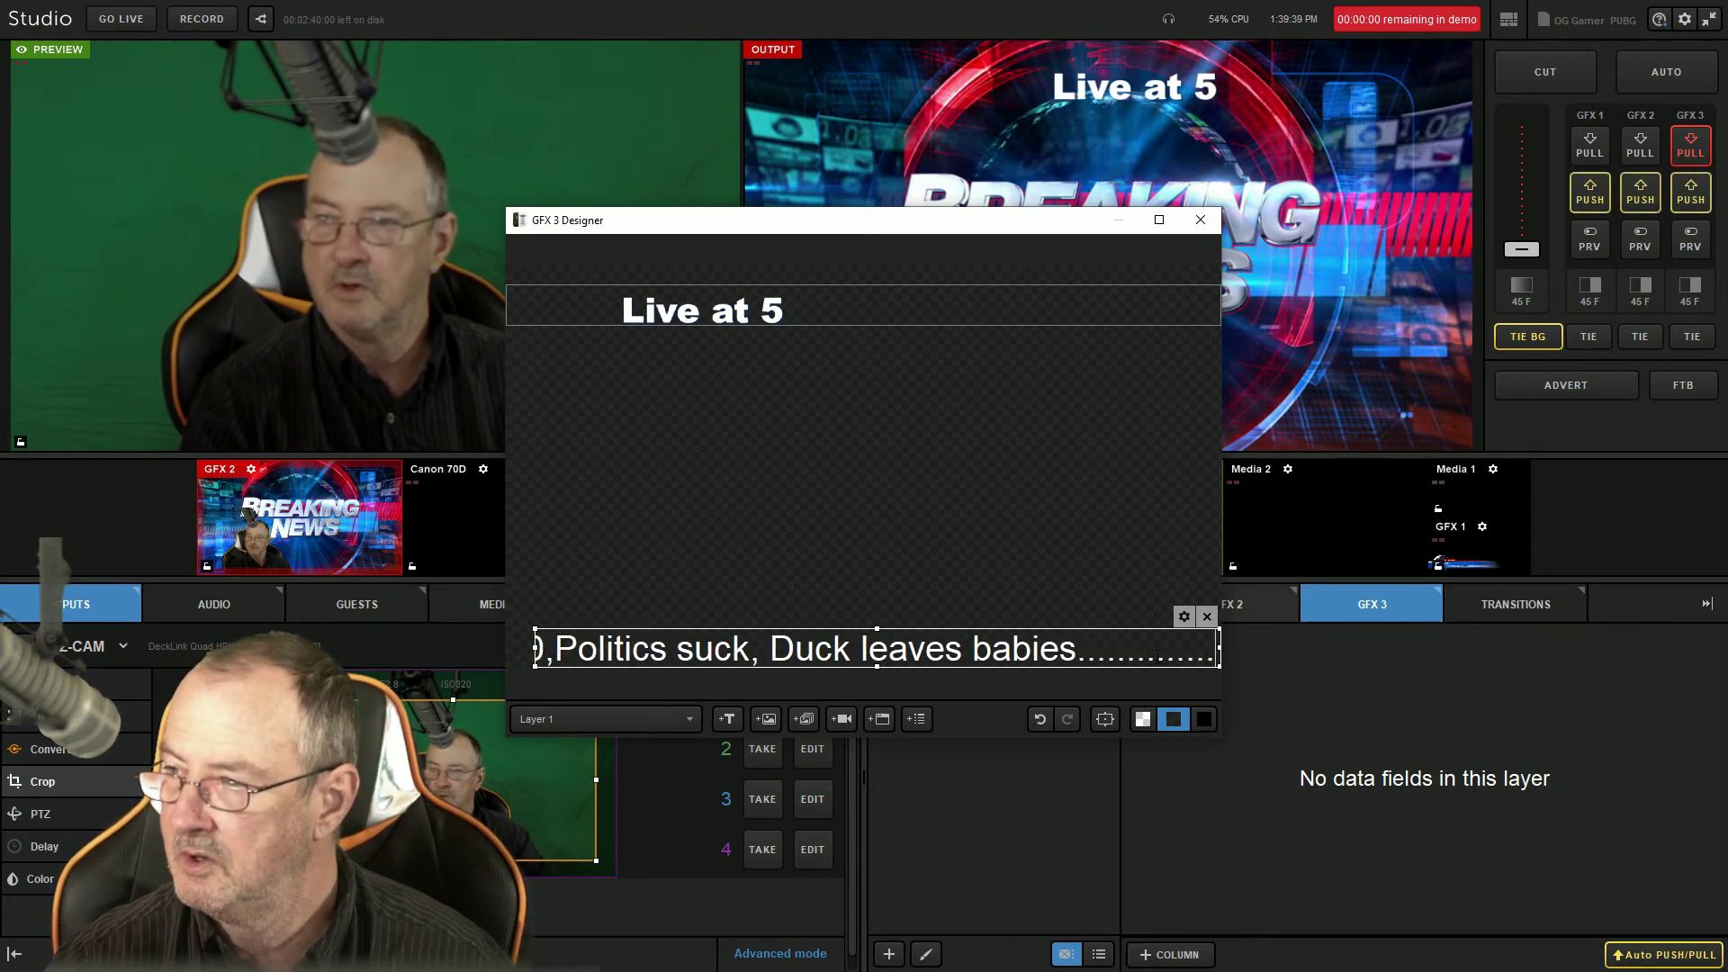
pyautogui.write('.....')
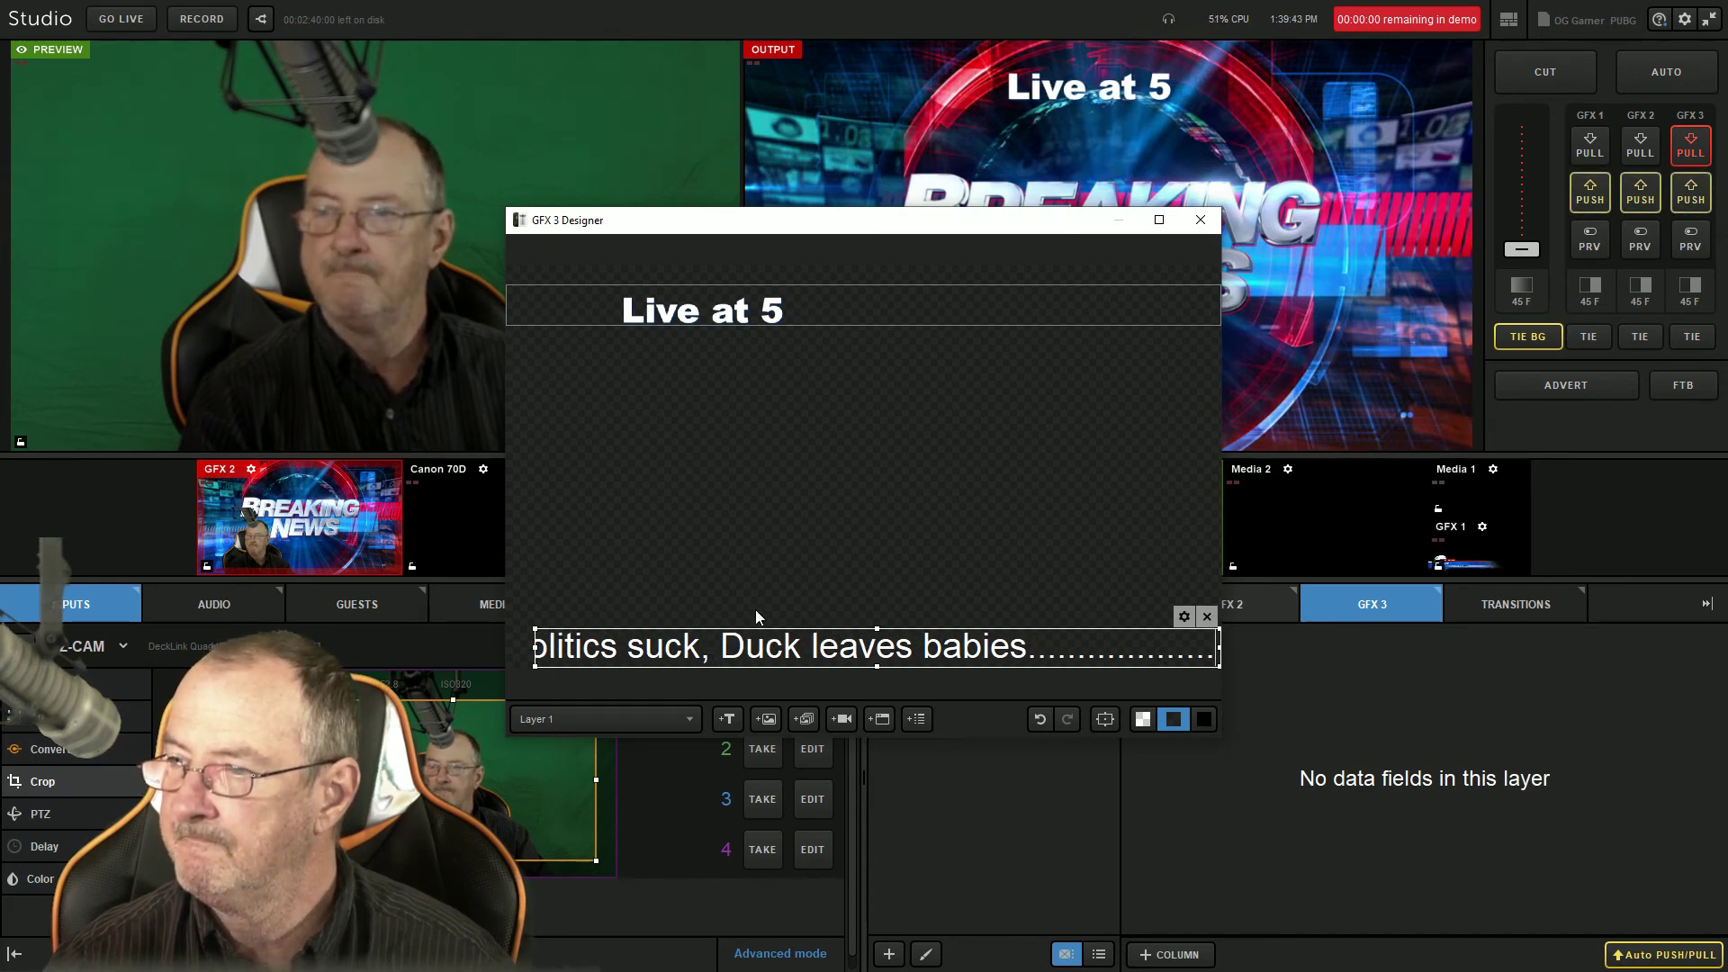
# Step: Enable right-to-left scrolling for the headline text and raise its scroll speed slightly above the minimum
pyautogui.click(1181, 619)
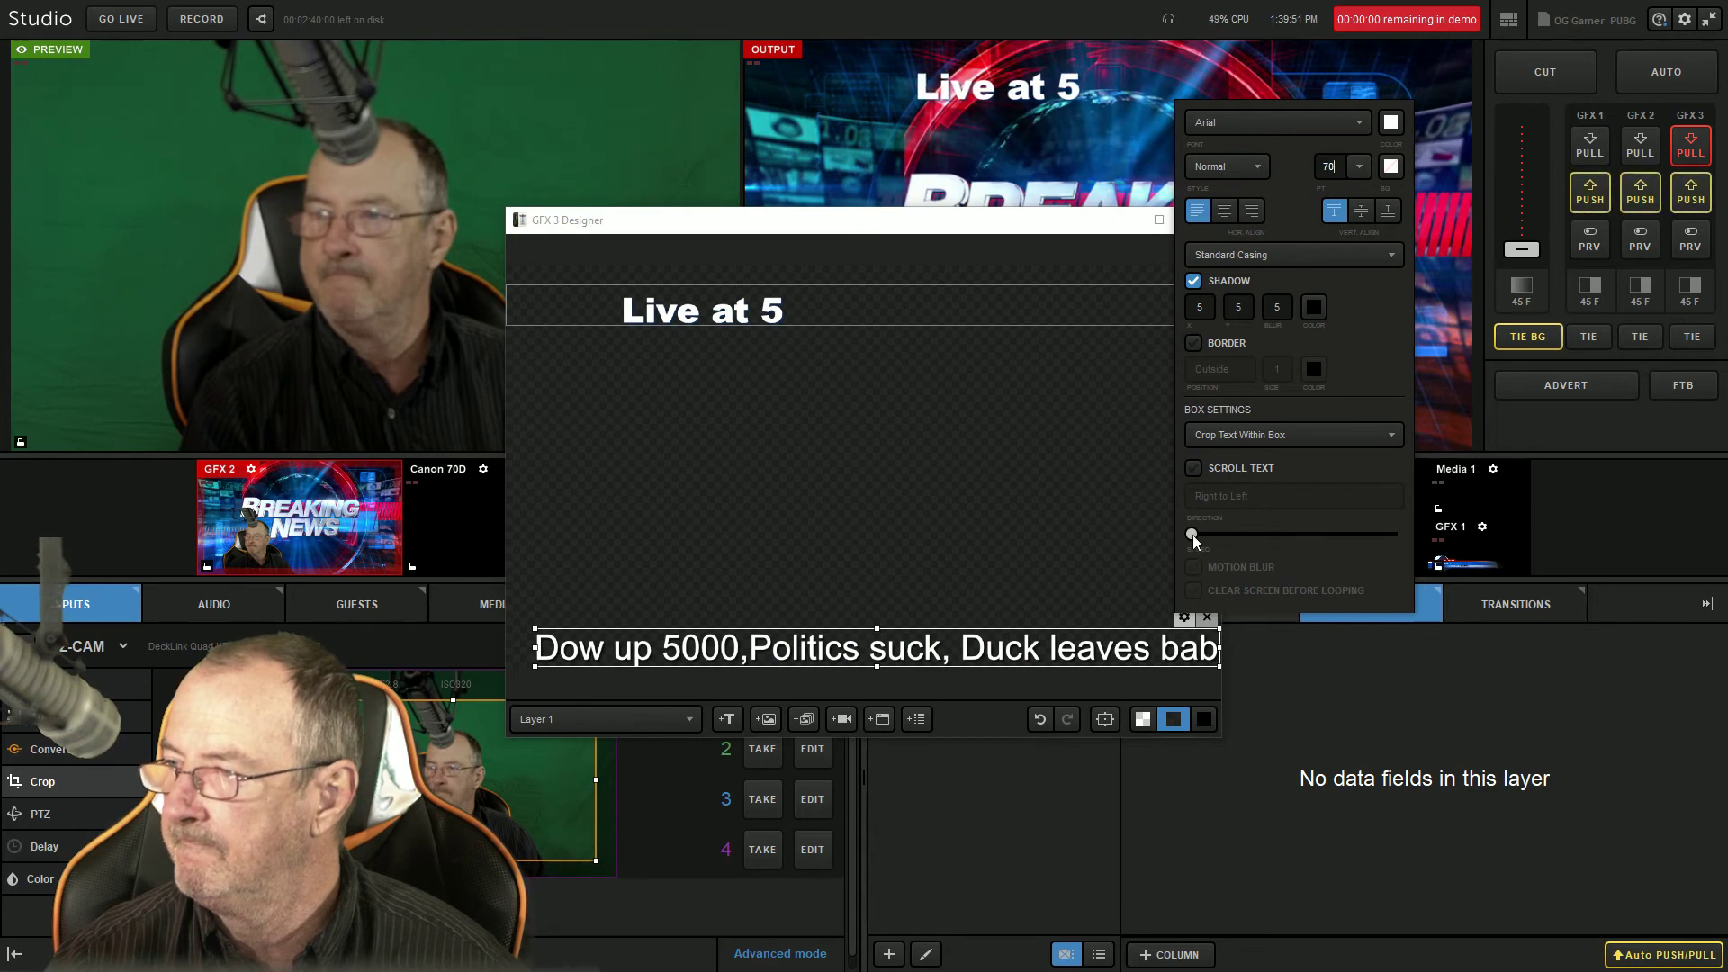
pyautogui.click(1195, 468)
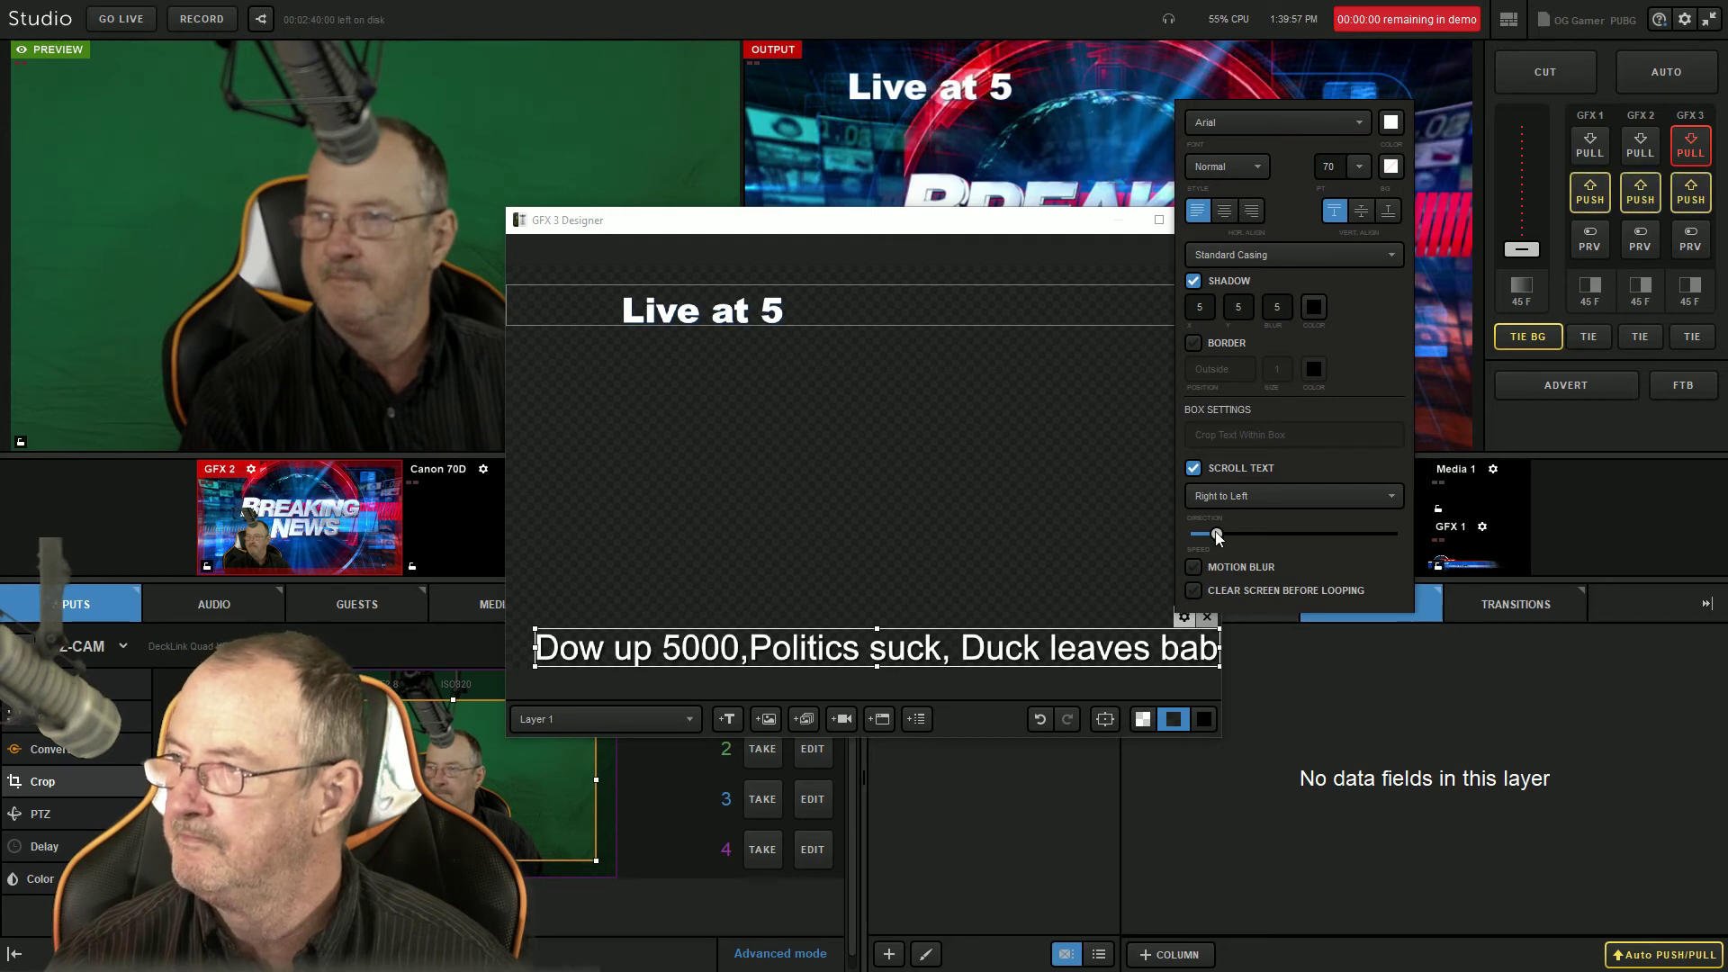
pyautogui.click(1152, 450)
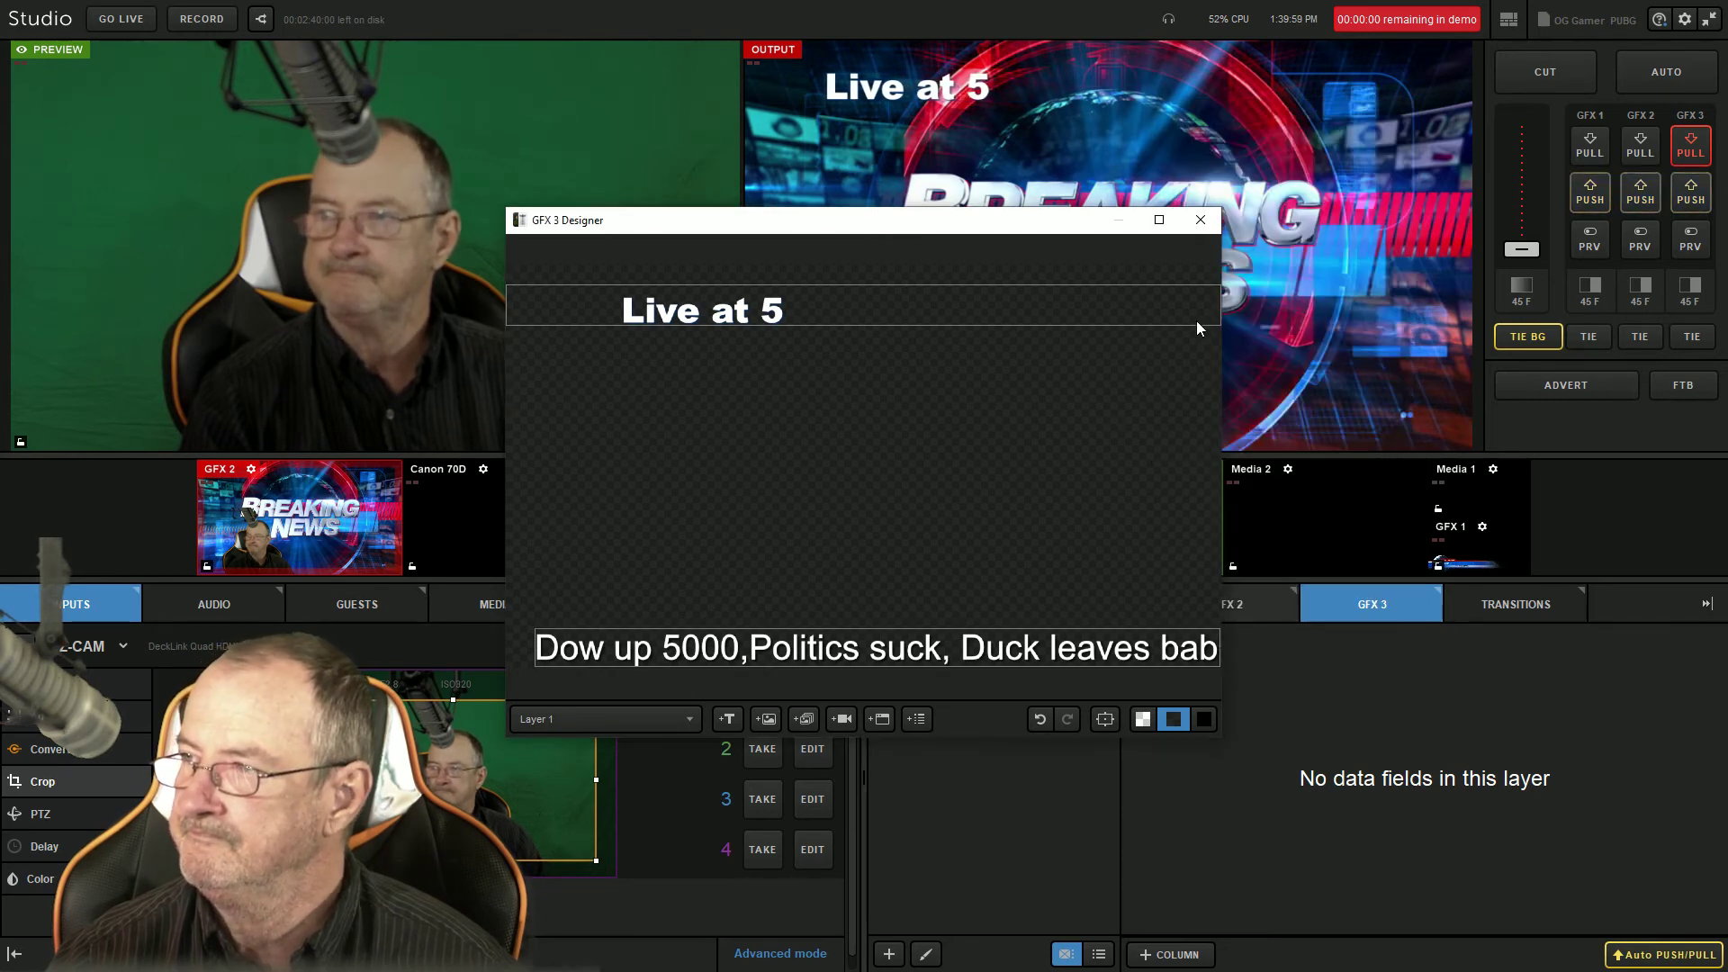
# Step: Close the designer, remove GFX 3 from the output, and push it again with the headline ticker added
pyautogui.click(1200, 220)
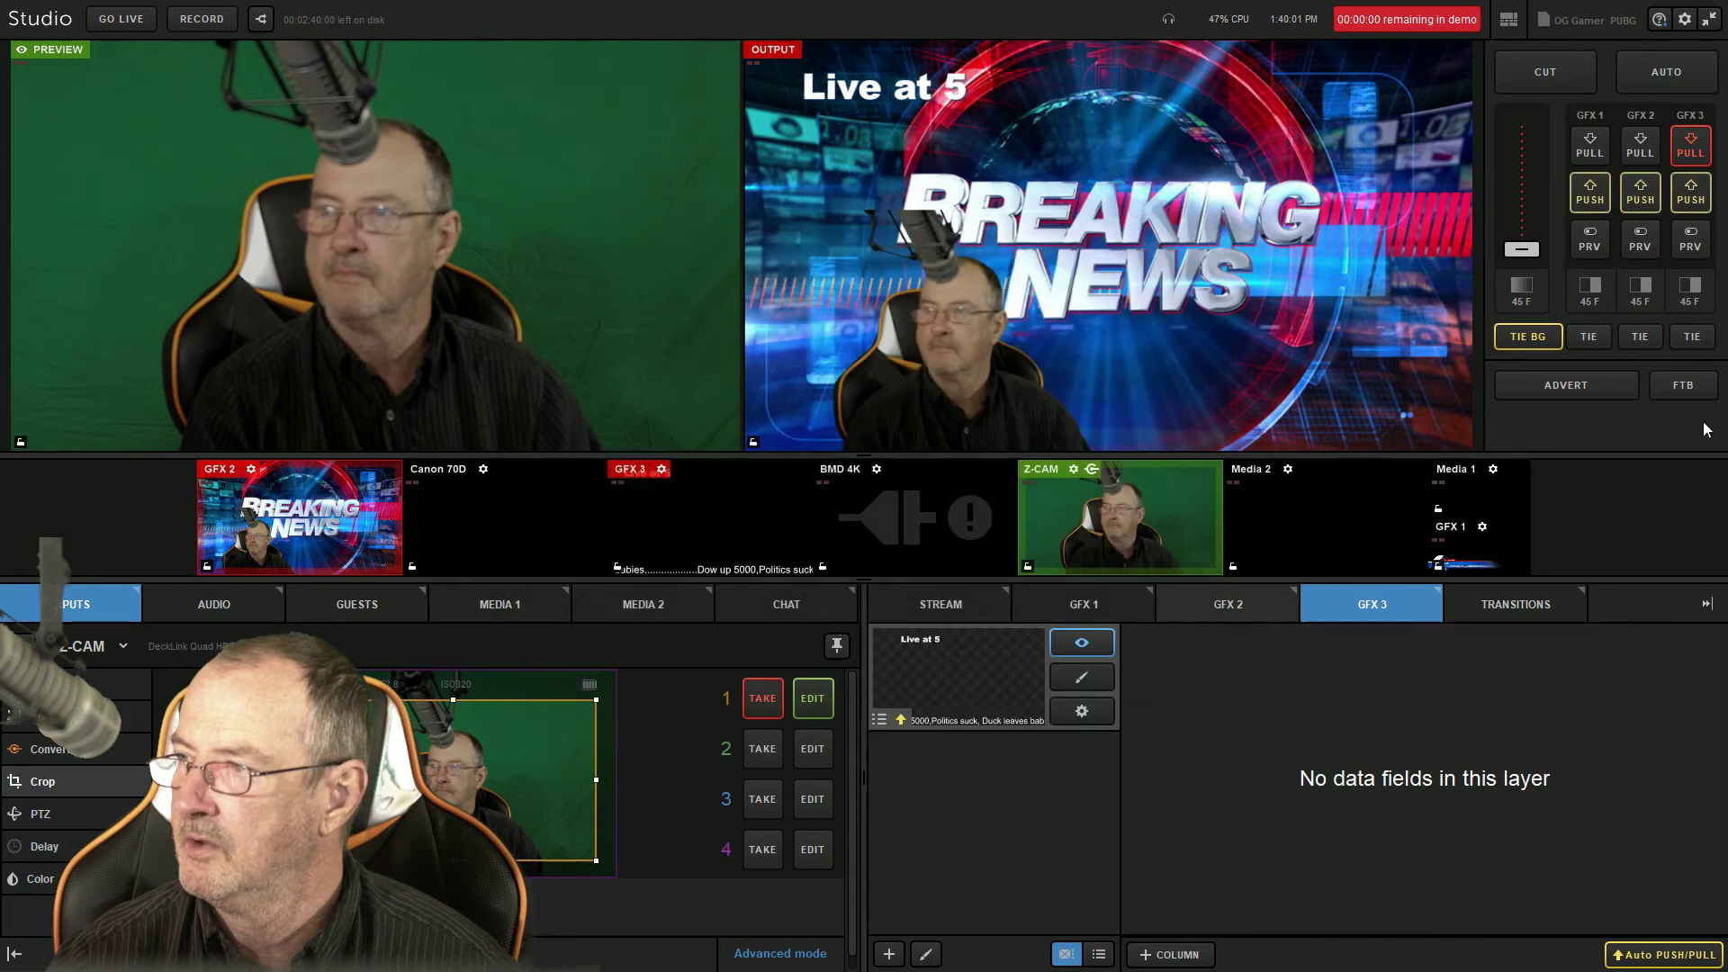
pyautogui.click(1707, 153)
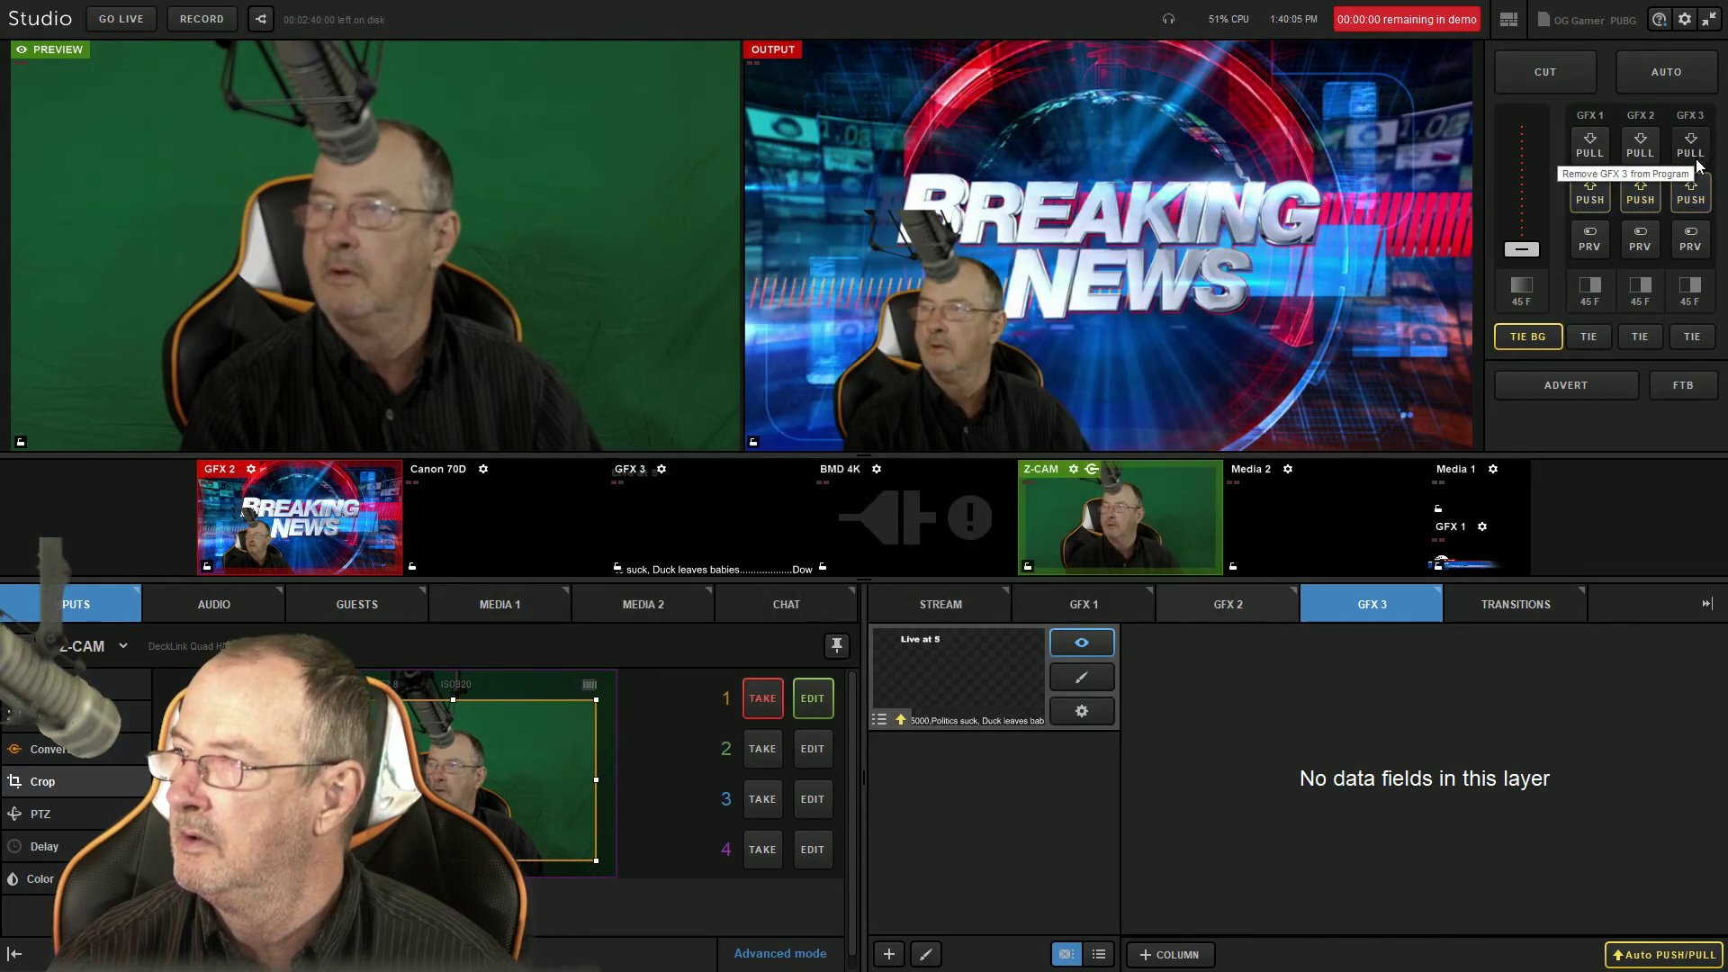
pyautogui.click(1688, 208)
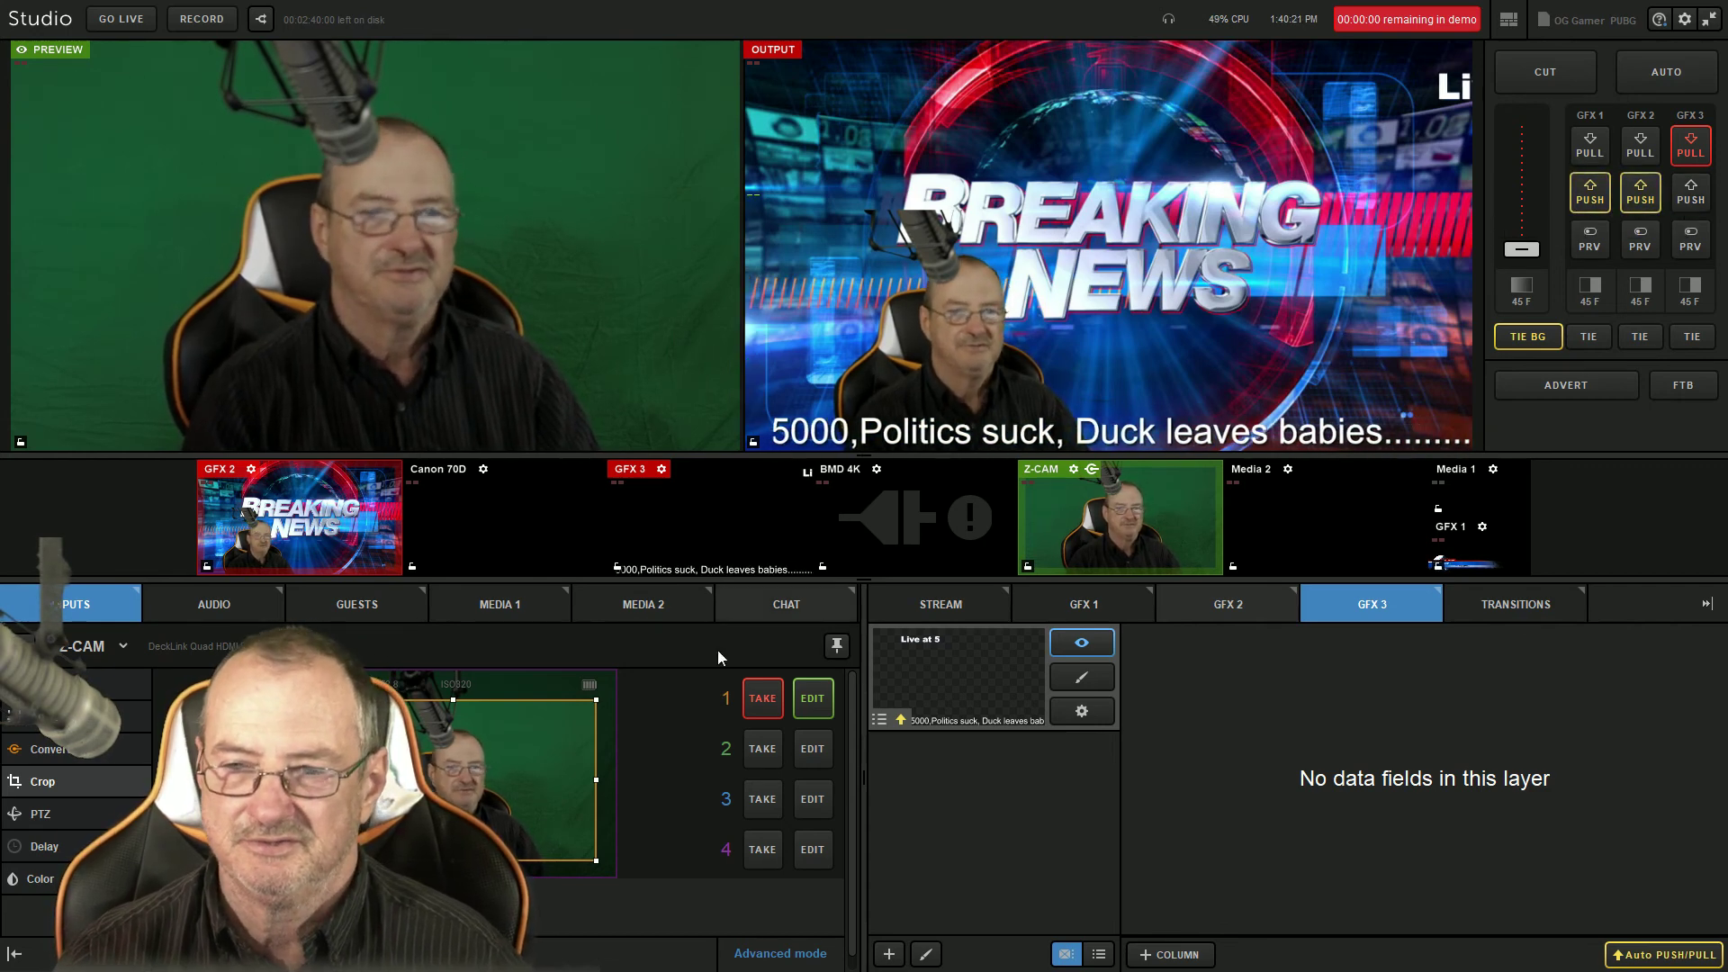
# Step: Reopen the GFX 3 layer in the designer and lower the headline ticker's scroll speed slightly
pyautogui.click(1065, 677)
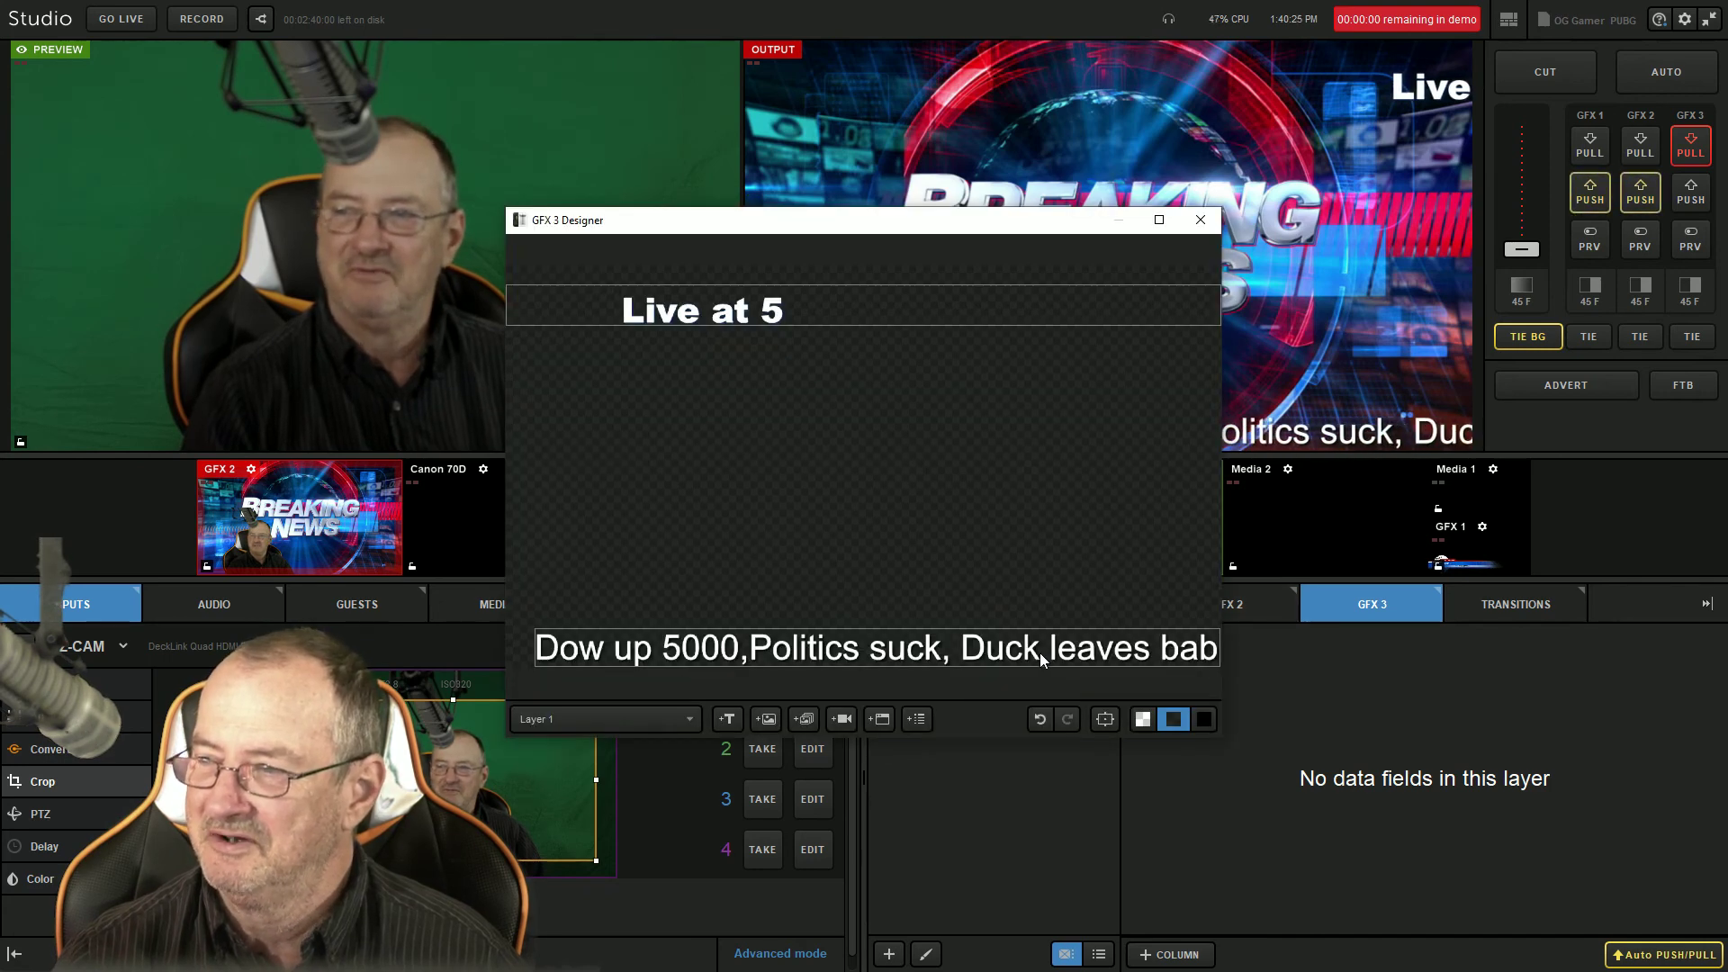
pyautogui.click(1039, 651)
pyautogui.click(1190, 603)
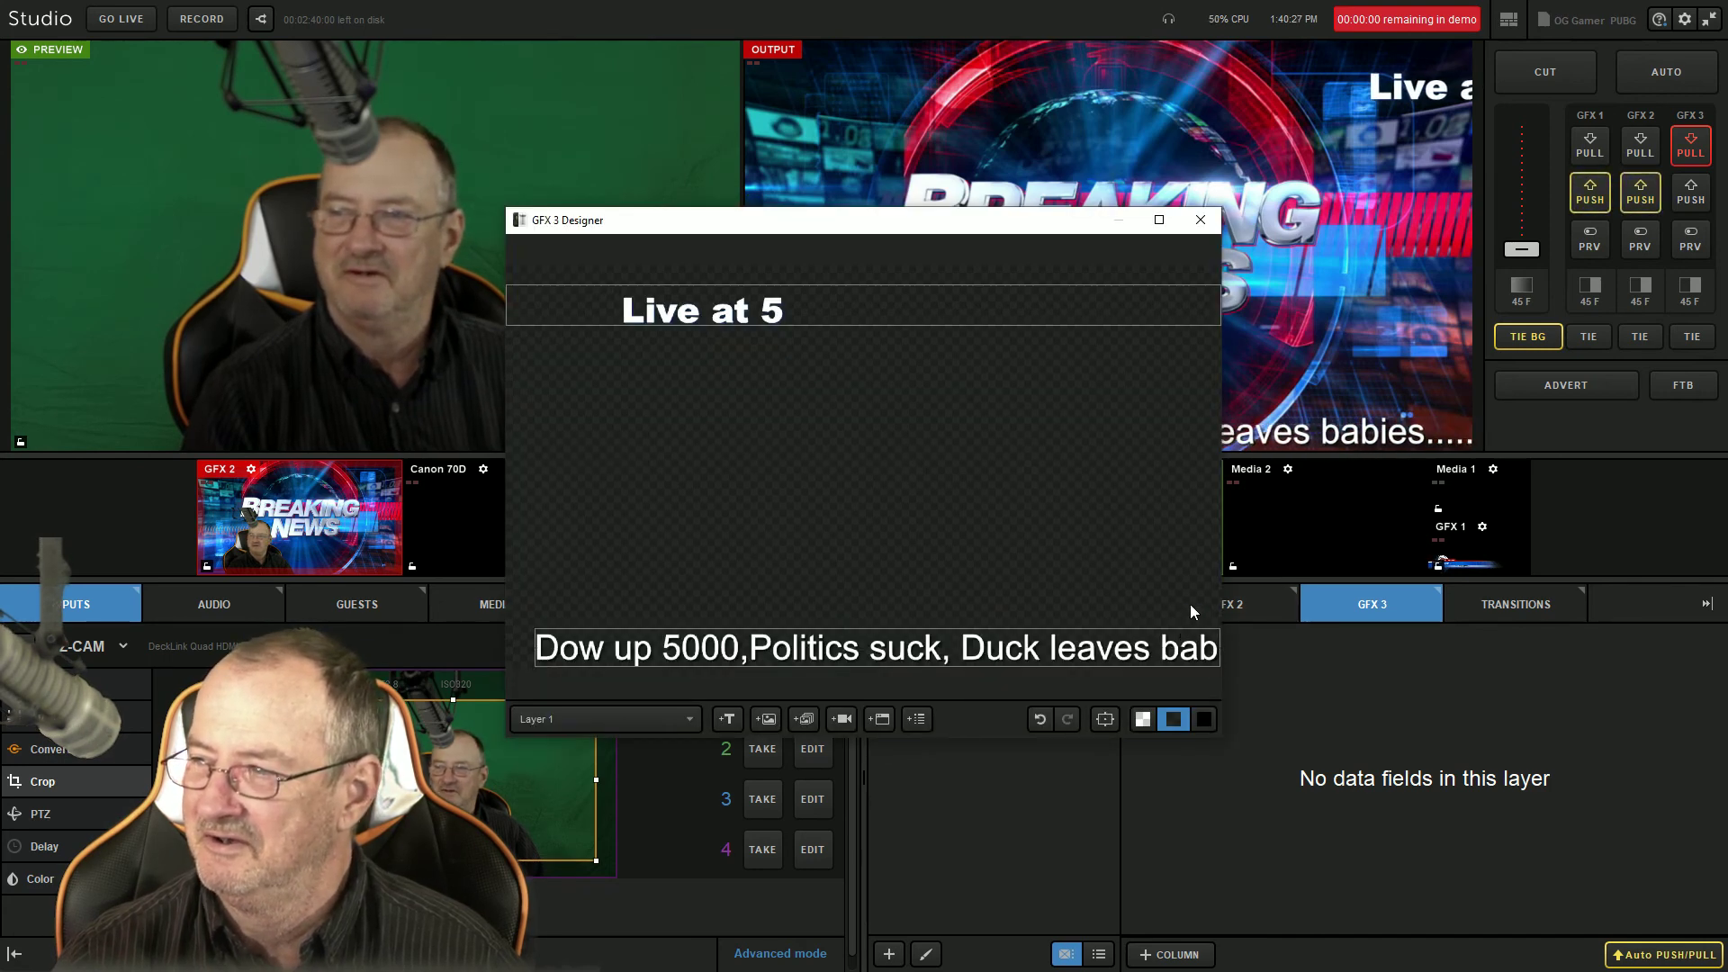
pyautogui.click(1174, 660)
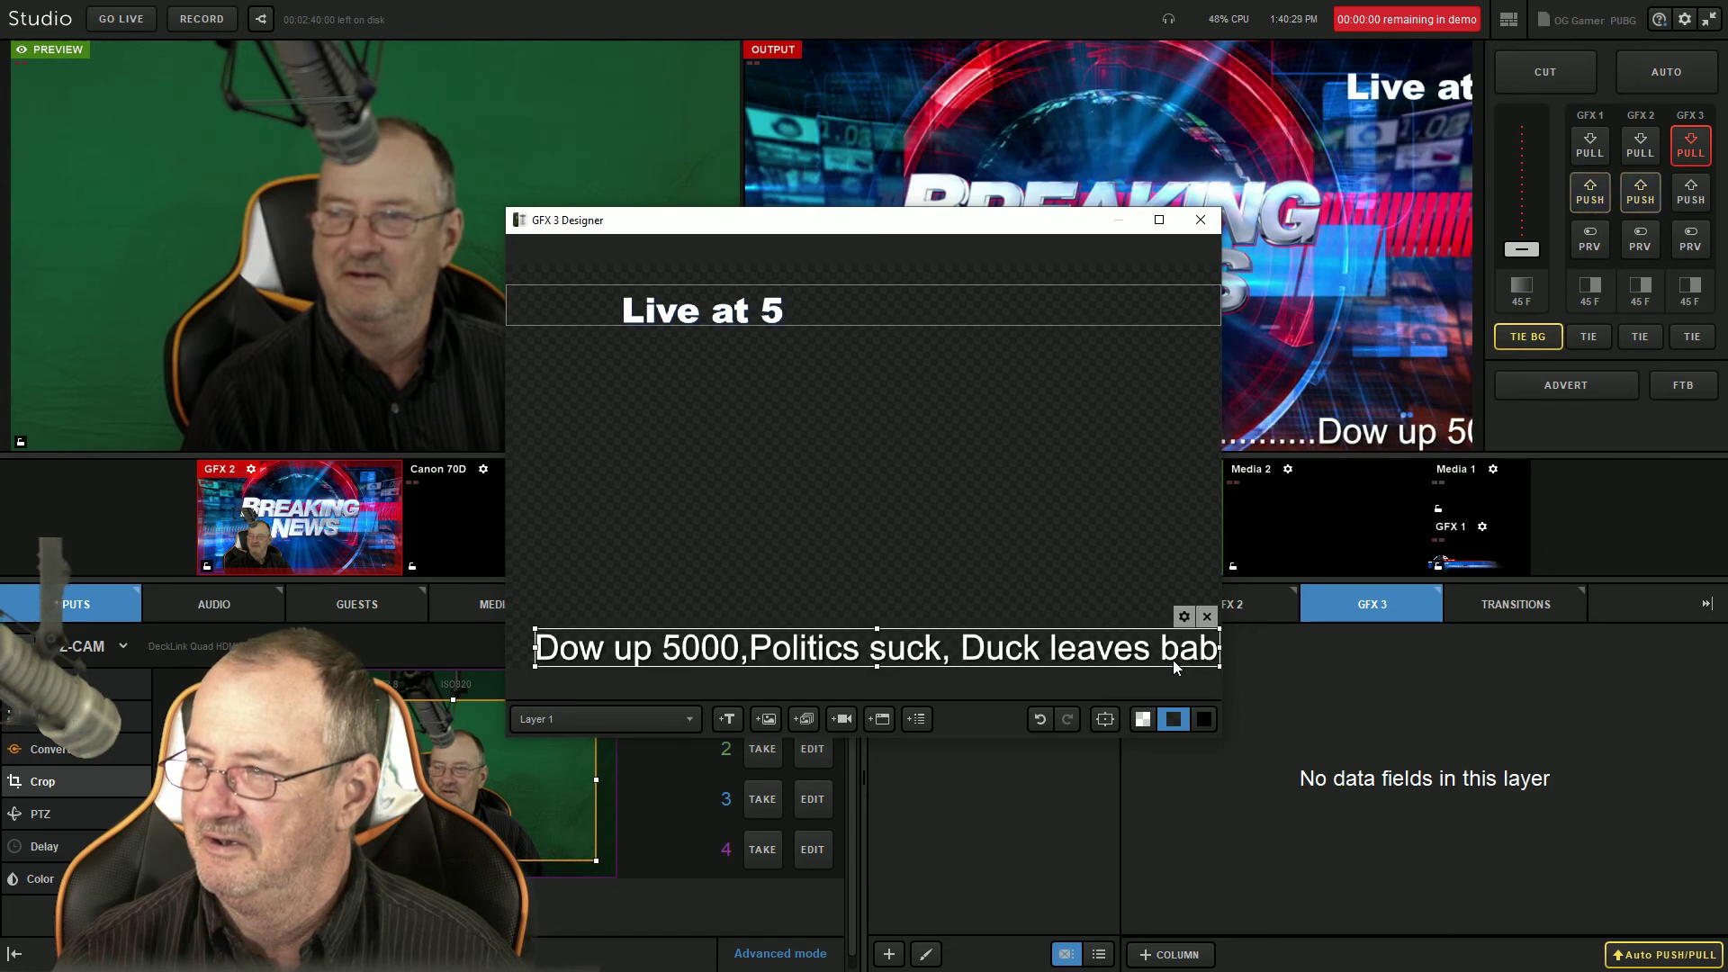
pyautogui.click(1174, 660)
pyautogui.click(1183, 617)
pyautogui.click(1184, 617)
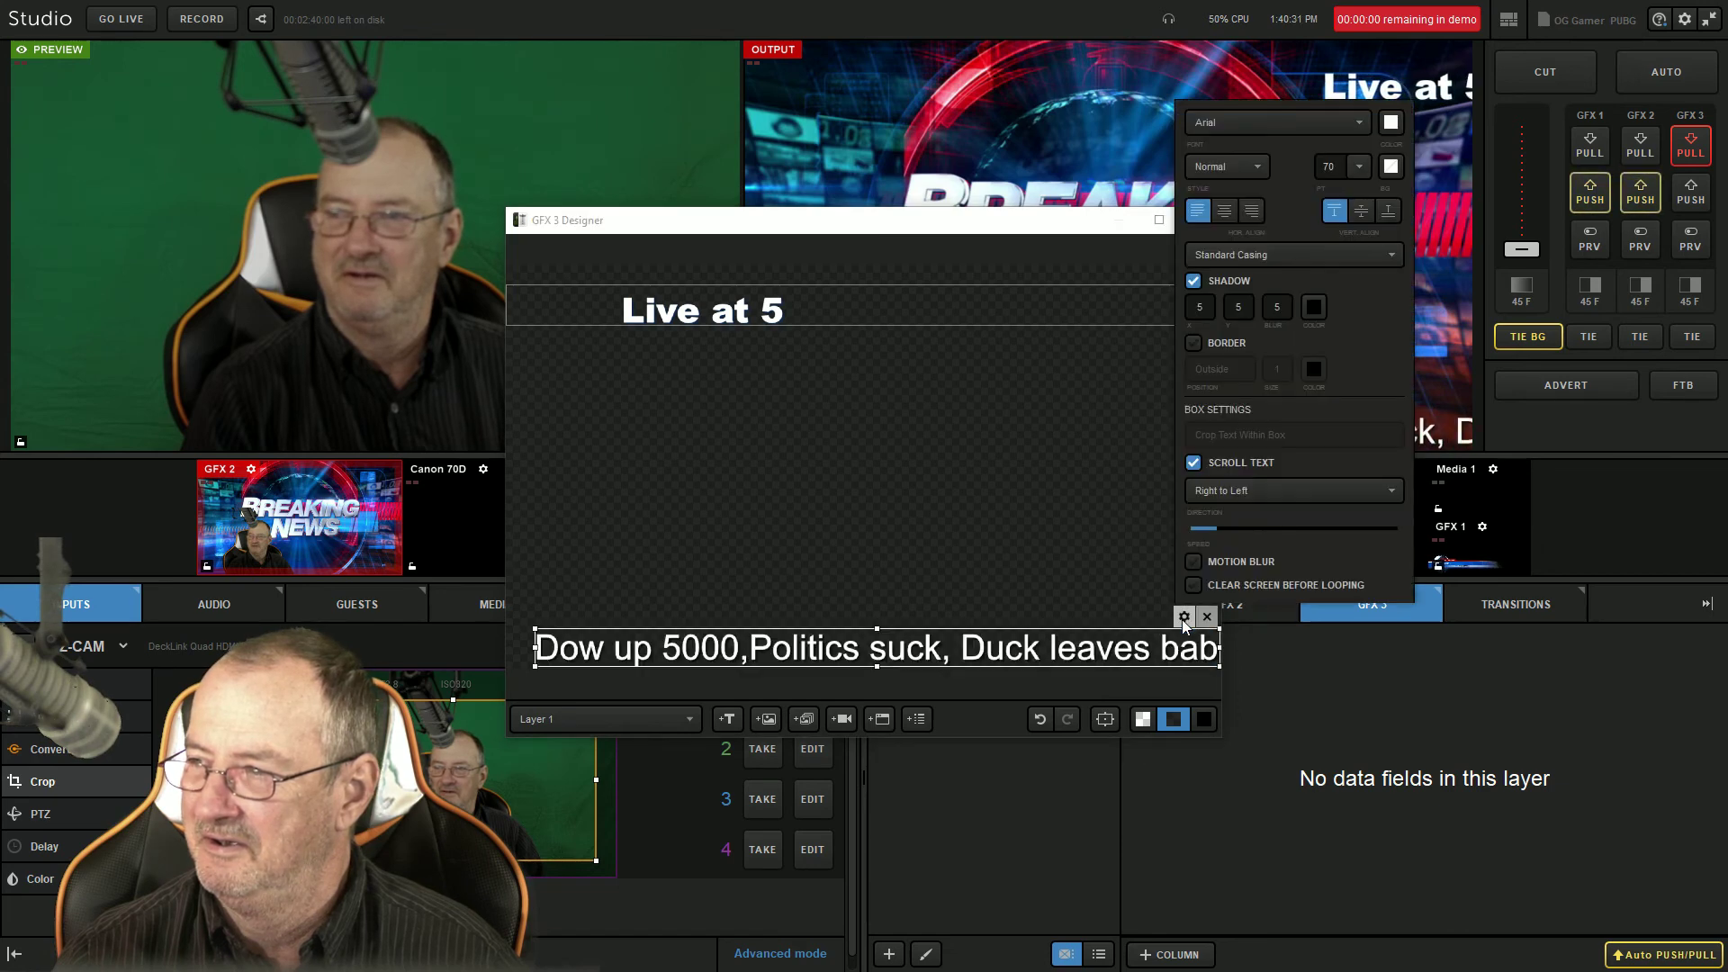
pyautogui.click(1212, 529)
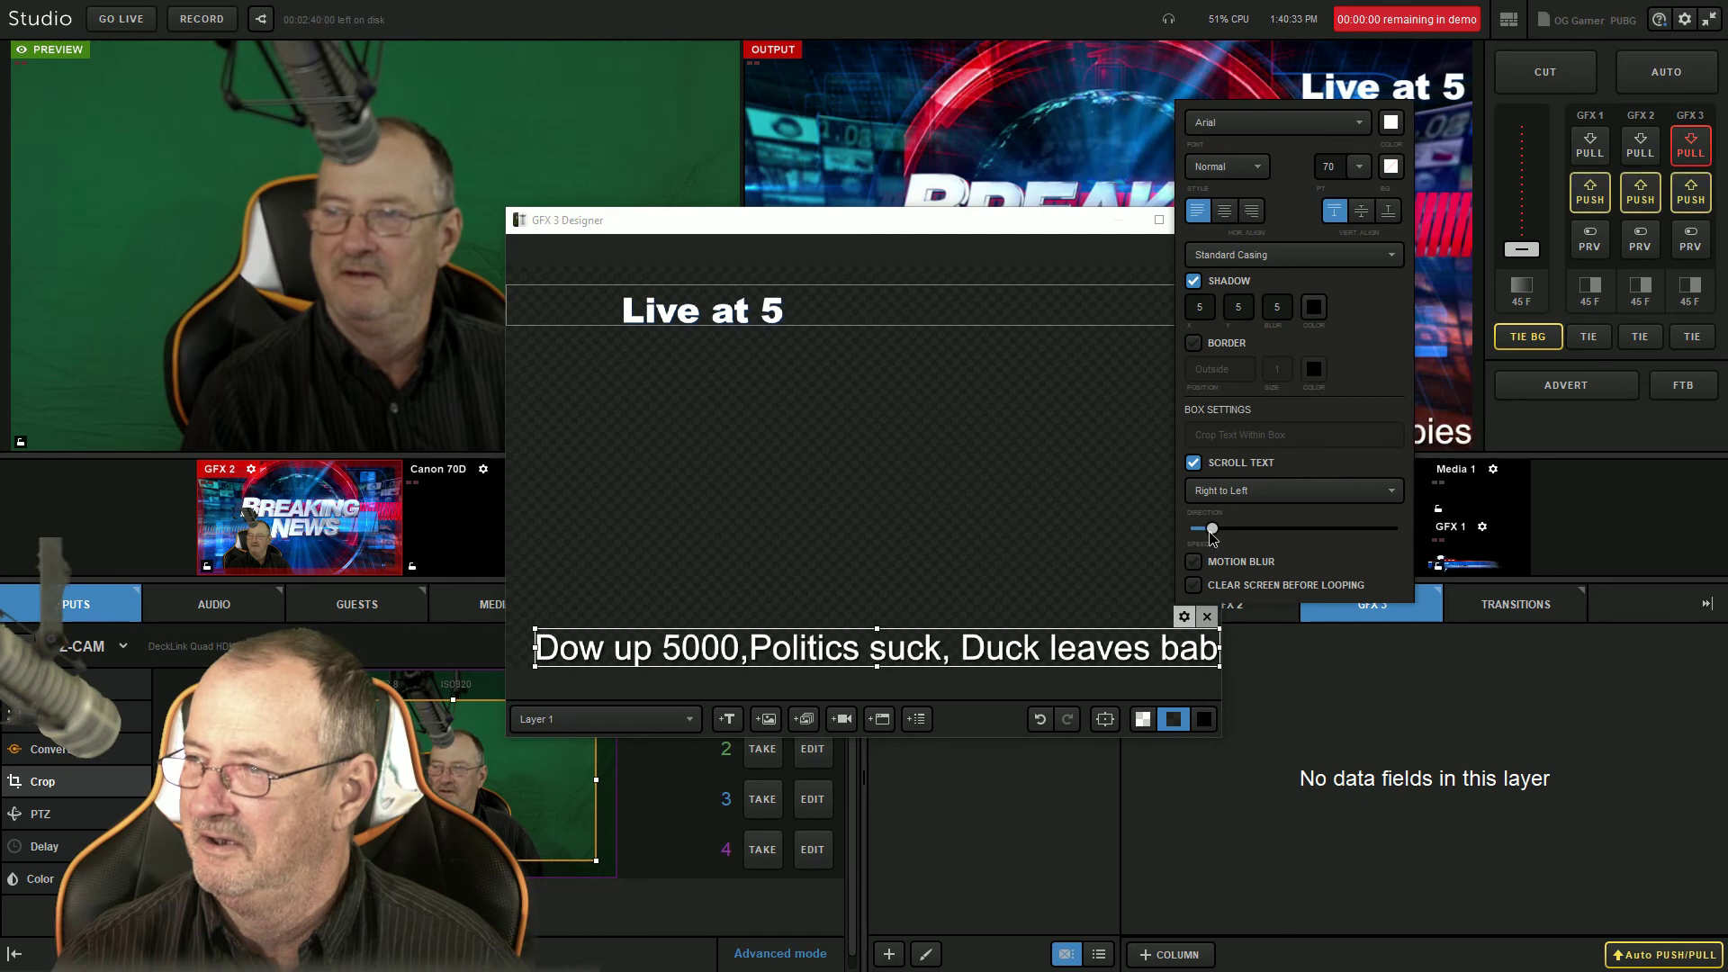
pyautogui.click(1149, 520)
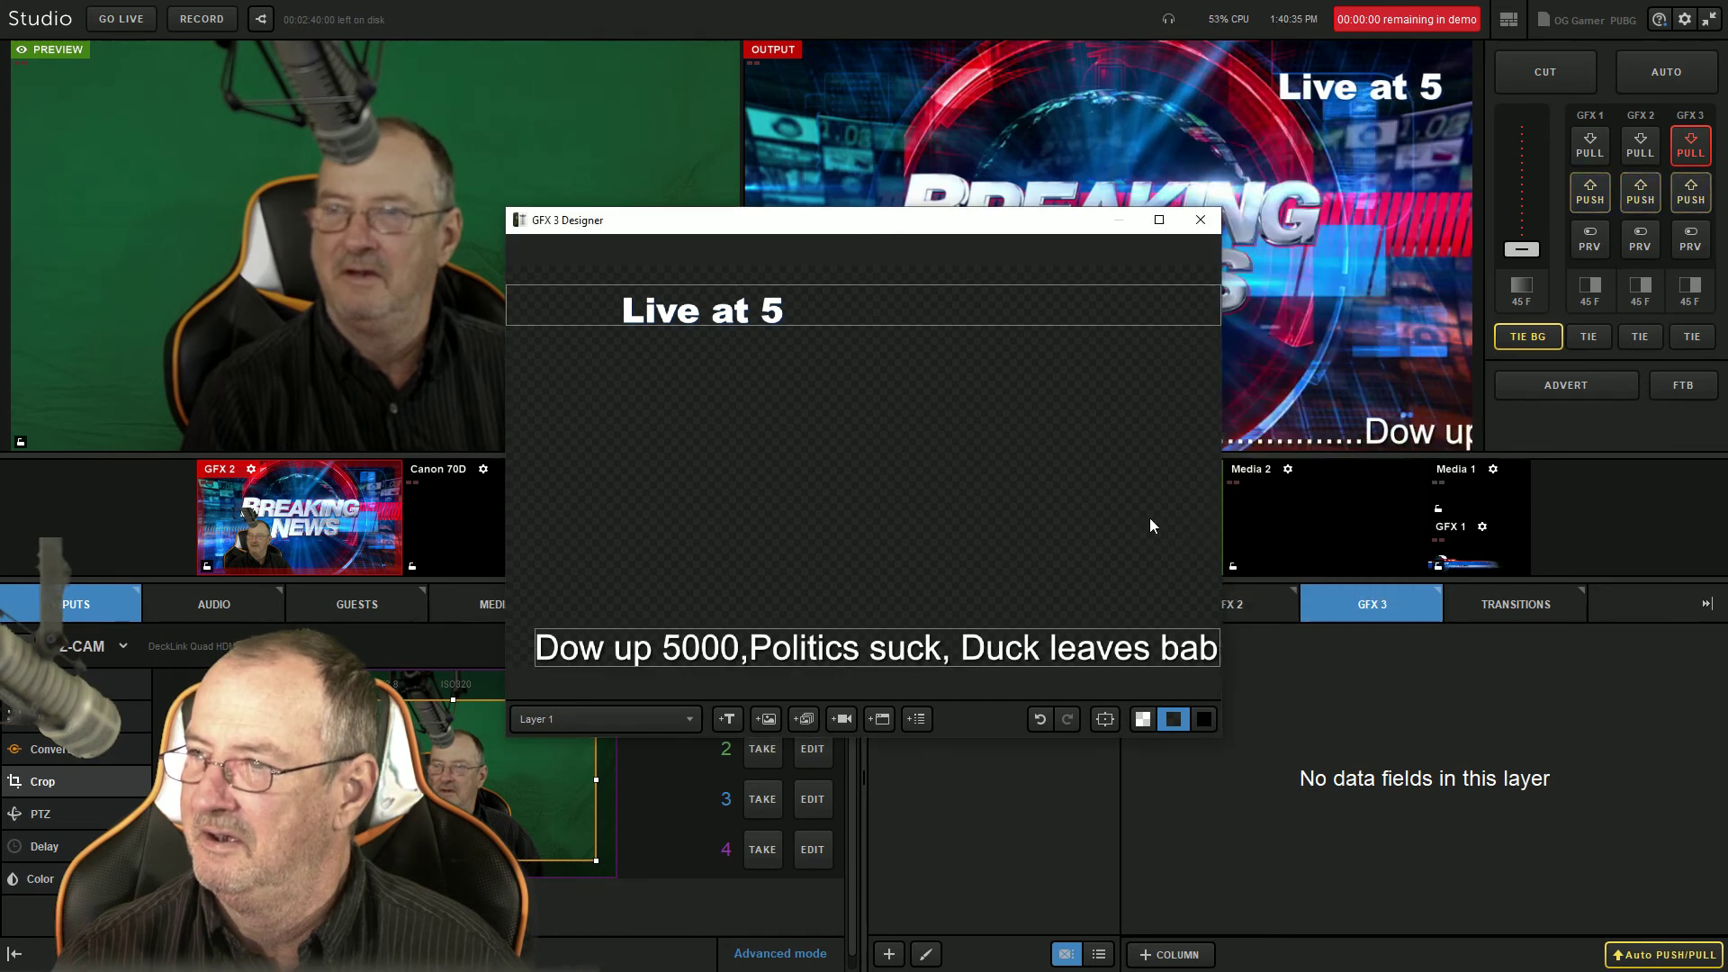
# Step: Raise the scroll speed of the "Live at 5" text slightly above the minimum
pyautogui.click(977, 306)
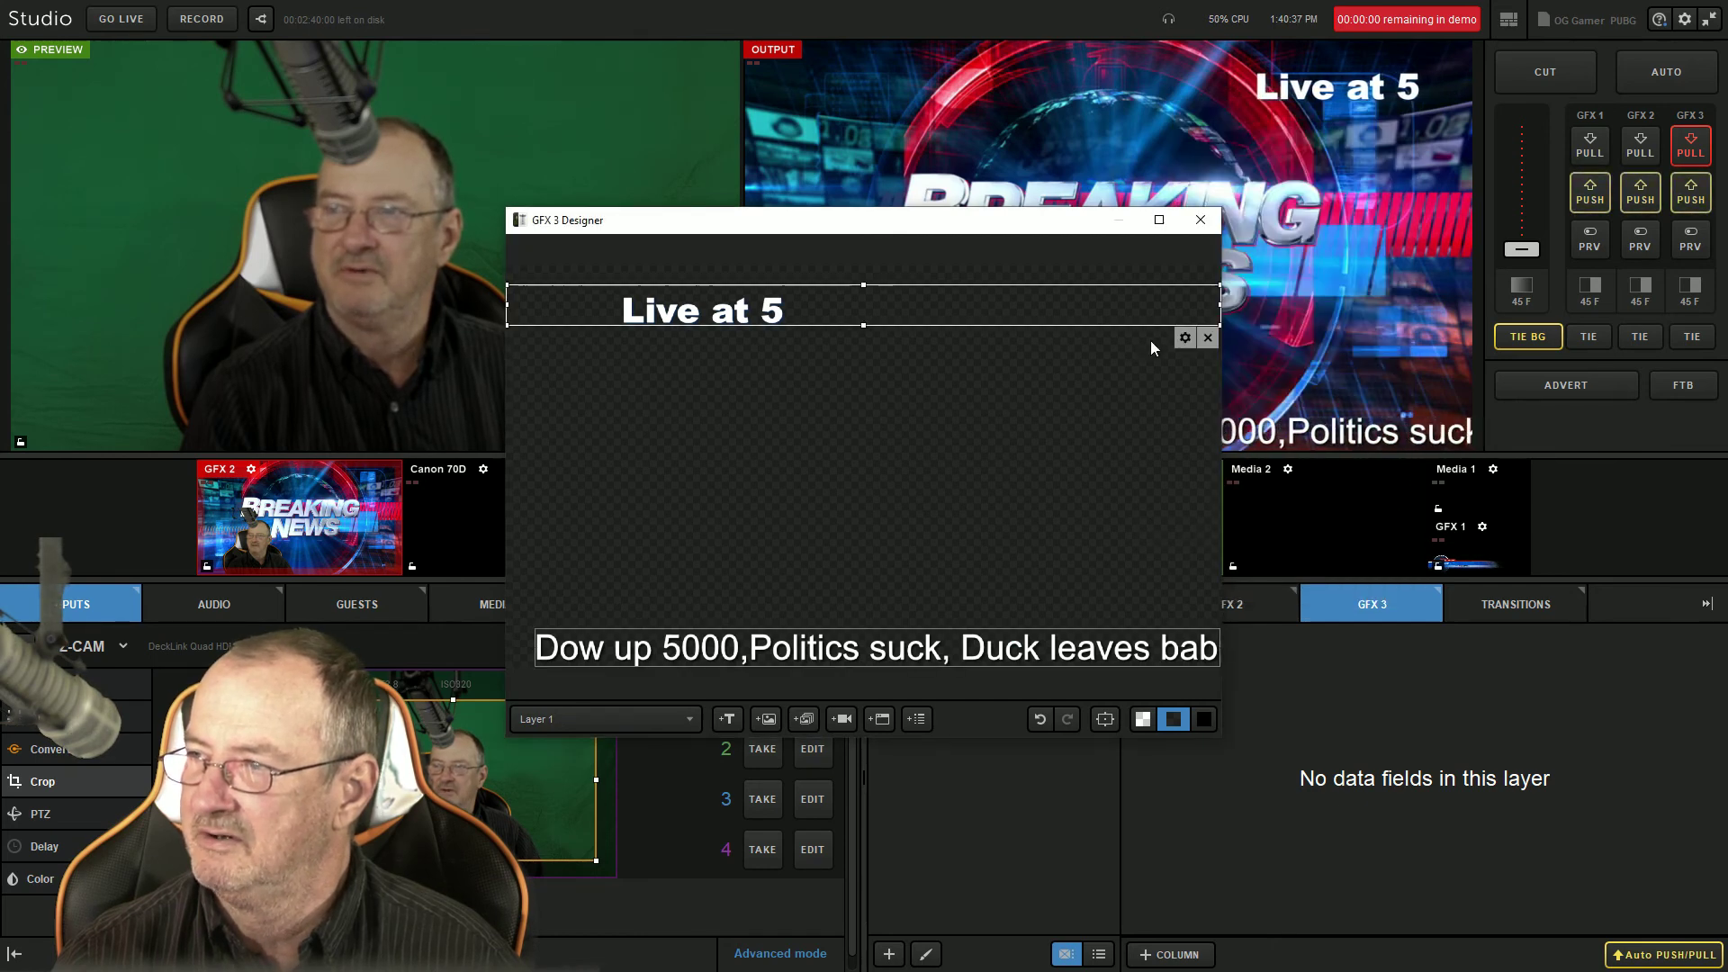
pyautogui.click(1179, 339)
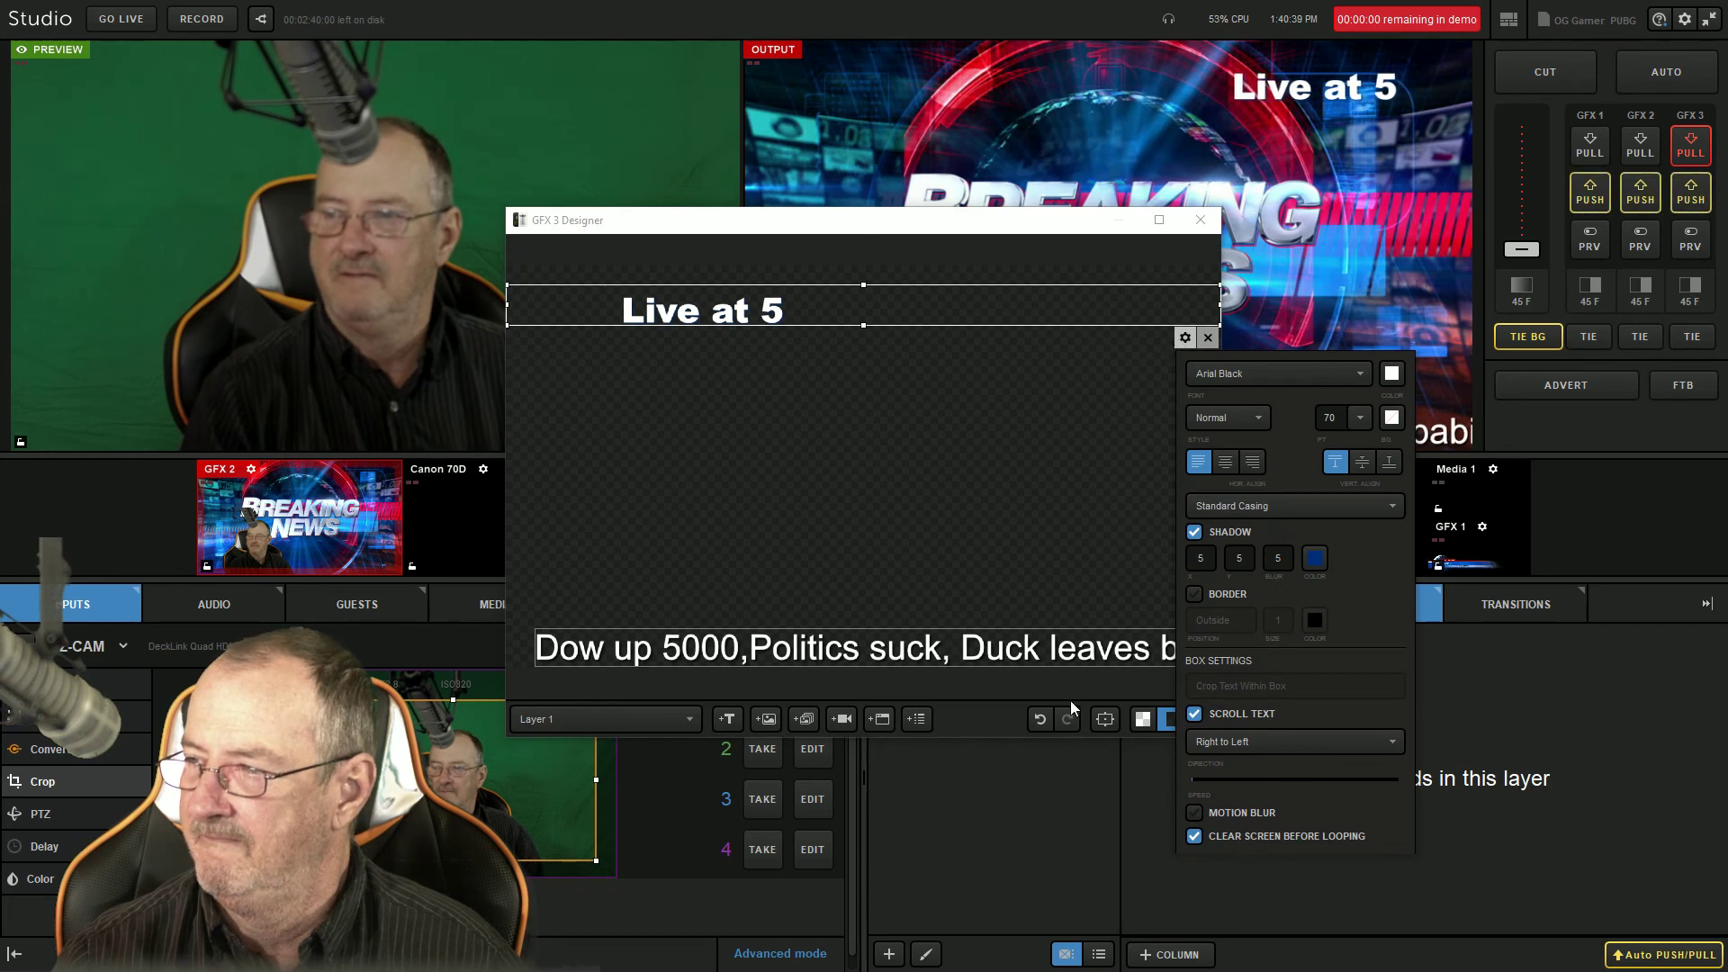
pyautogui.moveTo(1188, 780); pyautogui.dragTo(1199, 780)
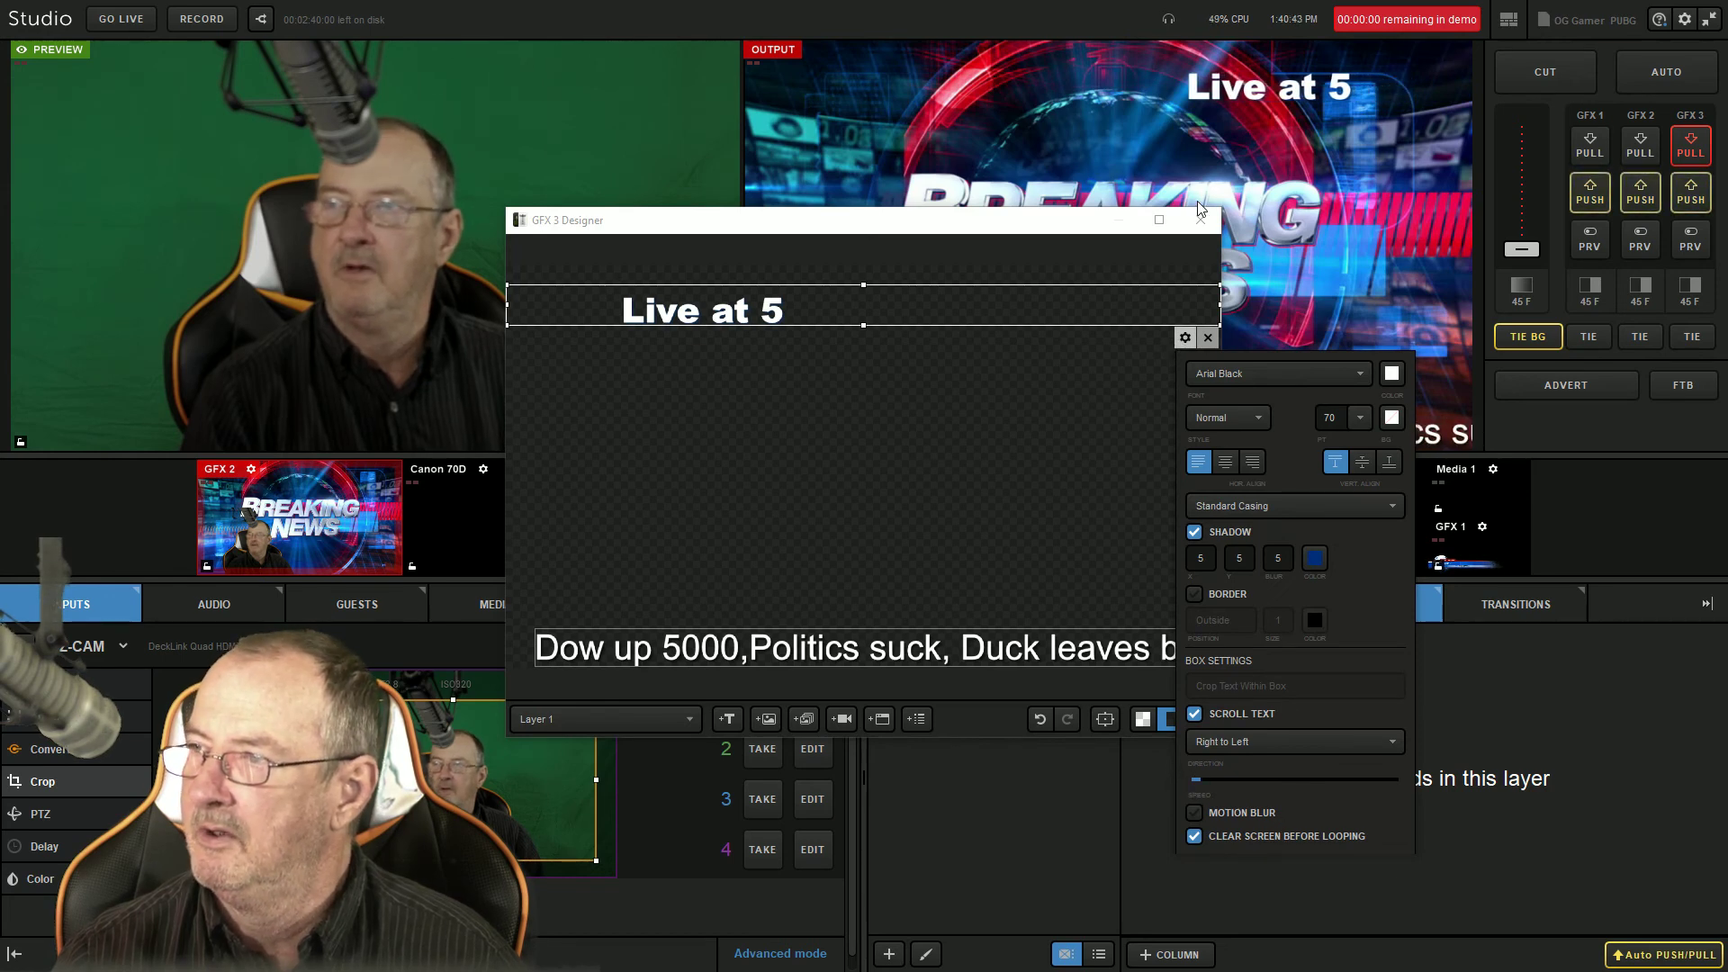
# Step: Close the designer, then pull GFX 3 and push it back to the output with the adjusted scroll speeds
pyautogui.click(1200, 214)
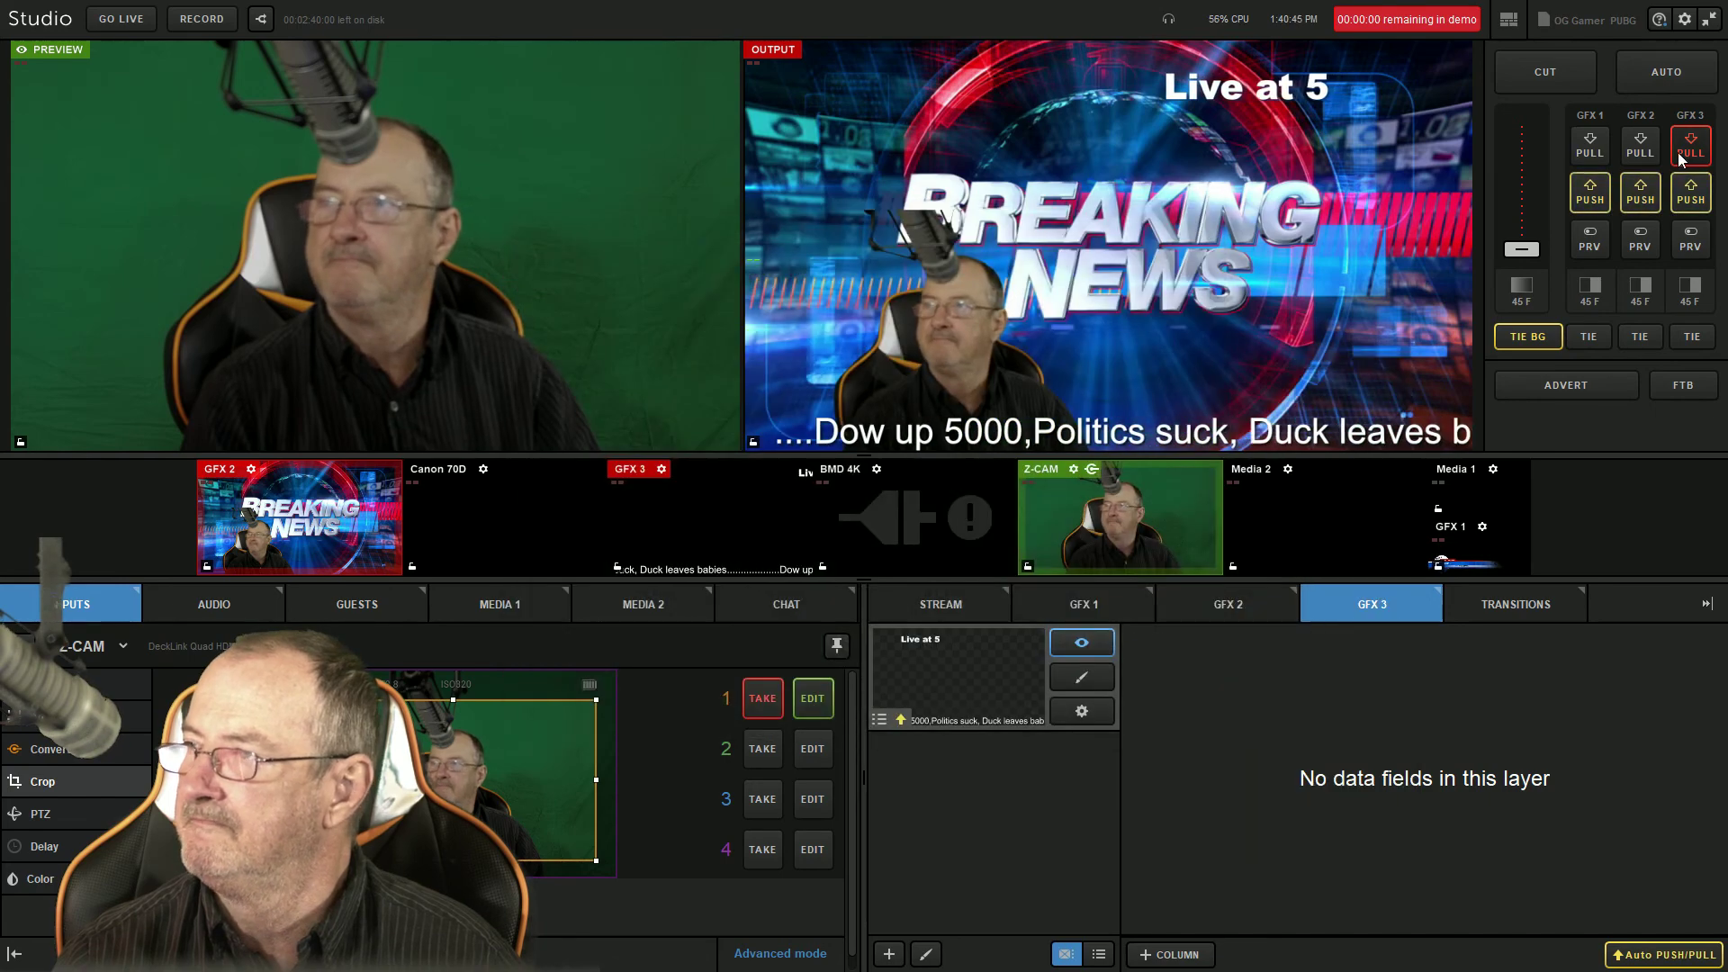
pyautogui.click(1684, 153)
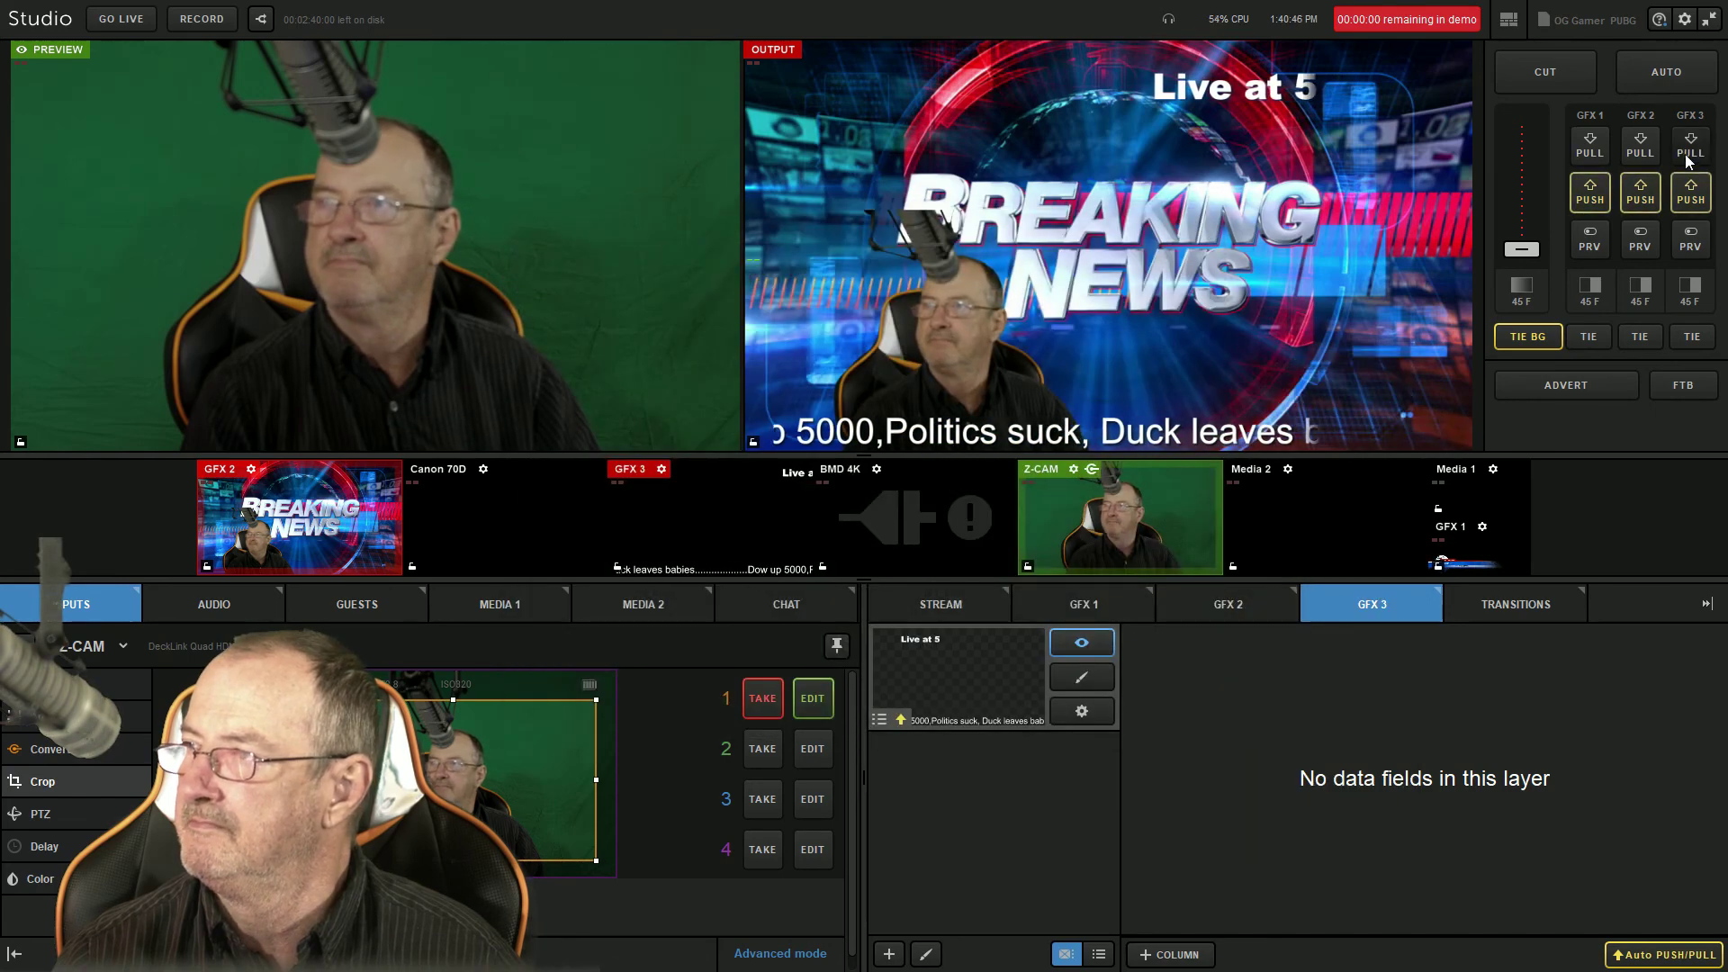
pyautogui.click(1687, 203)
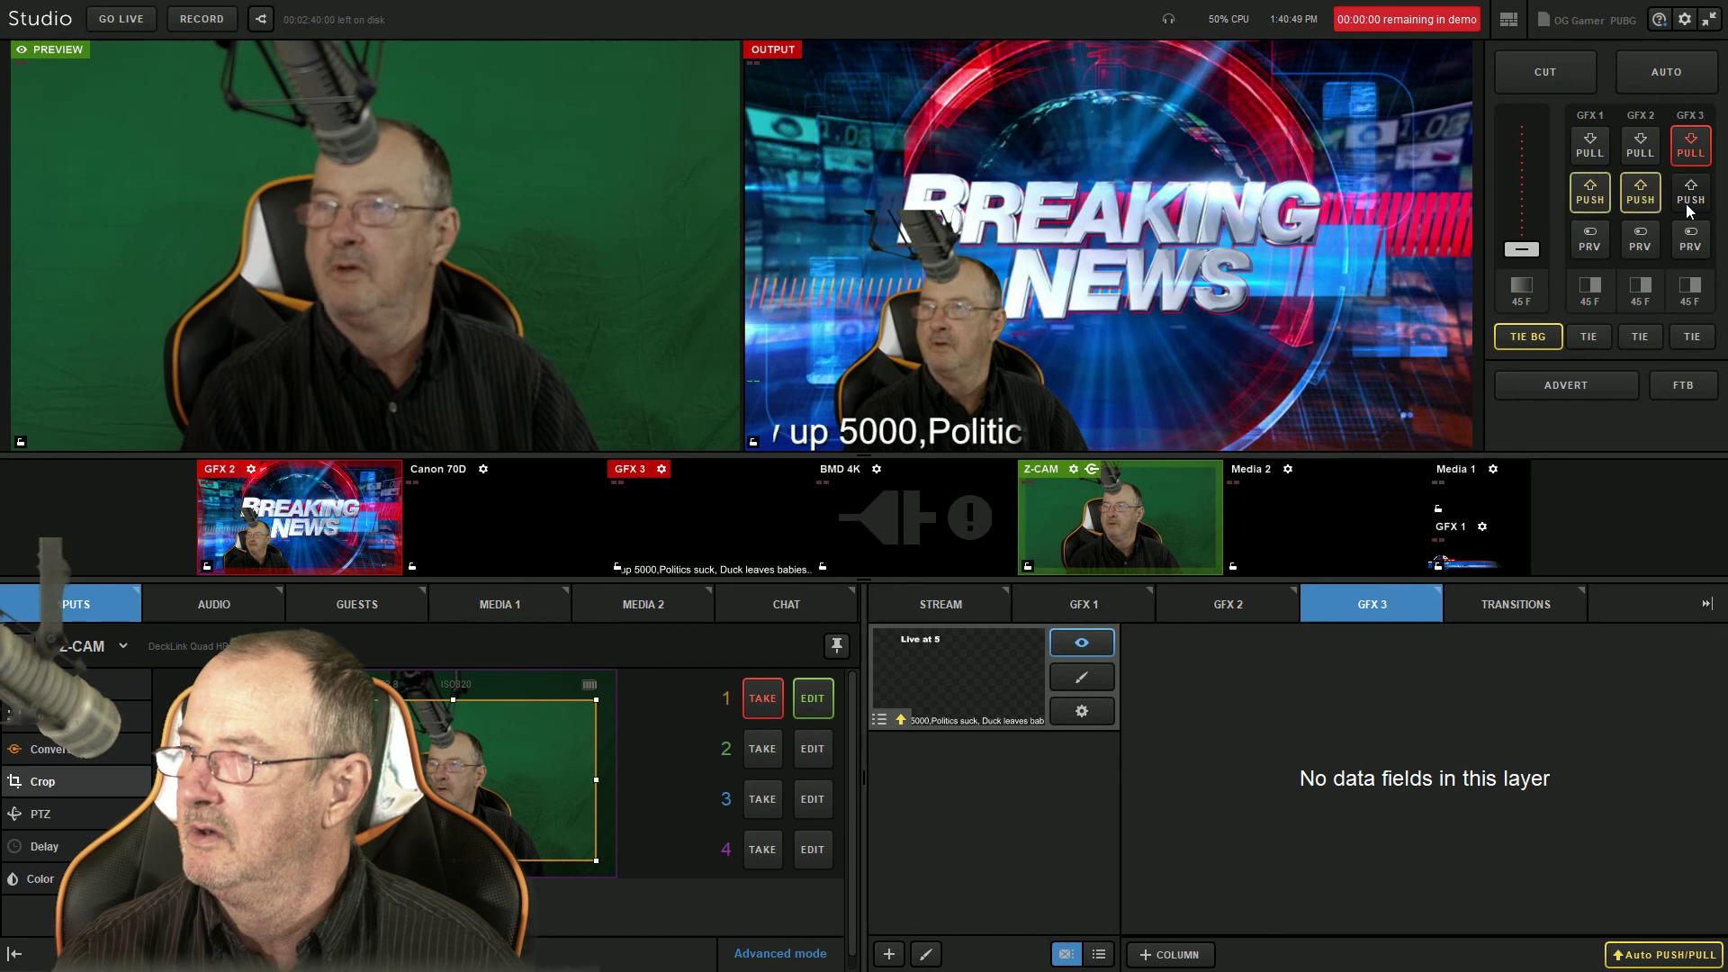